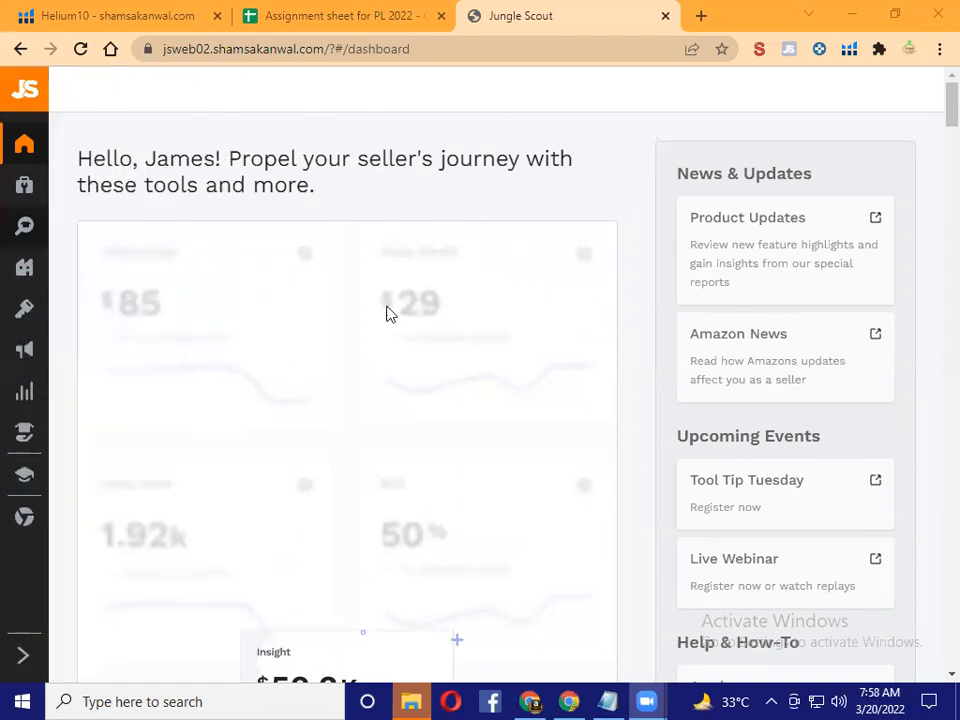
Look through the home dashboard, including the Amazon connection section and the Discover Jungle Scout area
{"action": "scroll", "coordinate": [521, 371], "scroll_direction": "down", "scroll_amount": 5}
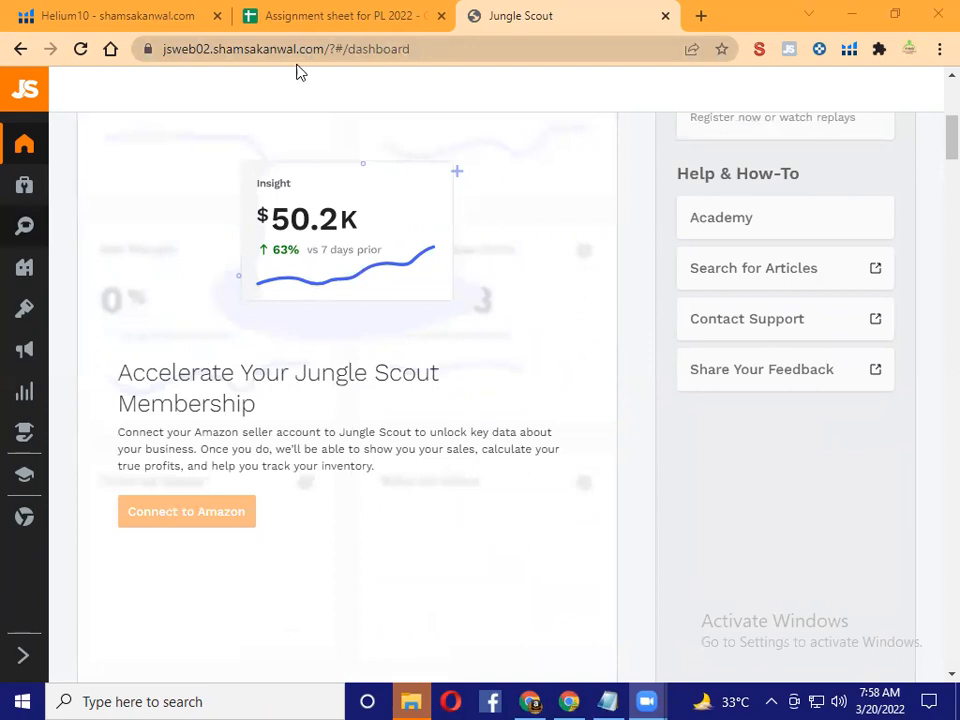
{"action": "scroll", "coordinate": [452, 272], "scroll_direction": "down", "scroll_amount": 9}
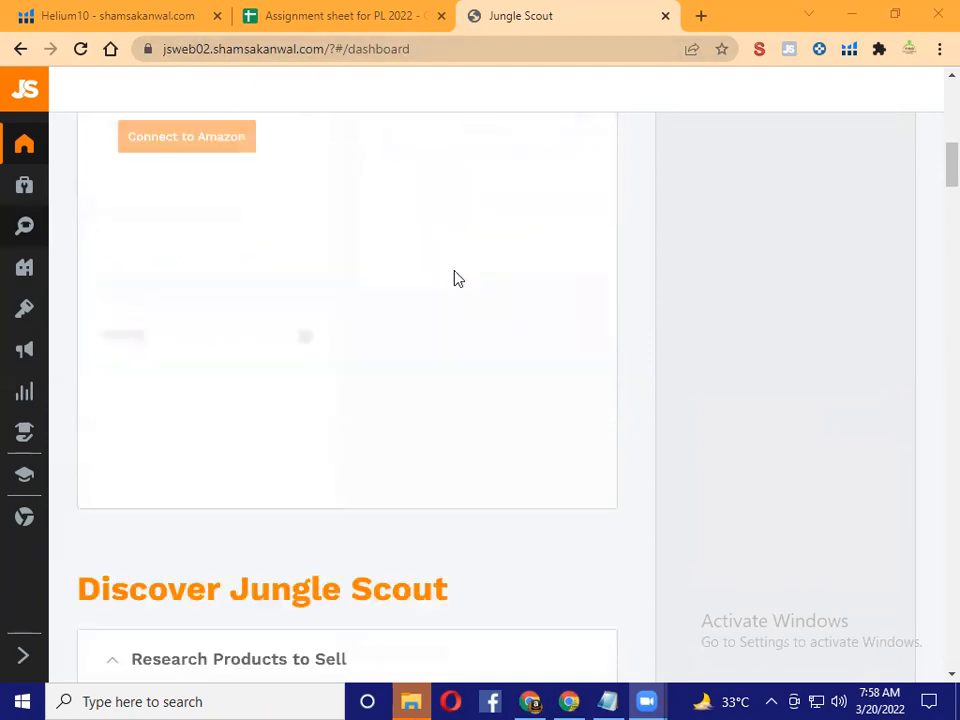
{"action": "scroll", "coordinate": [454, 302], "scroll_direction": "up", "scroll_amount": 12}
{"action": "scroll", "coordinate": [454, 304], "scroll_direction": "up", "scroll_amount": 2}
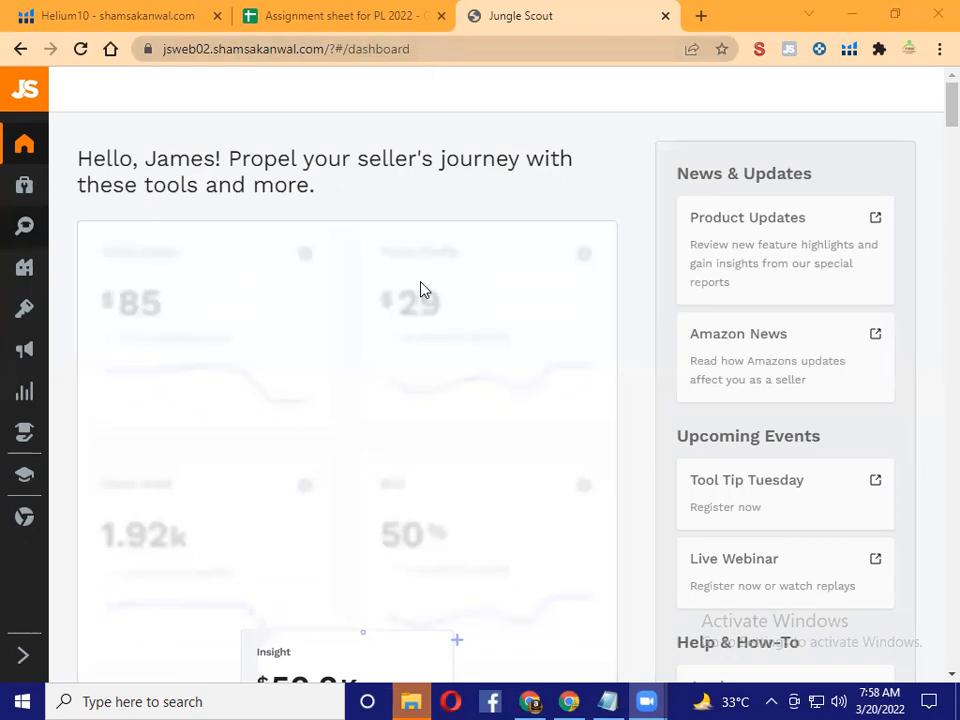
{"action": "scroll", "coordinate": [421, 288], "scroll_direction": "down", "scroll_amount": 5}
{"action": "scroll", "coordinate": [421, 288], "scroll_direction": "up", "scroll_amount": 5}
{"action": "scroll", "coordinate": [421, 288], "scroll_direction": "down", "scroll_amount": 5}
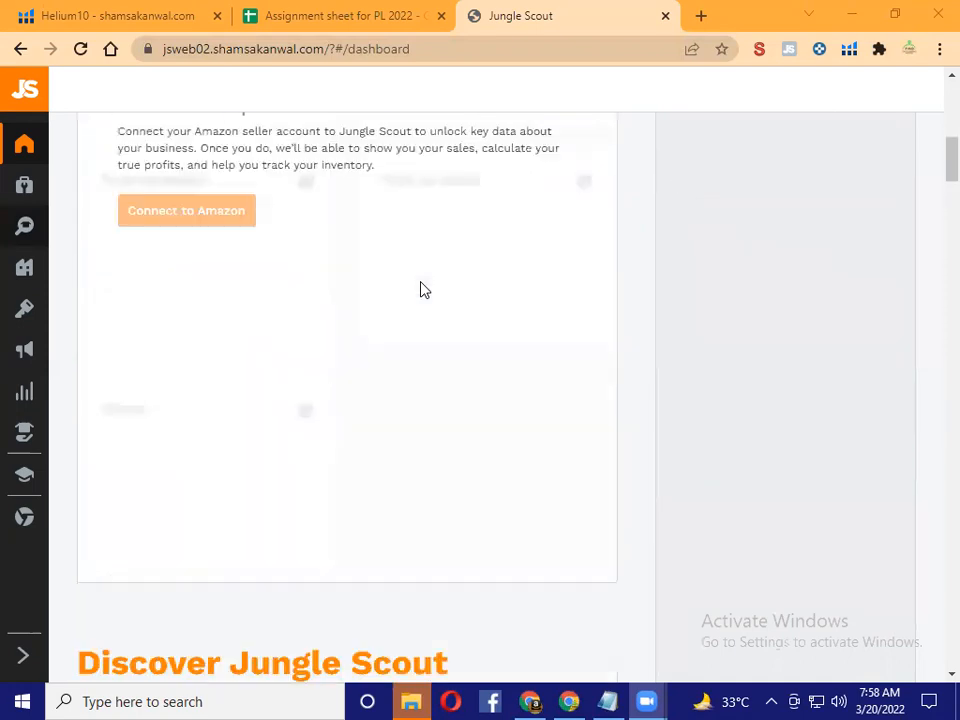
{"action": "scroll", "coordinate": [421, 288], "scroll_direction": "up", "scroll_amount": 5}
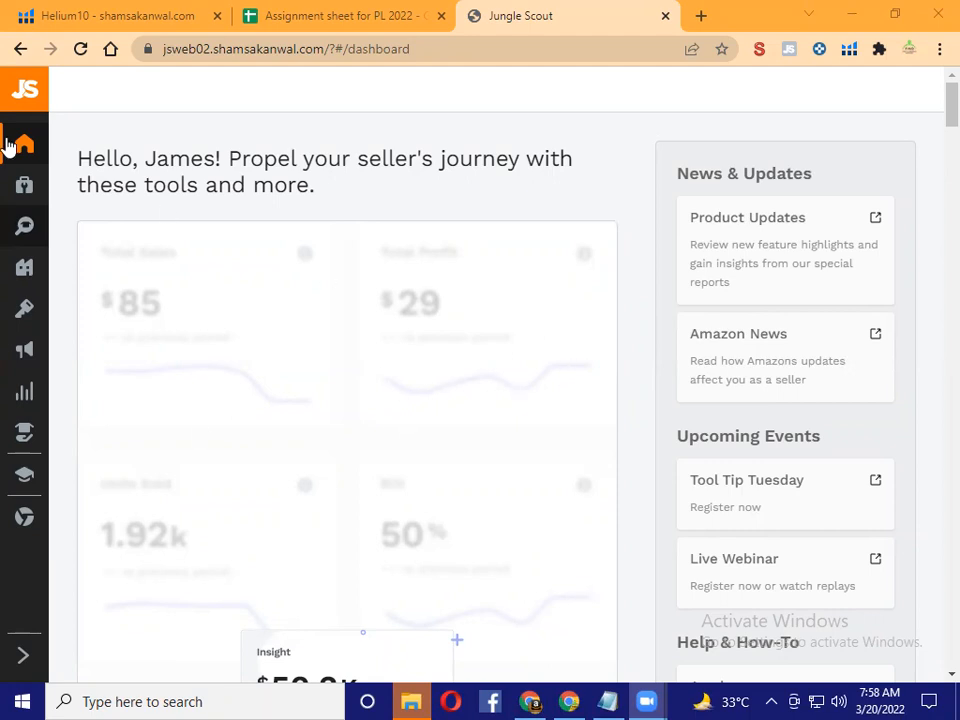
{"action": "mouse_move", "coordinate": [60, 154]}
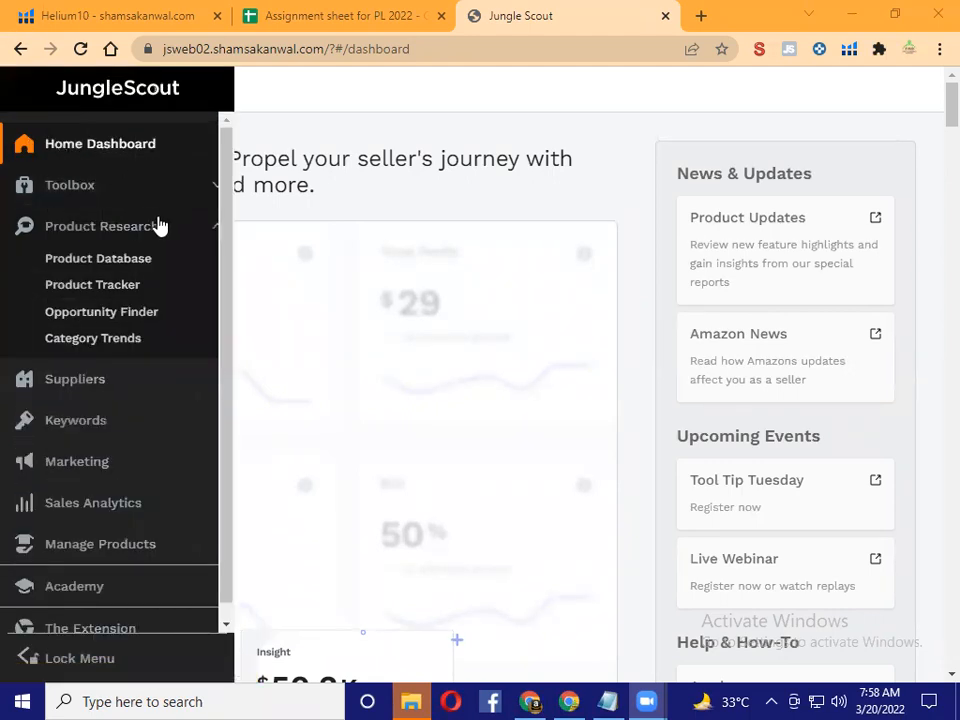
{"action": "left_click", "coordinate": [160, 236]}
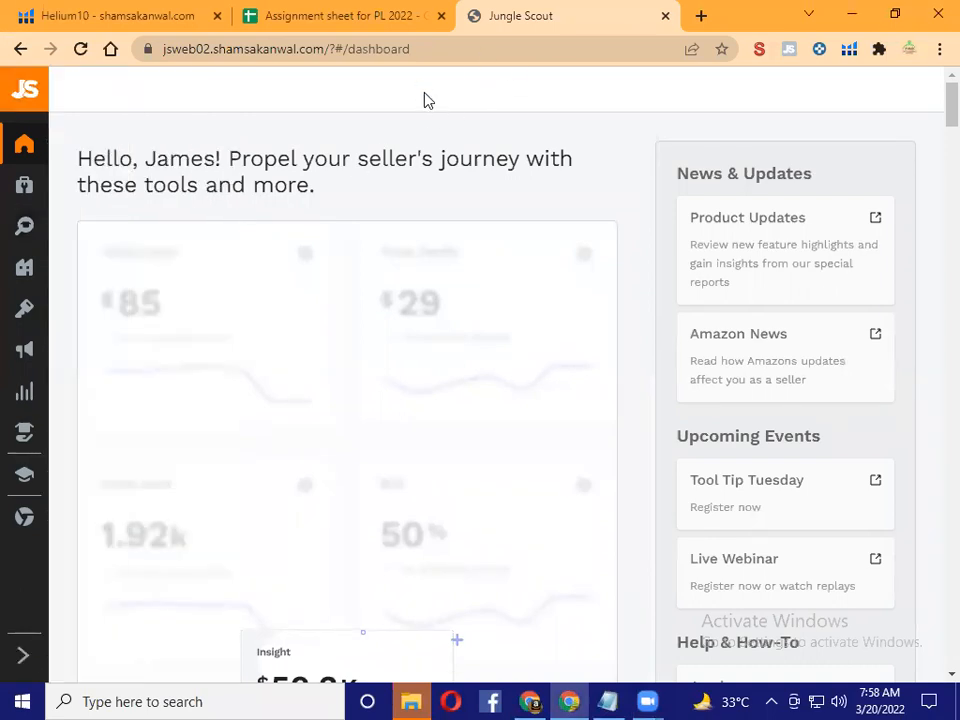
{"action": "left_click", "coordinate": [128, 12]}
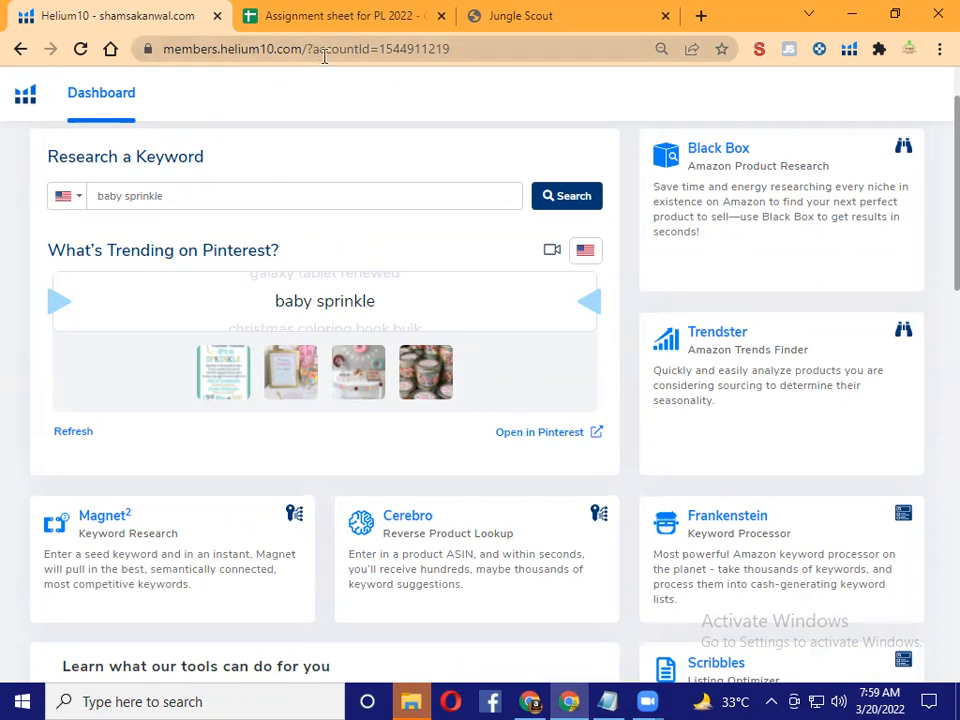
{"action": "left_click", "coordinate": [519, 13]}
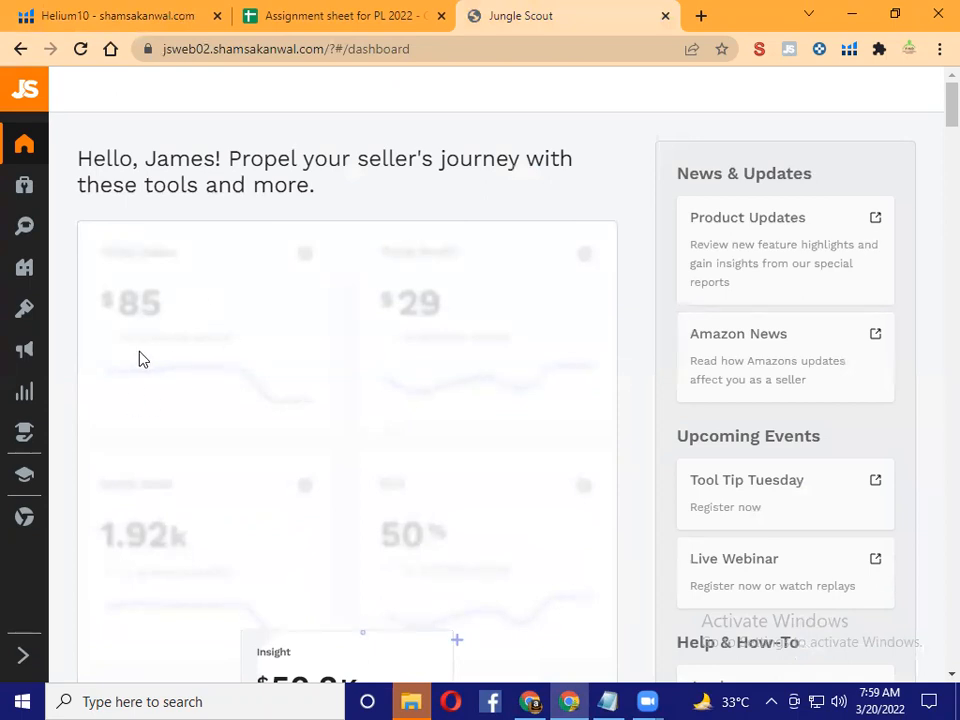
Open the Opportunity Finder from the Product Research tools in a new browser tab and switch to it
{"action": "mouse_move", "coordinate": [26, 161]}
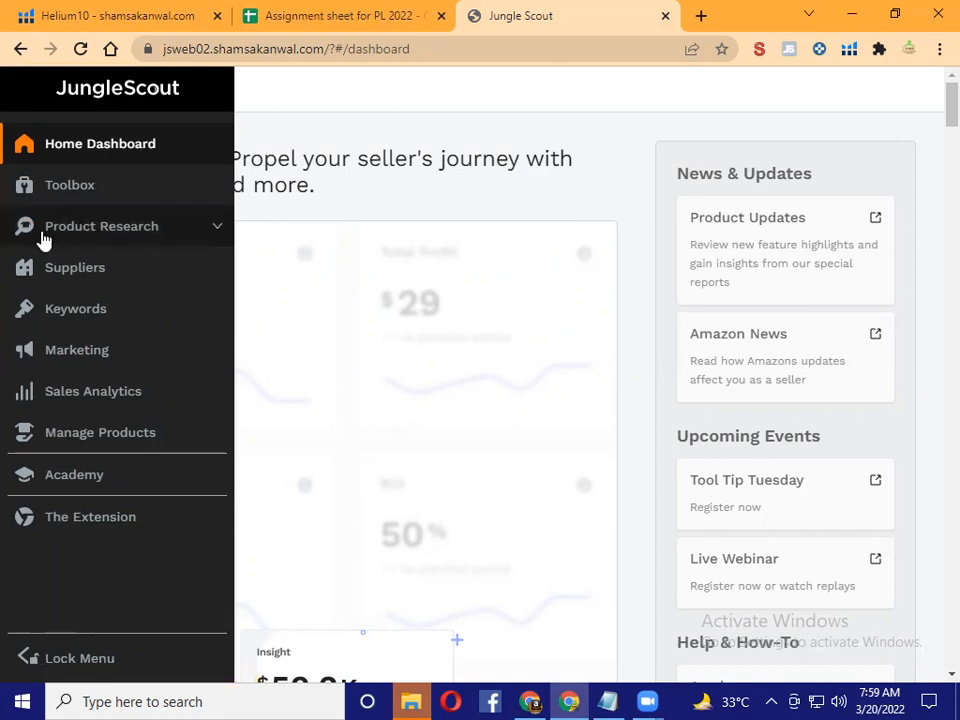
{"action": "left_click", "coordinate": [218, 232]}
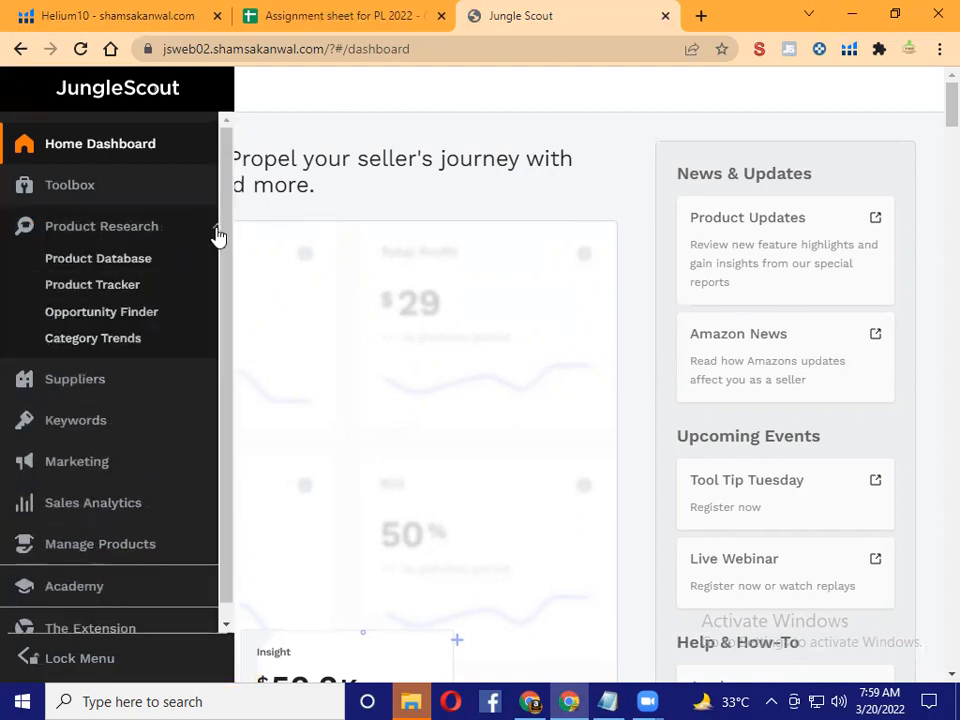
{"action": "right_click", "coordinate": [84, 320]}
{"action": "left_click", "coordinate": [124, 329]}
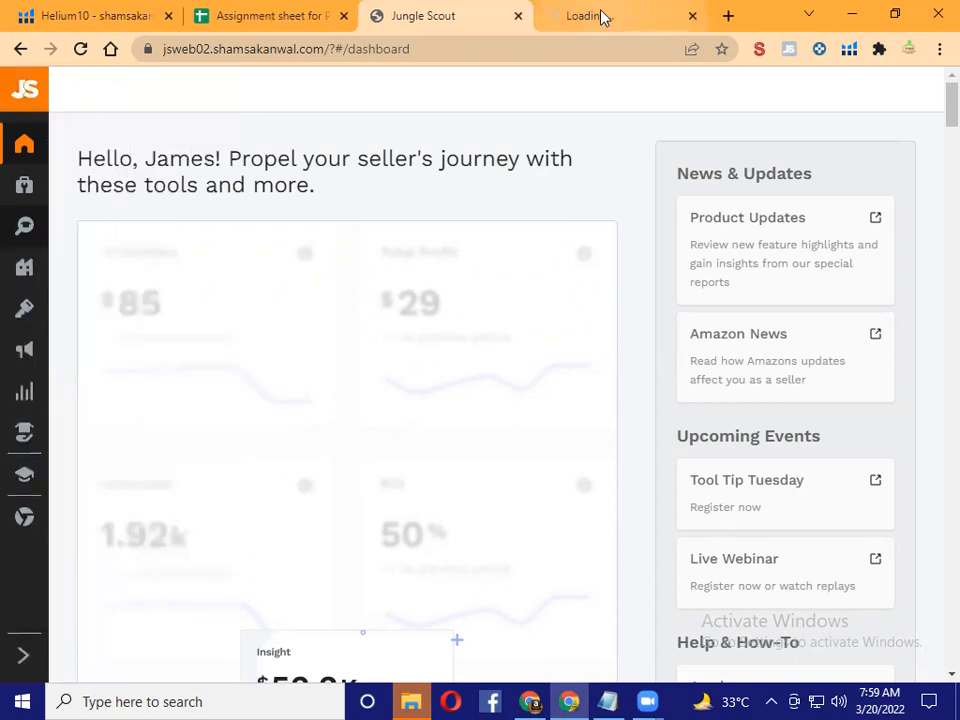
{"action": "left_click", "coordinate": [603, 15]}
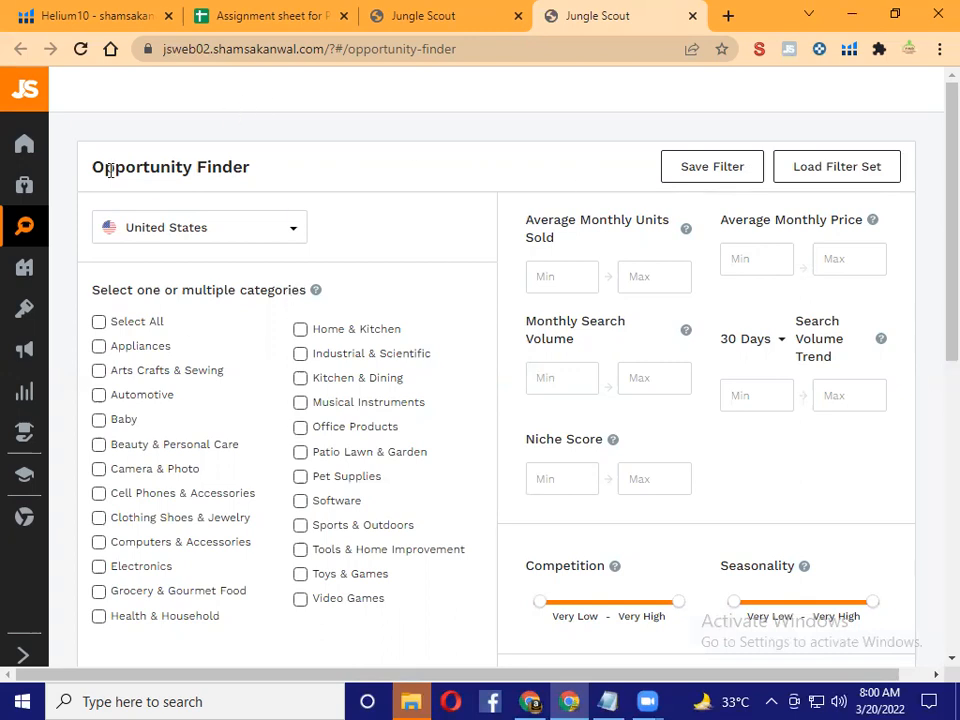
{"action": "left_click", "coordinate": [435, 13]}
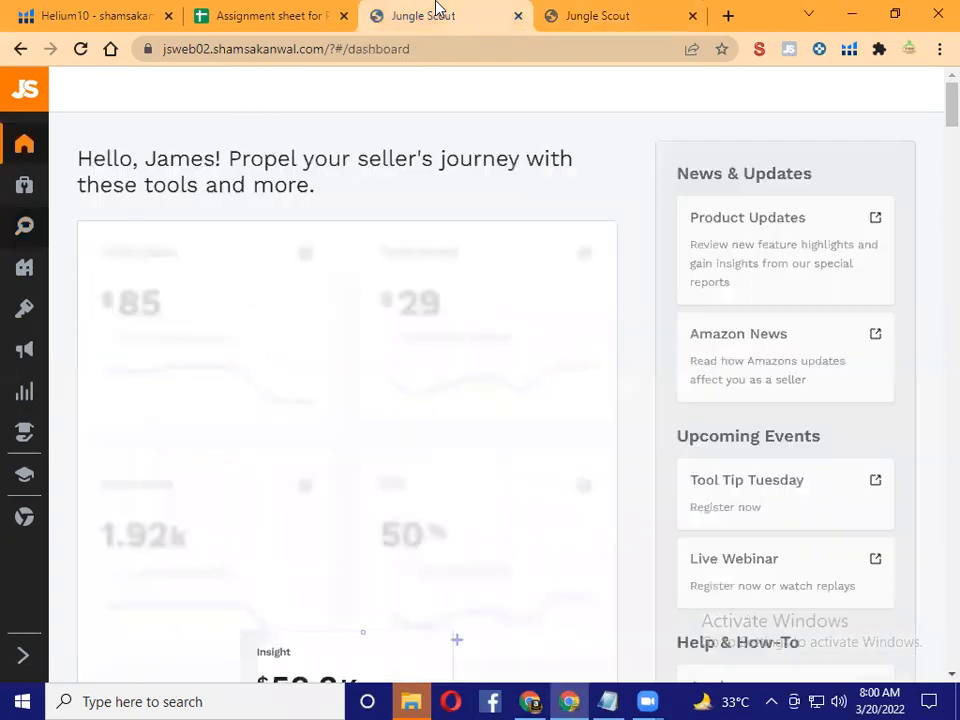
{"action": "mouse_move", "coordinate": [81, 268]}
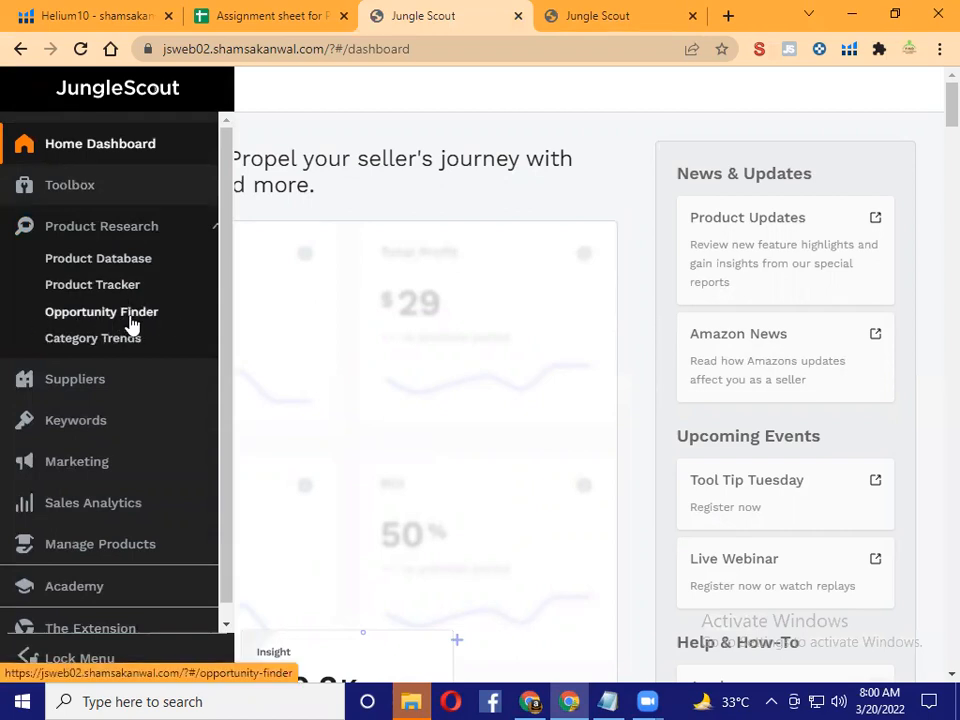
{"action": "left_click", "coordinate": [613, 12]}
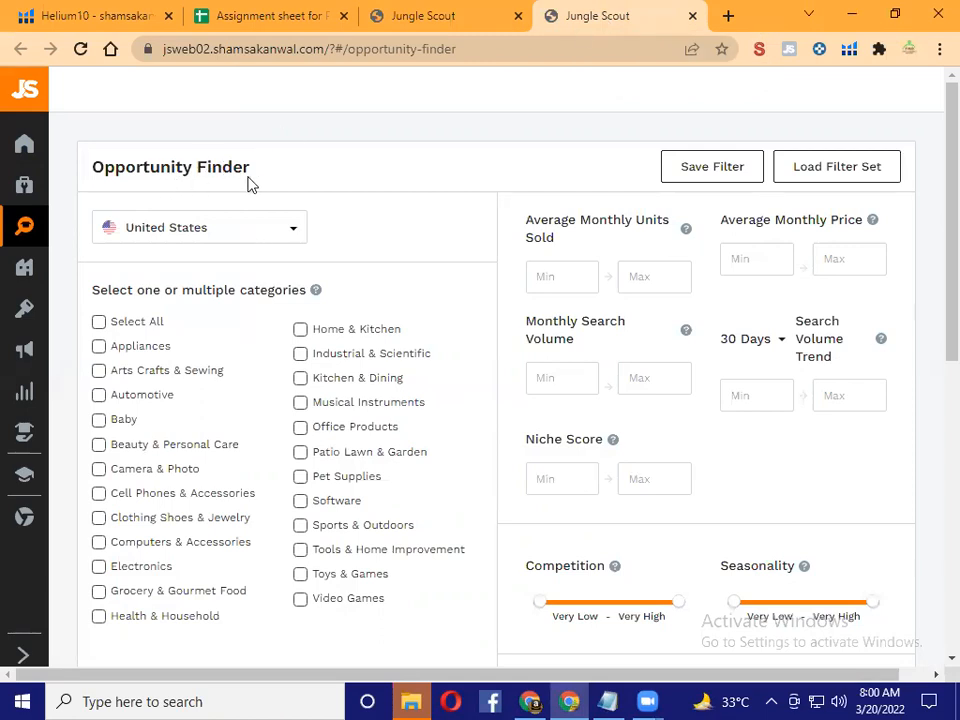
Set the marketplace to United Kingdom and select the Home & Kitchen, Sports & Outdoors and Pet Supplies categories
{"action": "left_click", "coordinate": [251, 242]}
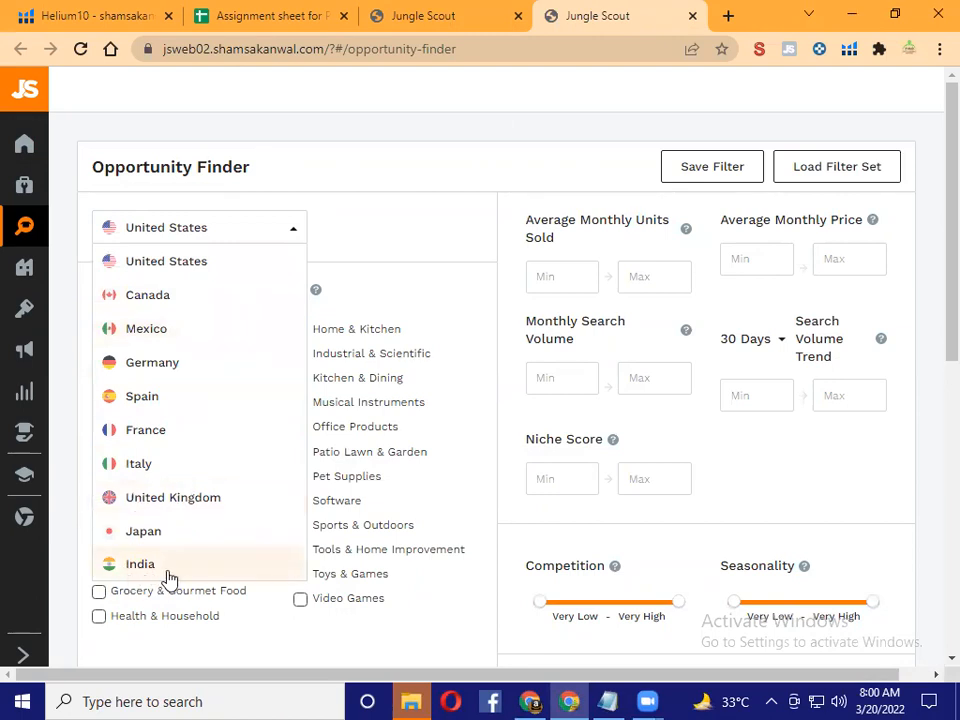
{"action": "left_click", "coordinate": [158, 507]}
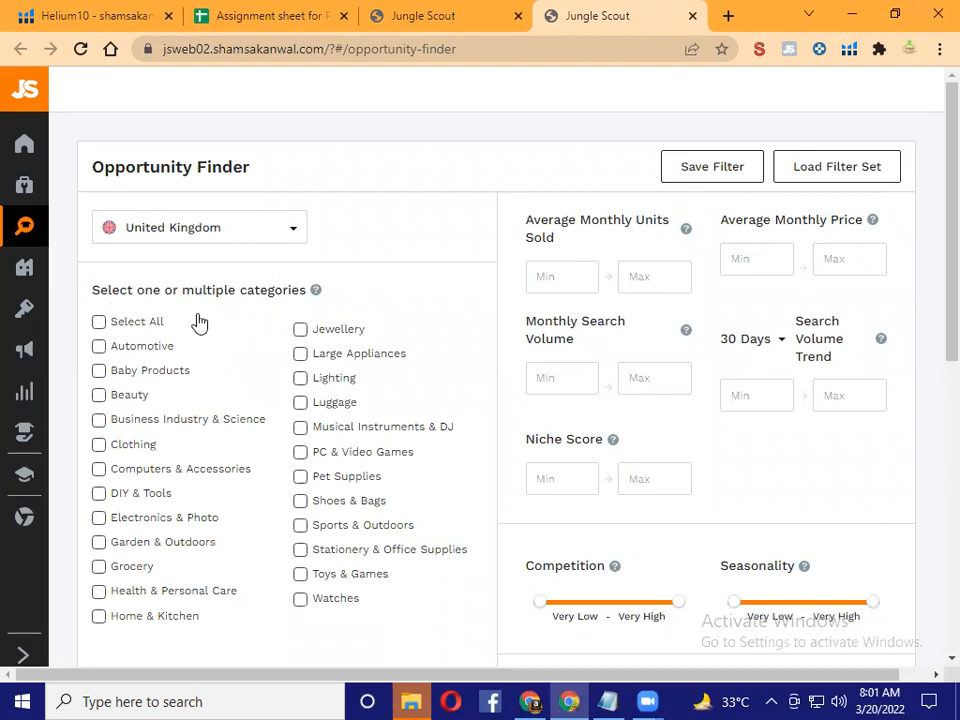
{"action": "scroll", "coordinate": [200, 322], "scroll_direction": "down", "scroll_amount": 2}
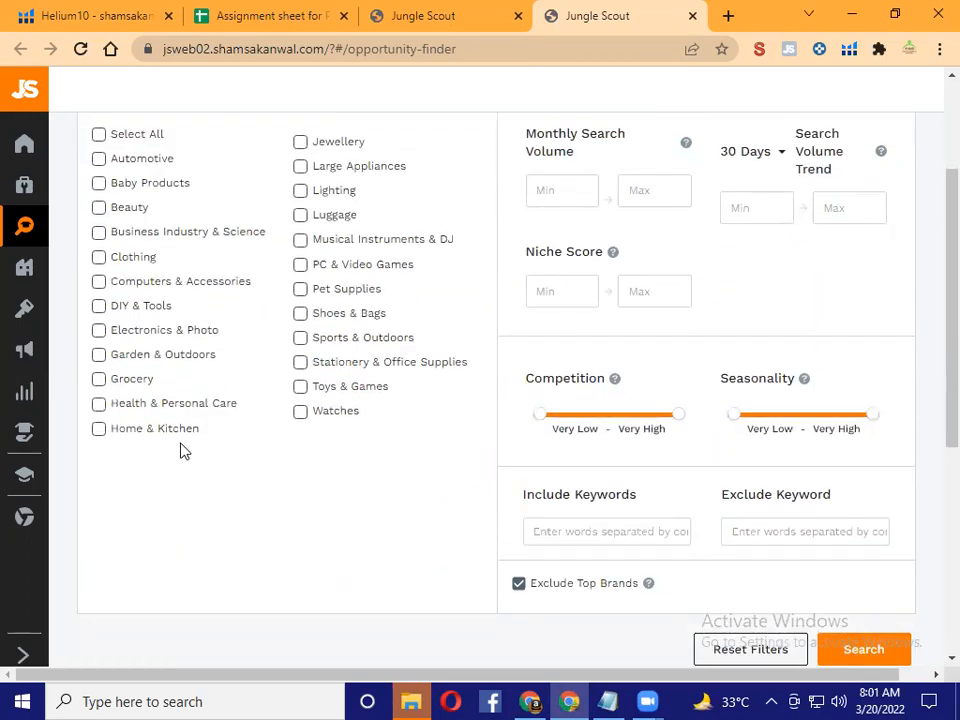
{"action": "left_click", "coordinate": [99, 430]}
{"action": "left_click", "coordinate": [300, 340]}
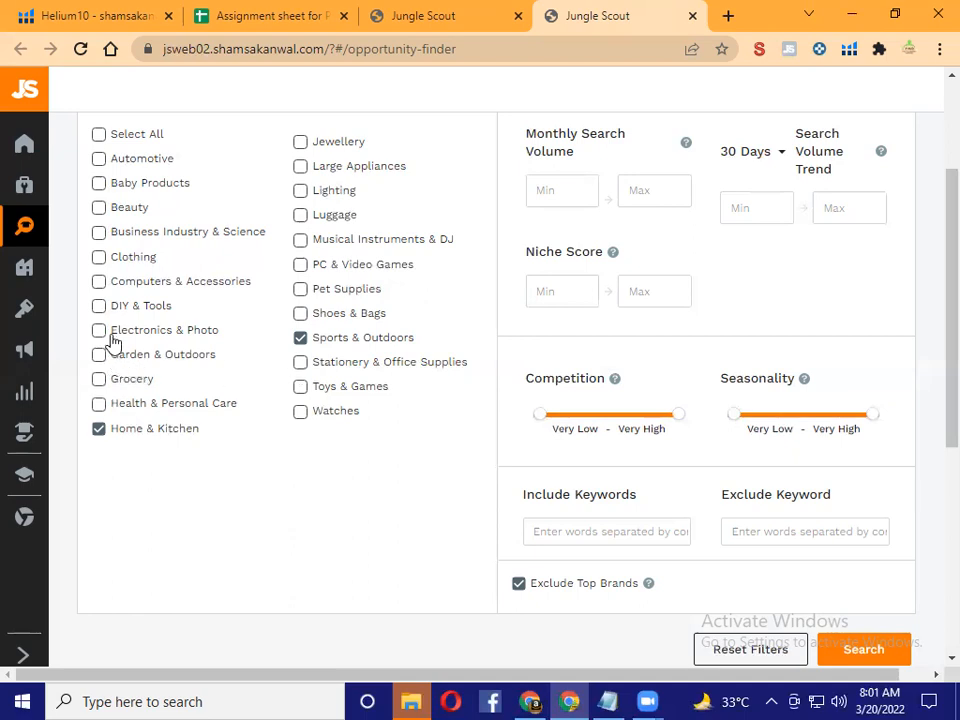
{"action": "left_click", "coordinate": [301, 290]}
{"action": "scroll", "coordinate": [260, 350], "scroll_direction": "up", "scroll_amount": 2}
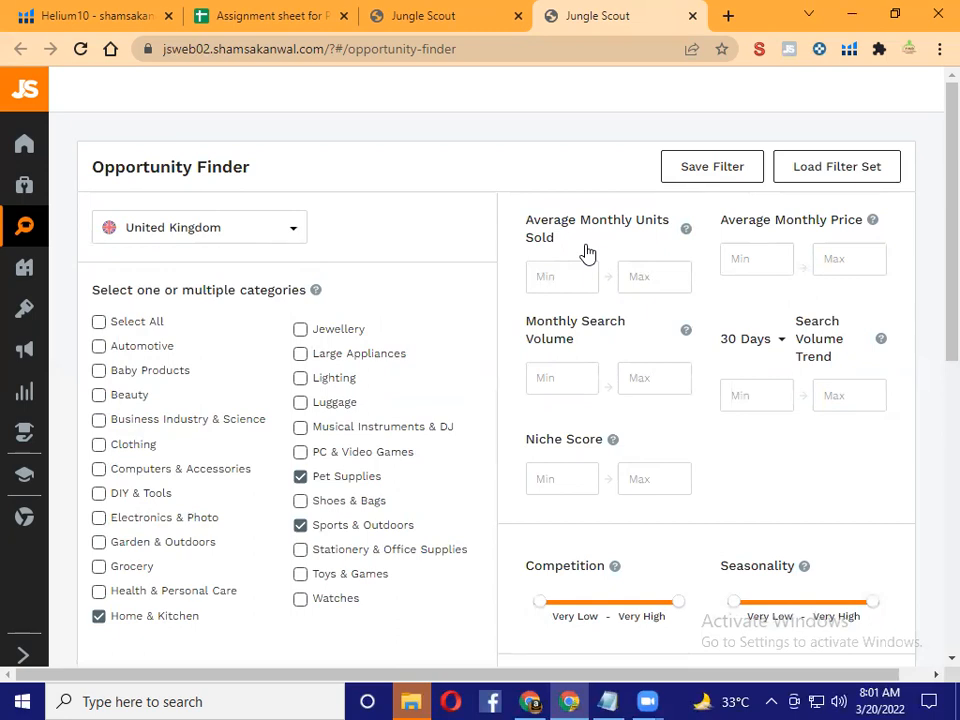
Set the minimum average monthly units sold to 500 and the average monthly price range to 1–40
{"action": "left_click", "coordinate": [543, 278]}
{"action": "type", "text": "500"}
{"action": "scroll", "coordinate": [715, 335], "scroll_direction": "down", "scroll_amount": 1}
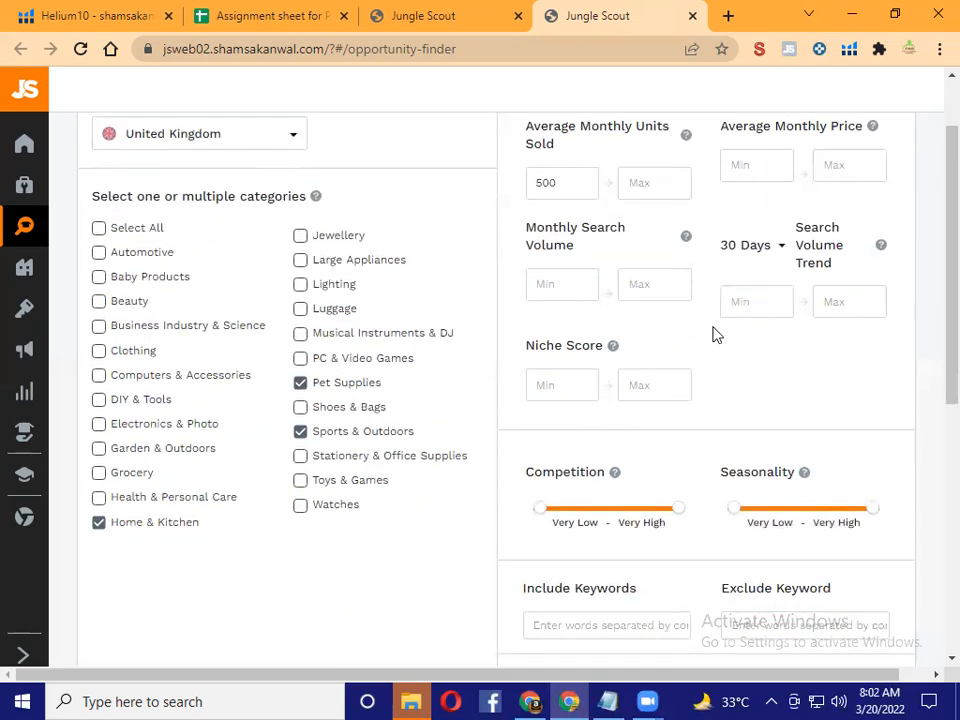
{"action": "scroll", "coordinate": [715, 335], "scroll_direction": "up", "scroll_amount": 1}
{"action": "left_click", "coordinate": [746, 260]}
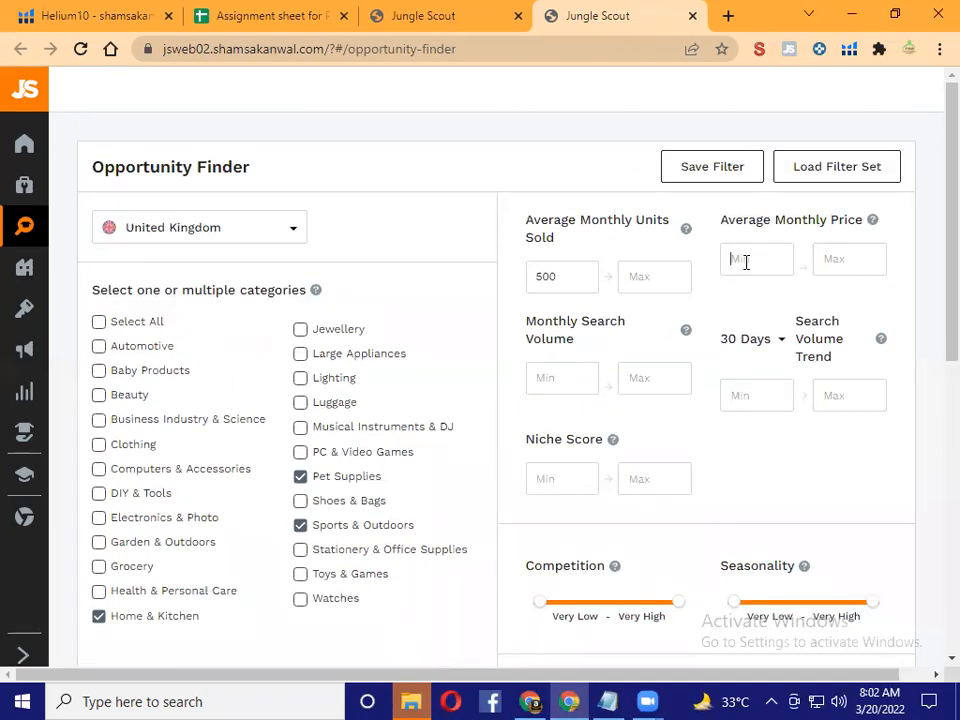
{"action": "type", "text": "1"}
{"action": "left_click", "coordinate": [827, 258]}
{"action": "type", "text": "40"}
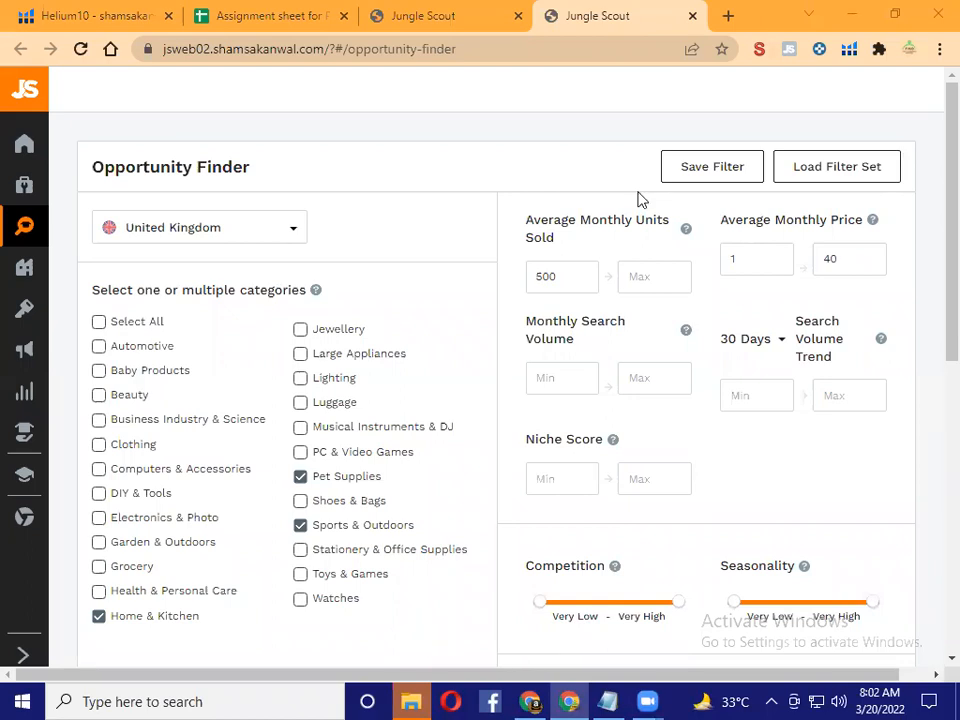
Try other average monthly price limits, with minimums of 8 and 1 and maximums of 6.99 and 7
{"action": "left_click", "coordinate": [836, 258]}
{"action": "left_click", "coordinate": [547, 378]}
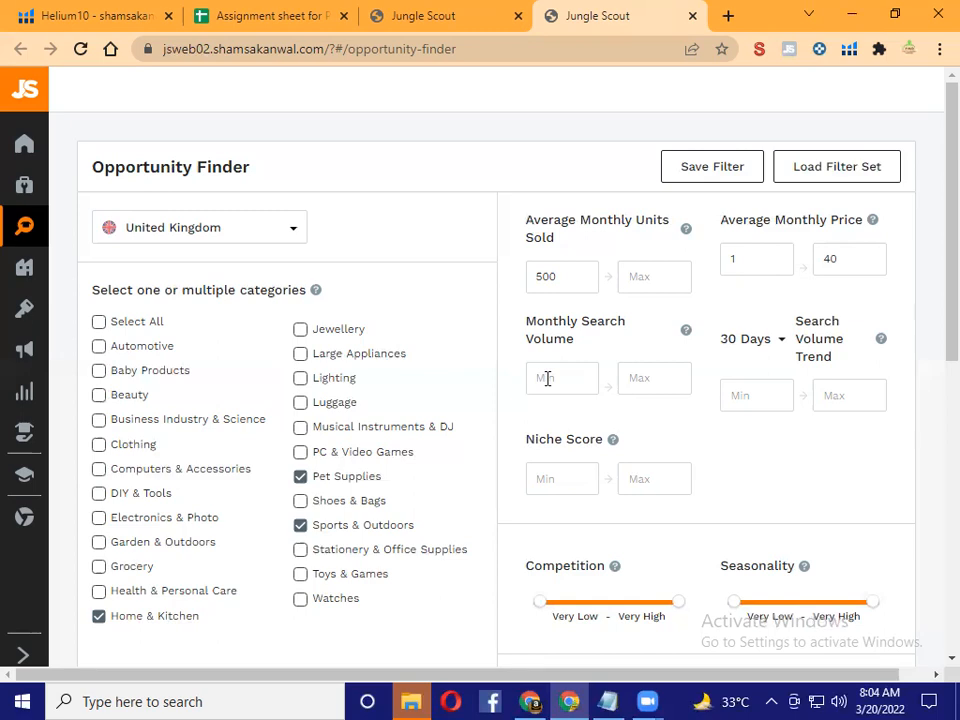
{"action": "left_click", "coordinate": [845, 258]}
{"action": "left_click_drag", "start_coordinate": [845, 258], "coordinate": [824, 258]}
{"action": "left_click", "coordinate": [755, 258]}
{"action": "key", "text": "BackSpace"}
{"action": "type", "text": "8"}
{"action": "left_click", "coordinate": [744, 262]}
{"action": "left_click_drag", "start_coordinate": [748, 257], "coordinate": [731, 256]}
{"action": "key", "text": "BackSpace"}
{"action": "type", "text": "1"}
{"action": "left_click_drag", "start_coordinate": [842, 259], "coordinate": [816, 262]}
{"action": "type", "text": "6.99"}
{"action": "left_click", "coordinate": [758, 259]}
{"action": "type", "text": "1"}
{"action": "left_click_drag", "start_coordinate": [834, 259], "coordinate": [814, 259]}
{"action": "type", "text": "7"}
{"action": "left_click_drag", "start_coordinate": [838, 256], "coordinate": [822, 256]}
{"action": "key", "text": "BackSpace"}
Set the average monthly price filter to a minimum of 8 and a maximum of 40
{"action": "left_click_drag", "start_coordinate": [748, 259], "coordinate": [724, 259]}
{"action": "type", "text": "8"}
{"action": "left_click", "coordinate": [840, 262]}
{"action": "type", "text": "40"}
Set the minimum monthly search volume to 6000 and the maximum niche score to 4
{"action": "left_click", "coordinate": [561, 374]}
{"action": "type", "text": "6000"}
{"action": "scroll", "coordinate": [863, 447], "scroll_direction": "down", "scroll_amount": 1}
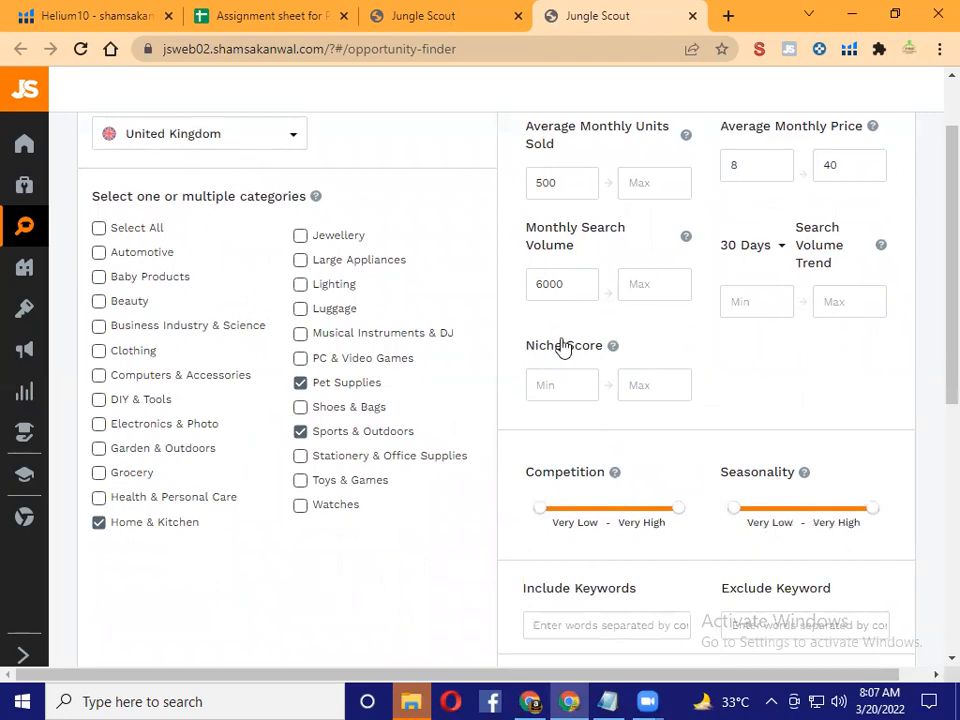
{"action": "left_click", "coordinate": [648, 387]}
{"action": "type", "text": "4"}
Limit competition to the range Very Low to Medium and seasonality to Very Low
{"action": "scroll", "coordinate": [780, 388], "scroll_direction": "down", "scroll_amount": 1}
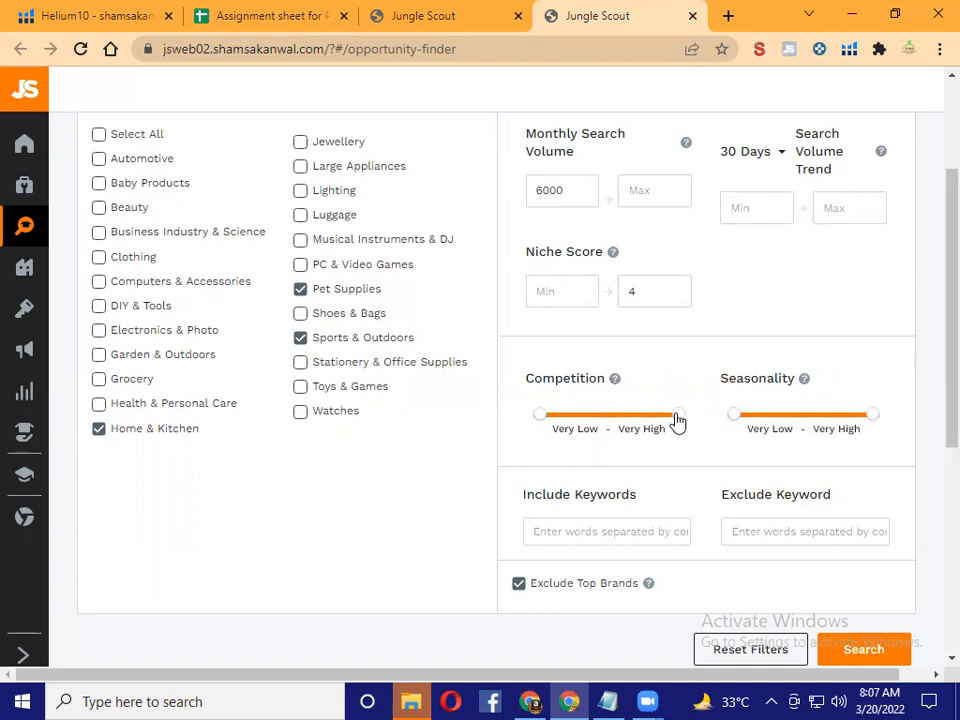
{"action": "left_click_drag", "start_coordinate": [676, 416], "coordinate": [625, 423]}
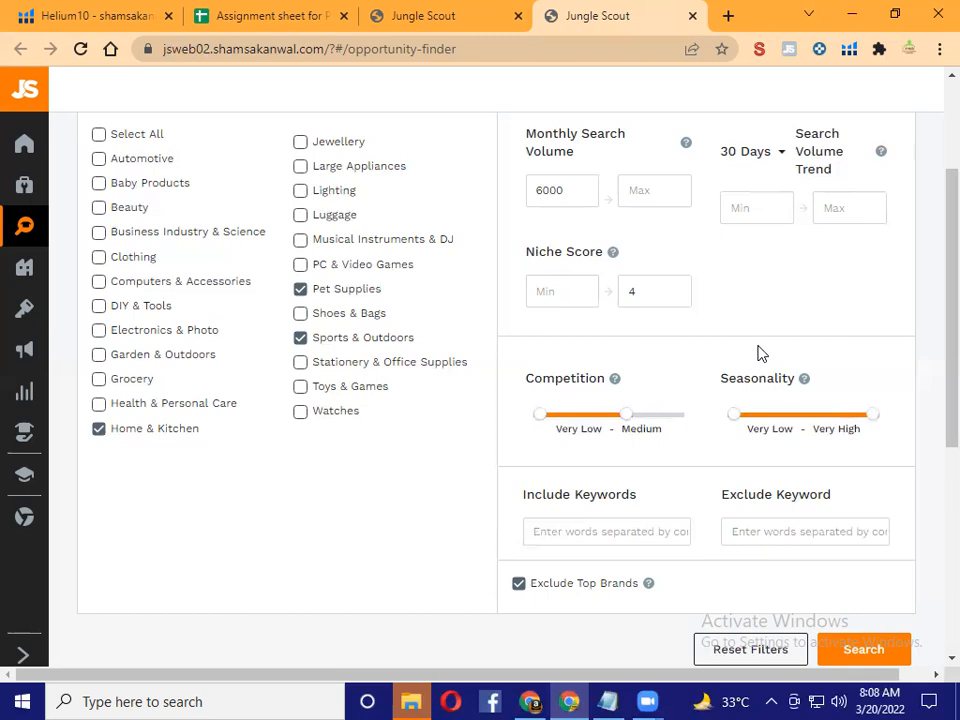
{"action": "left_click_drag", "start_coordinate": [872, 418], "coordinate": [732, 428]}
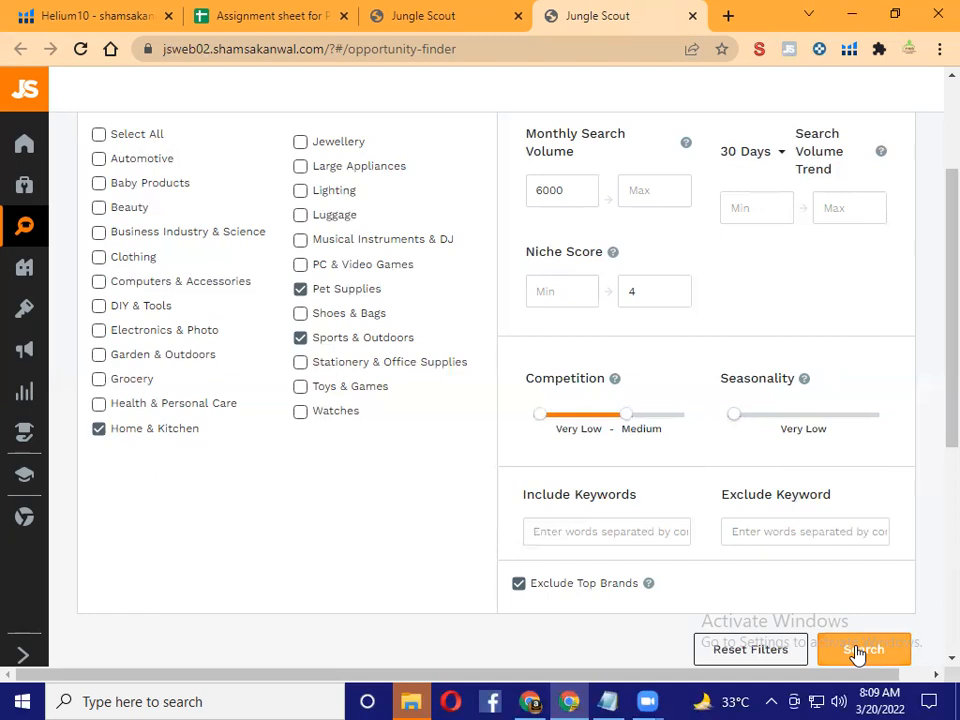
Run the niche search with the current filters and check the results area
{"action": "scroll", "coordinate": [868, 636], "scroll_direction": "down", "scroll_amount": 3}
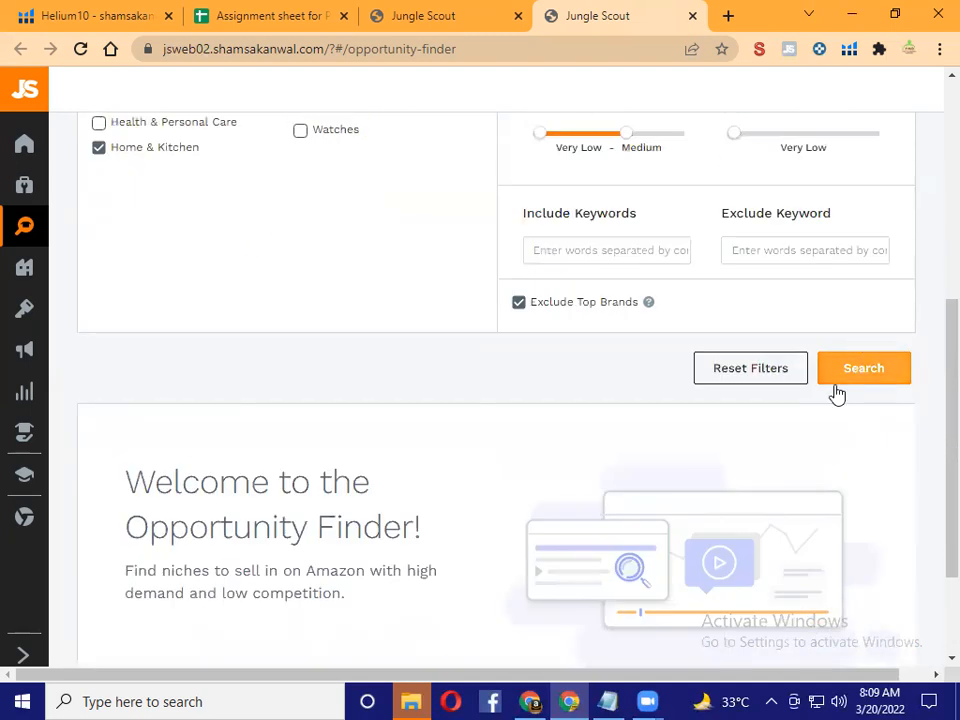
{"action": "left_click", "coordinate": [860, 380]}
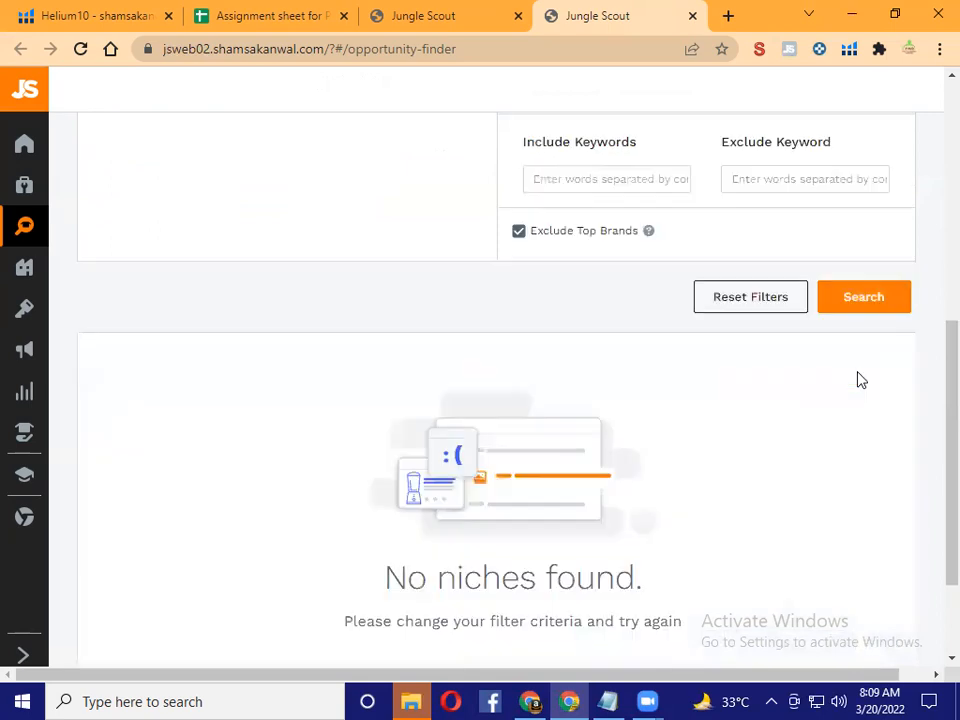
{"action": "scroll", "coordinate": [549, 497], "scroll_direction": "down", "scroll_amount": 2}
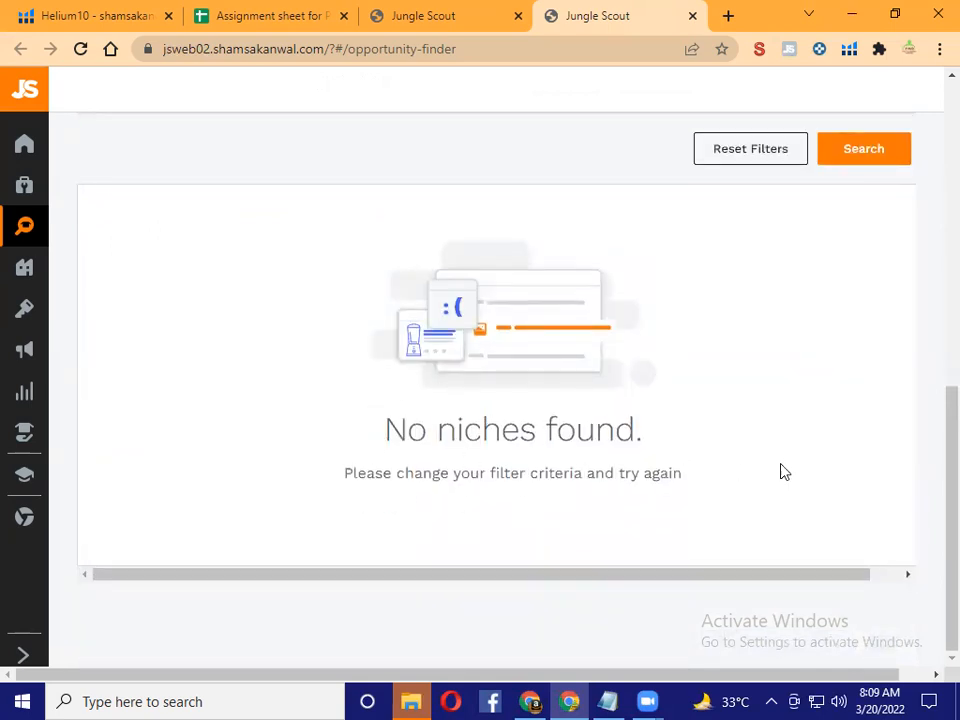
Clear the maximum niche score and run the niche search again
{"action": "scroll", "coordinate": [915, 459], "scroll_direction": "up", "scroll_amount": 6}
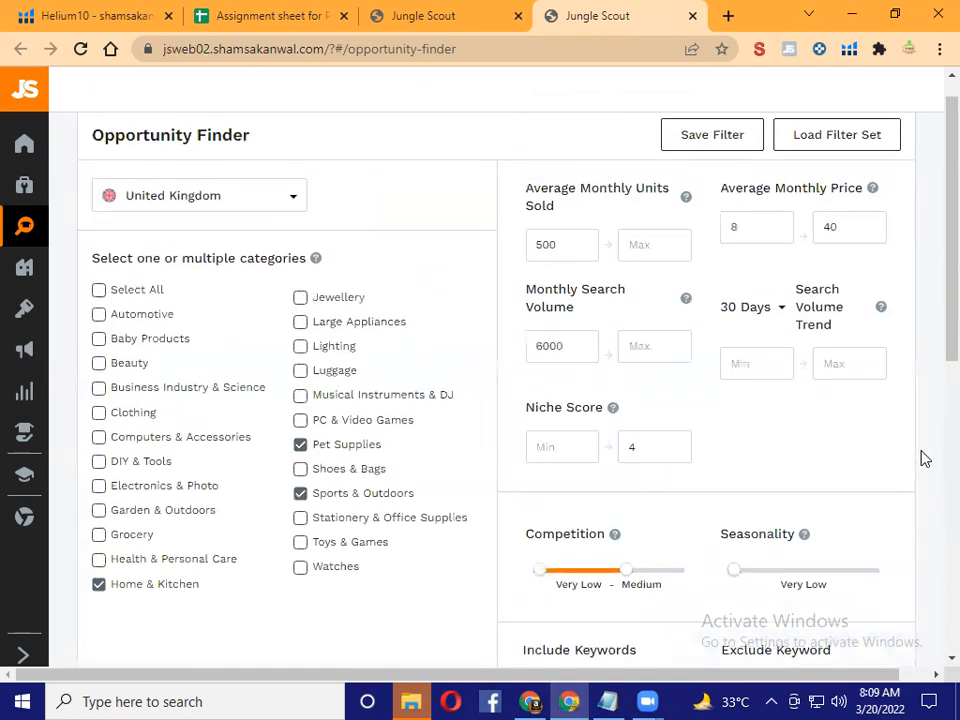
{"action": "left_click_drag", "start_coordinate": [637, 449], "coordinate": [613, 457]}
{"action": "key", "text": "BackSpace"}
{"action": "scroll", "coordinate": [895, 447], "scroll_direction": "down", "scroll_amount": 5}
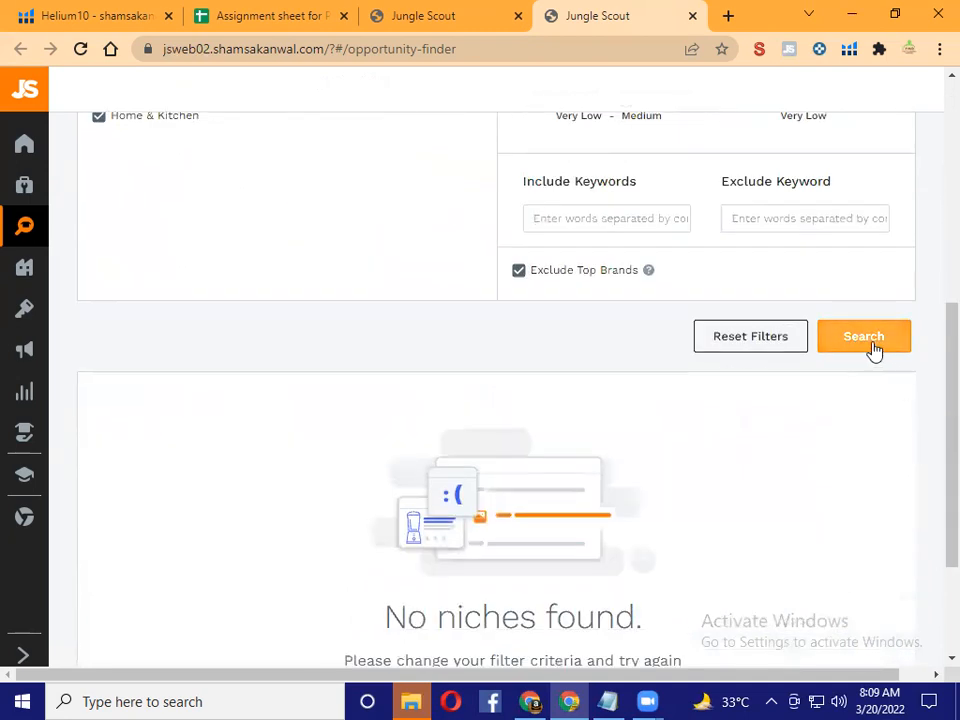
{"action": "left_click", "coordinate": [872, 343]}
{"action": "scroll", "coordinate": [873, 343], "scroll_direction": "down", "scroll_amount": 2}
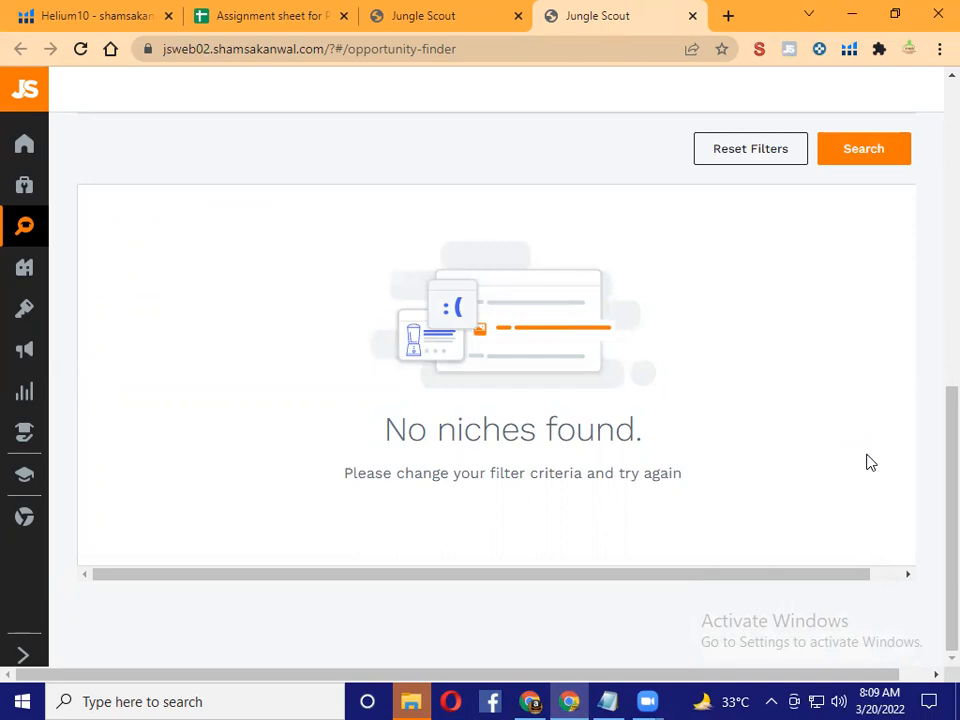
Set the minimum average monthly units sold to 100
{"action": "scroll", "coordinate": [867, 462], "scroll_direction": "up", "scroll_amount": 5}
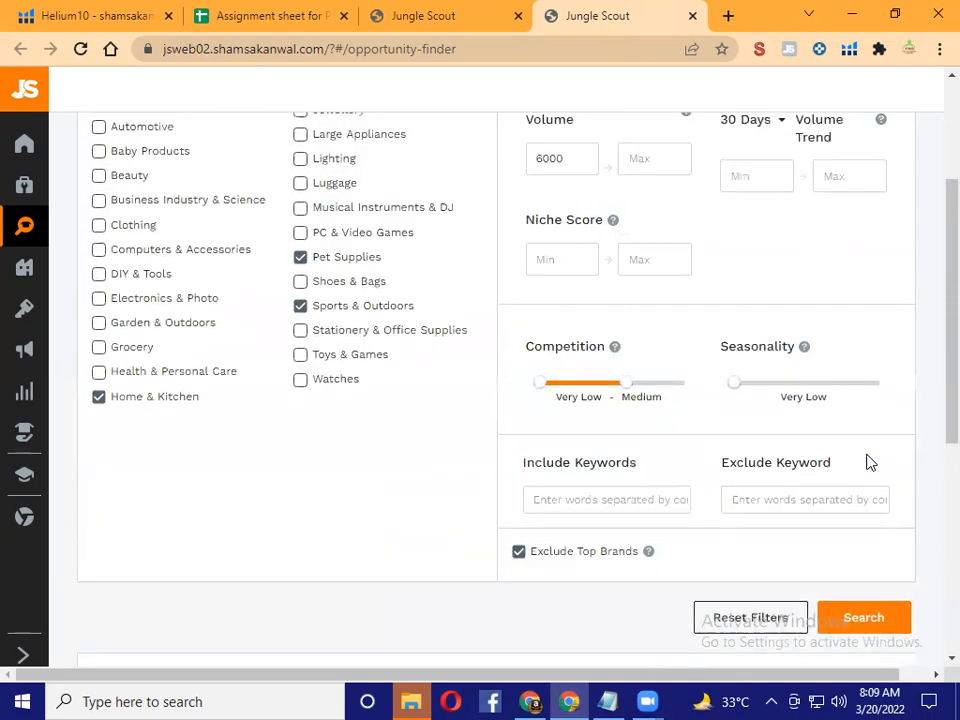
{"action": "scroll", "coordinate": [867, 462], "scroll_direction": "up", "scroll_amount": 1}
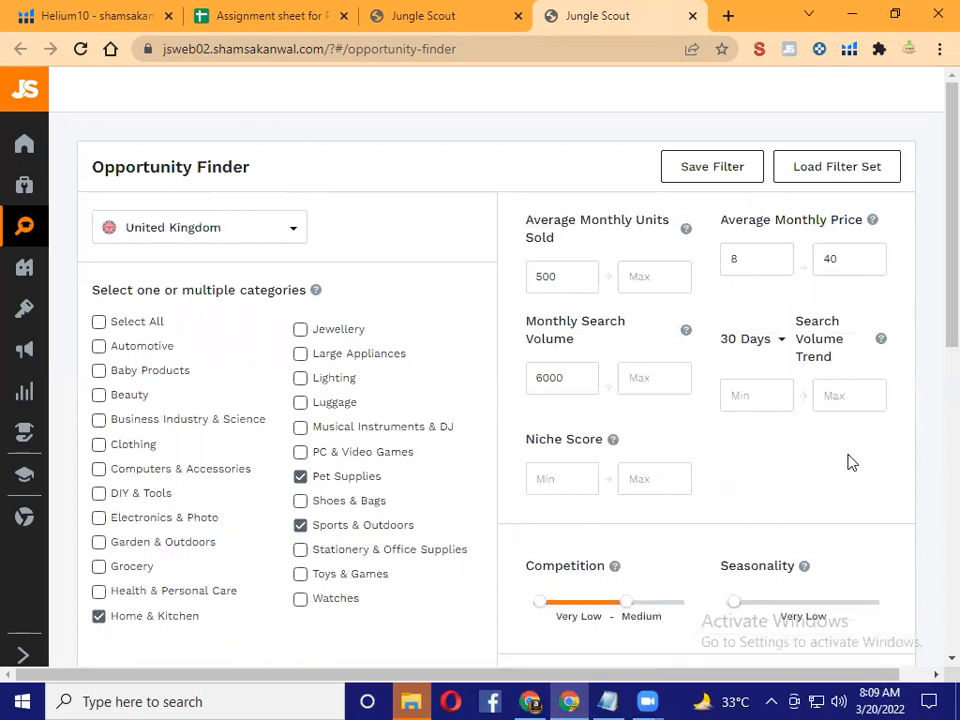
{"action": "left_click_drag", "start_coordinate": [568, 276], "coordinate": [505, 286]}
{"action": "key", "text": "BackSpace"}
{"action": "scroll", "coordinate": [904, 386], "scroll_direction": "down", "scroll_amount": 5}
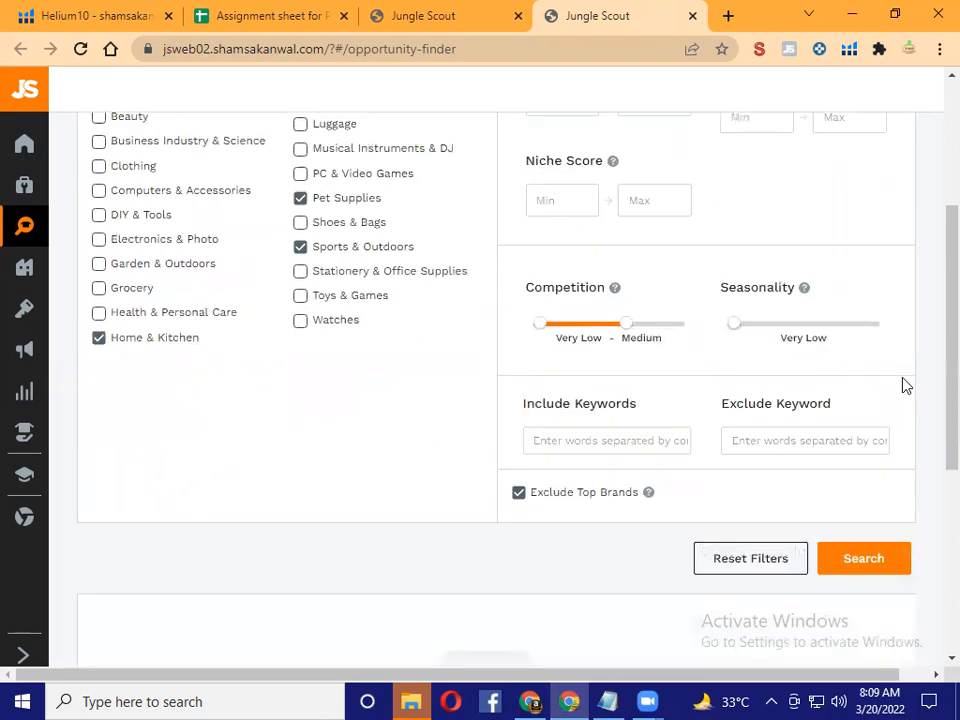
{"action": "scroll", "coordinate": [904, 386], "scroll_direction": "up", "scroll_amount": 4}
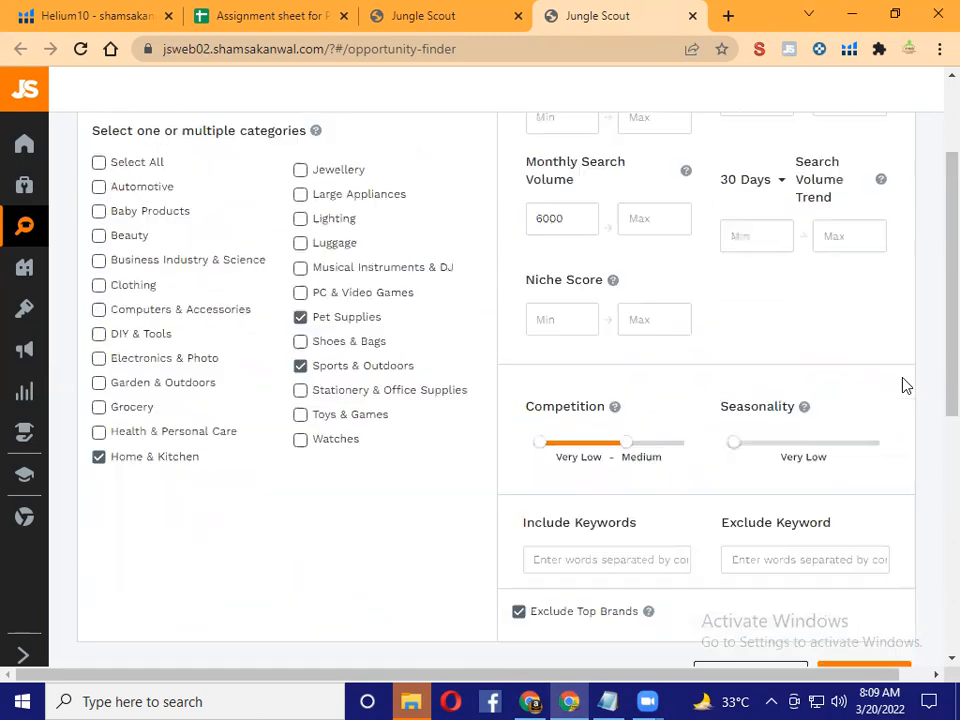
{"action": "left_click", "coordinate": [549, 272]}
{"action": "type", "text": "100"}
Set the maximum niche score to 4, run the niche search and check the results area
{"action": "scroll", "coordinate": [710, 492], "scroll_direction": "down", "scroll_amount": 2}
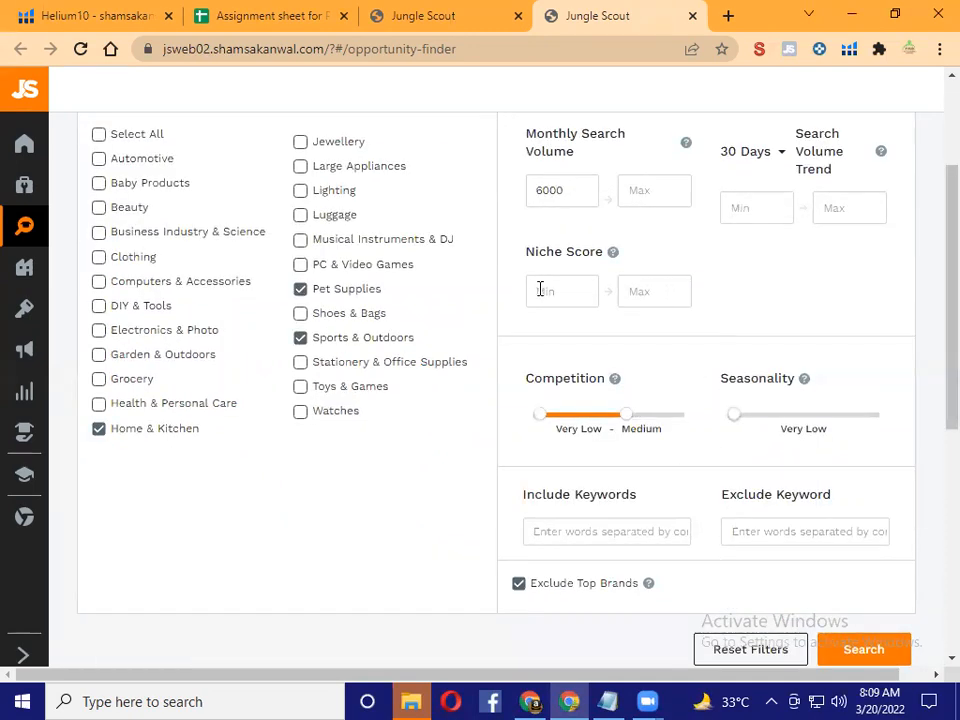
{"action": "left_click", "coordinate": [633, 289]}
{"action": "type", "text": "4"}
{"action": "scroll", "coordinate": [874, 343], "scroll_direction": "down", "scroll_amount": 4}
{"action": "left_click", "coordinate": [864, 286]}
{"action": "left_click", "coordinate": [864, 286]}
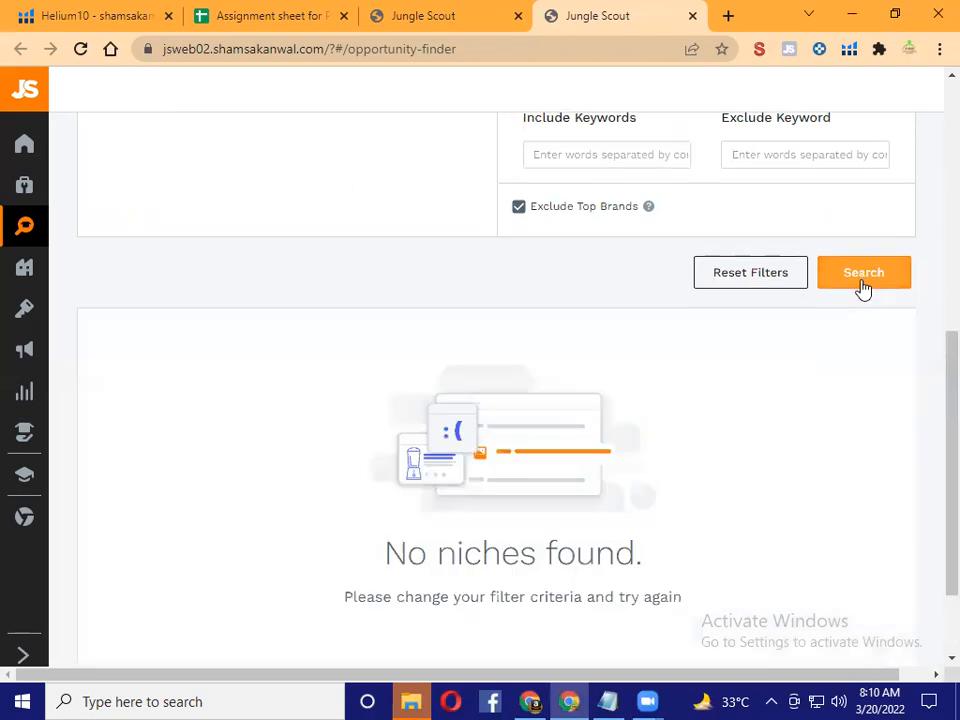
{"action": "scroll", "coordinate": [865, 288], "scroll_direction": "down", "scroll_amount": 2}
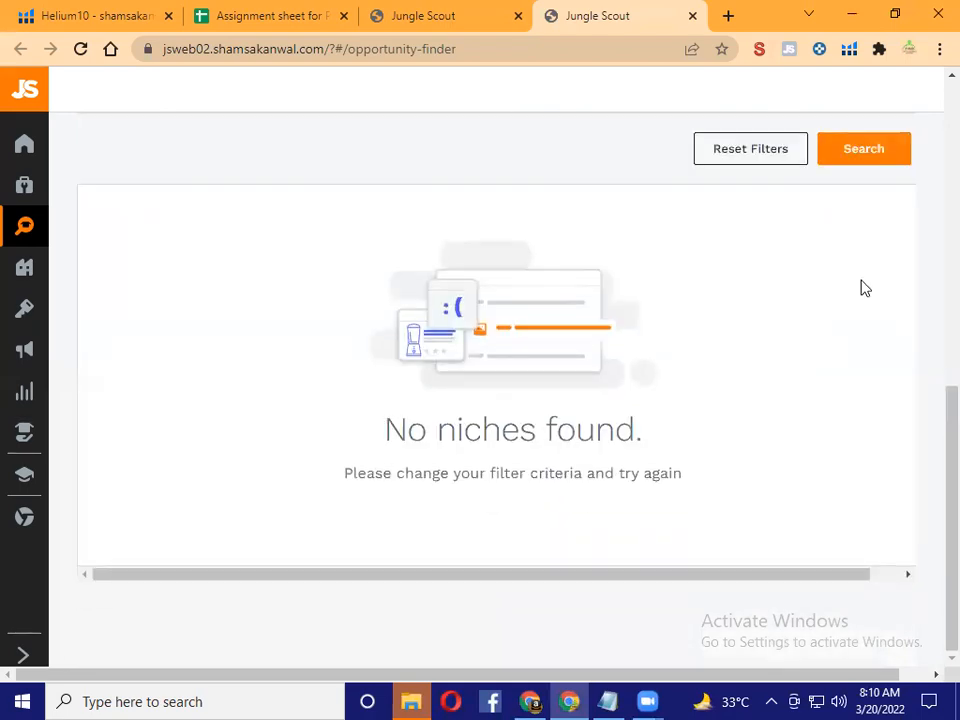
Clear the maximum niche score and rerun the niche search with the minimum of 100 units sold
{"action": "scroll", "coordinate": [855, 360], "scroll_direction": "up", "scroll_amount": 7}
{"action": "scroll", "coordinate": [855, 360], "scroll_direction": "down", "scroll_amount": 3}
{"action": "scroll", "coordinate": [852, 362], "scroll_direction": "up", "scroll_amount": 3}
{"action": "left_click", "coordinate": [626, 476]}
{"action": "key", "text": "BackSpace"}
{"action": "scroll", "coordinate": [860, 500], "scroll_direction": "down", "scroll_amount": 3}
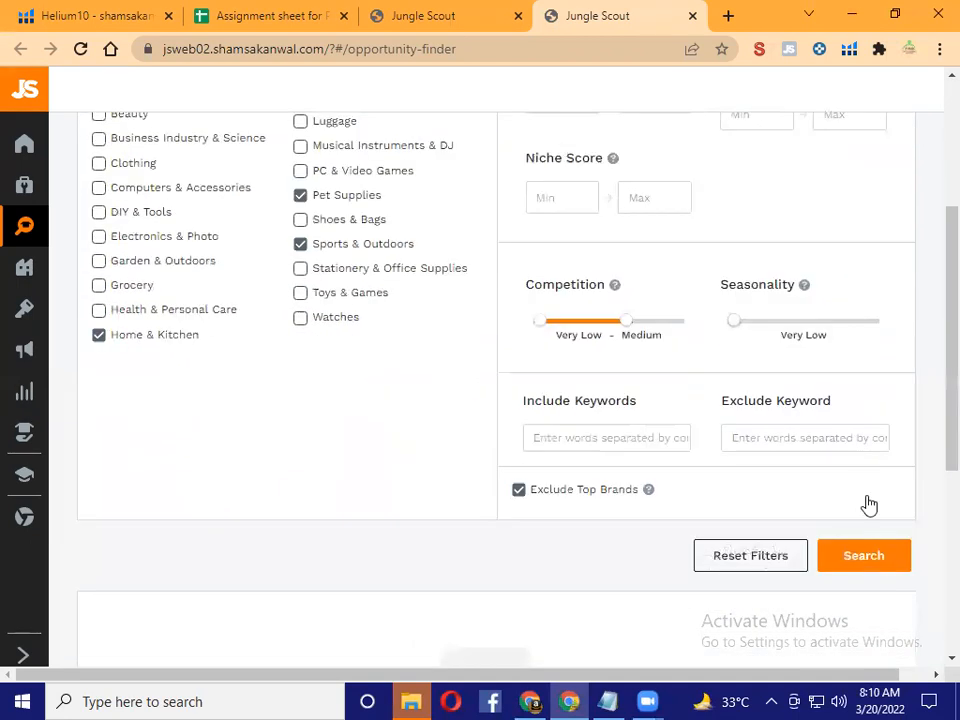
{"action": "left_click", "coordinate": [861, 563]}
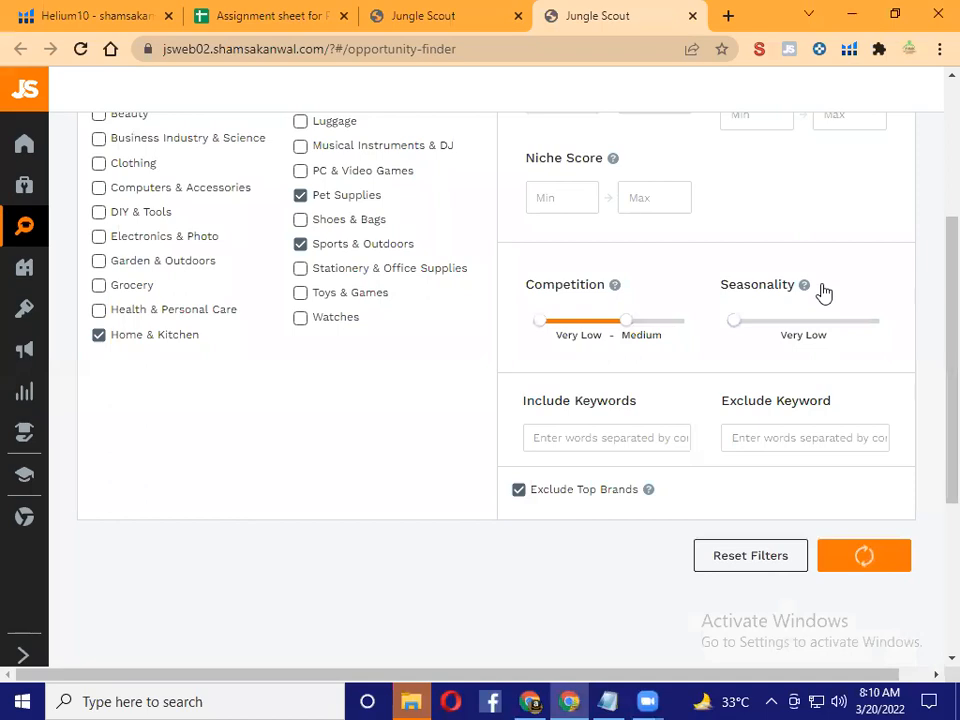
{"action": "scroll", "coordinate": [705, 365], "scroll_direction": "up", "scroll_amount": 6}
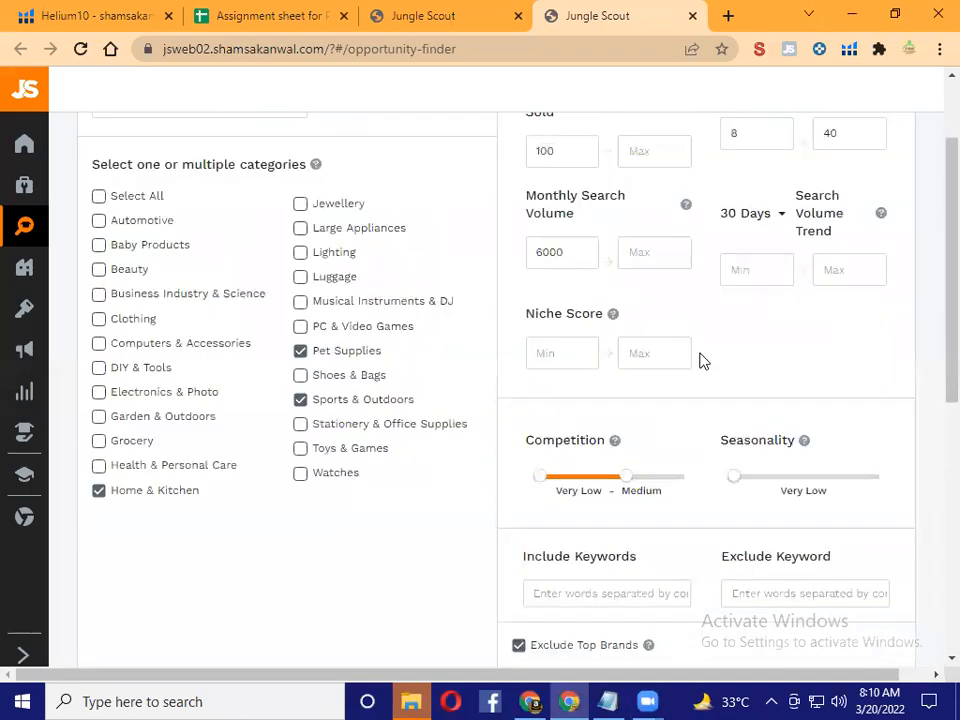
{"action": "scroll", "coordinate": [700, 360], "scroll_direction": "up", "scroll_amount": 2}
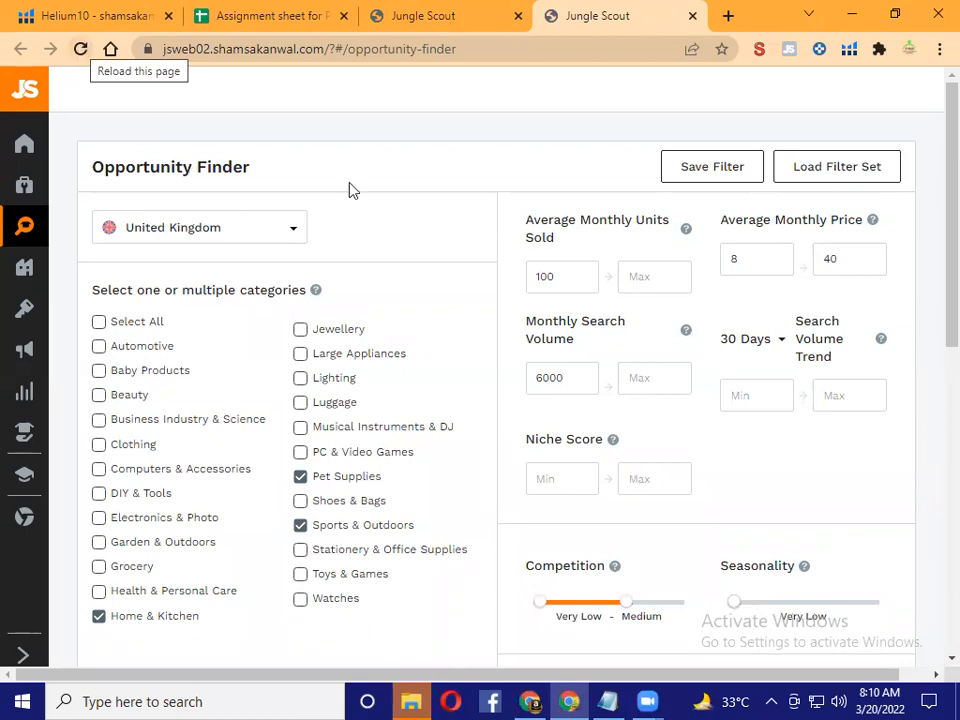
Close the current Opportunity Finder page and open Opportunity Finder afresh from the remaining Jungle Scout dashboard
{"action": "left_click", "coordinate": [692, 15]}
{"action": "mouse_move", "coordinate": [83, 205]}
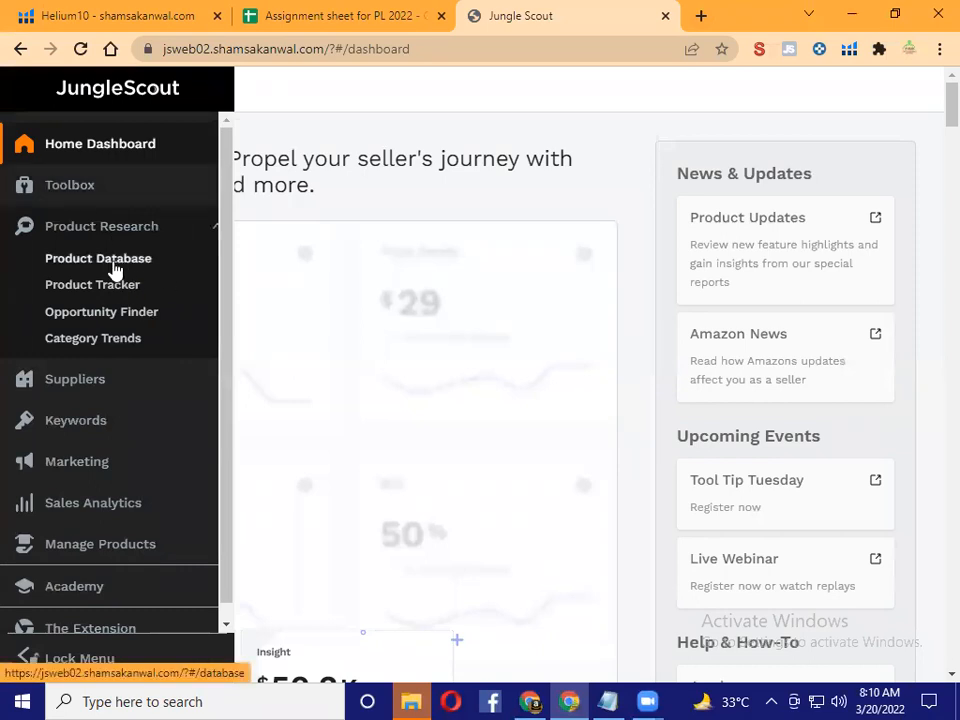
{"action": "left_click", "coordinate": [120, 318]}
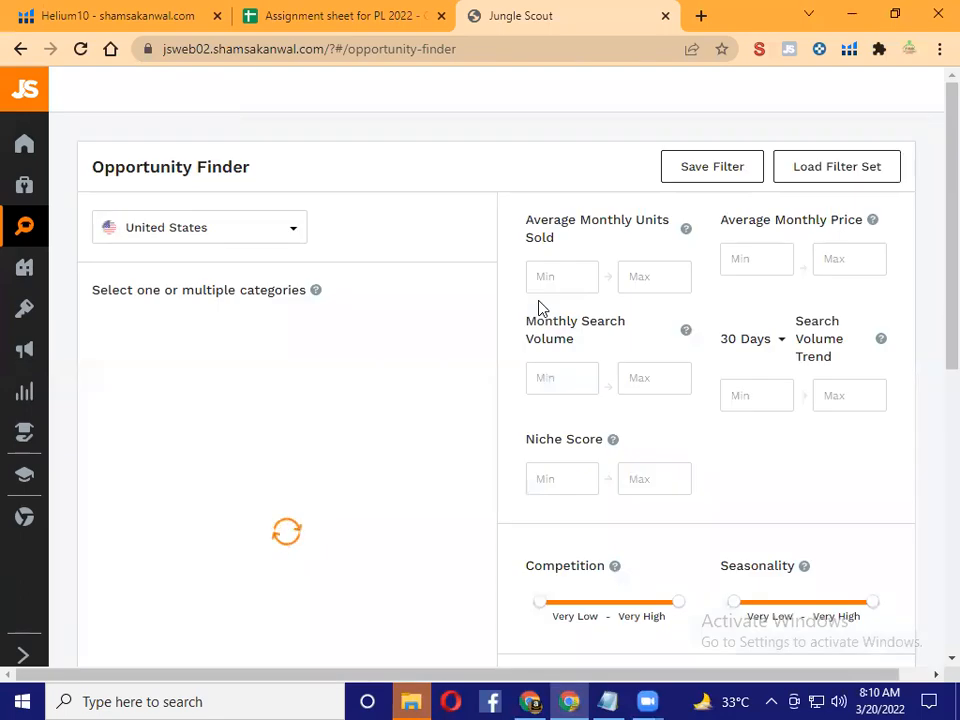
Set the marketplace to United Kingdom and choose only the Automotive, DIY & Tools and Pet Supplies categories
{"action": "left_click", "coordinate": [242, 242]}
{"action": "scroll", "coordinate": [200, 300], "scroll_direction": "down", "scroll_amount": 2}
{"action": "left_click", "coordinate": [182, 321]}
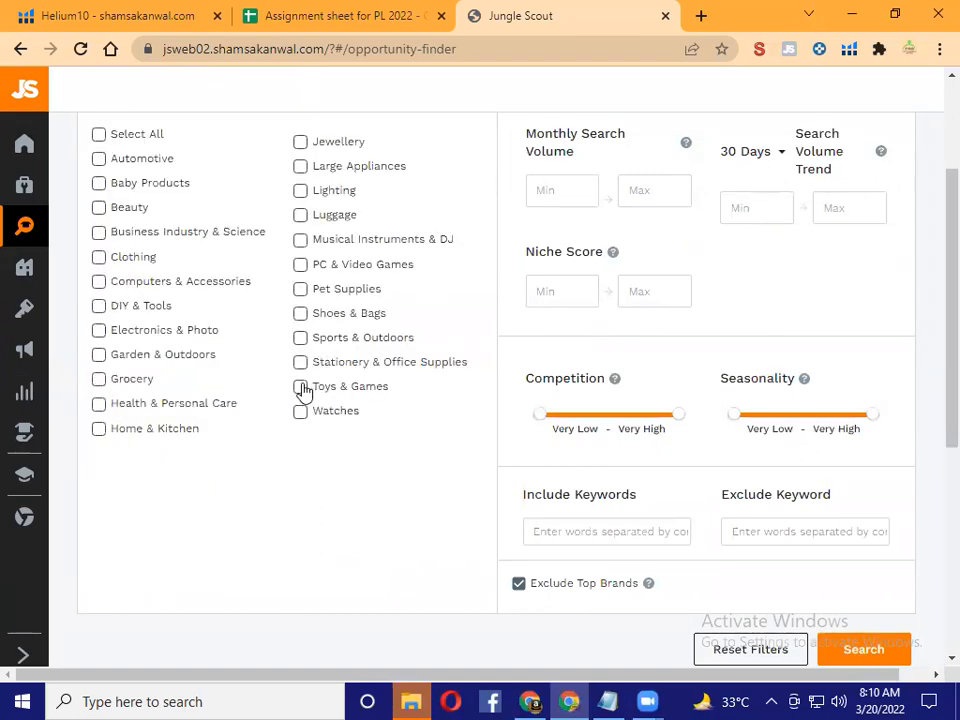
{"action": "left_click", "coordinate": [112, 429]}
{"action": "left_click", "coordinate": [301, 292]}
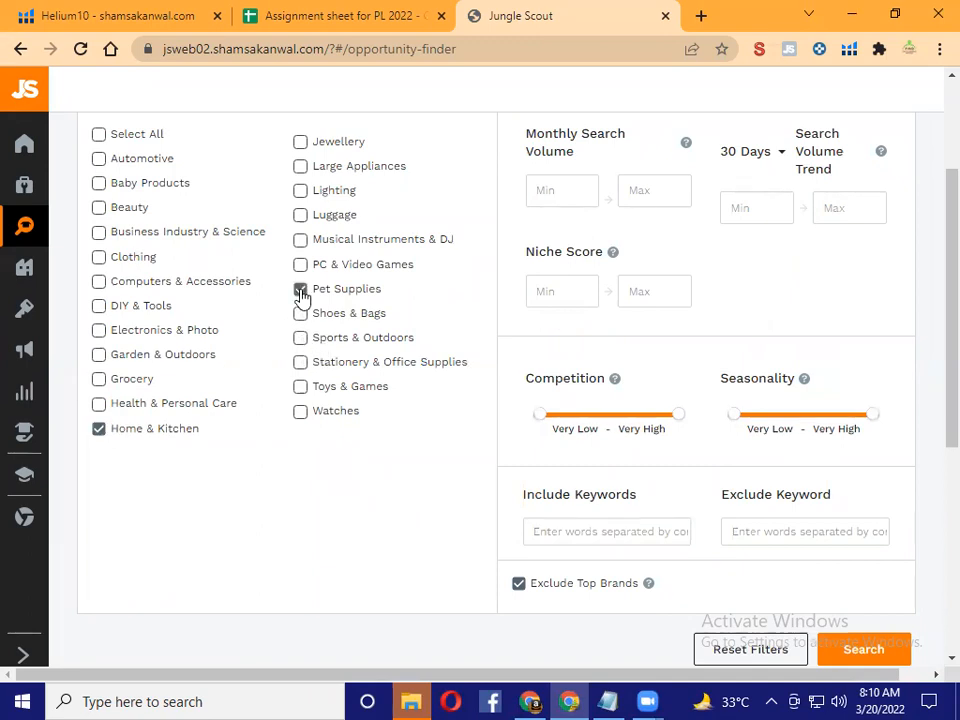
{"action": "left_click", "coordinate": [100, 306]}
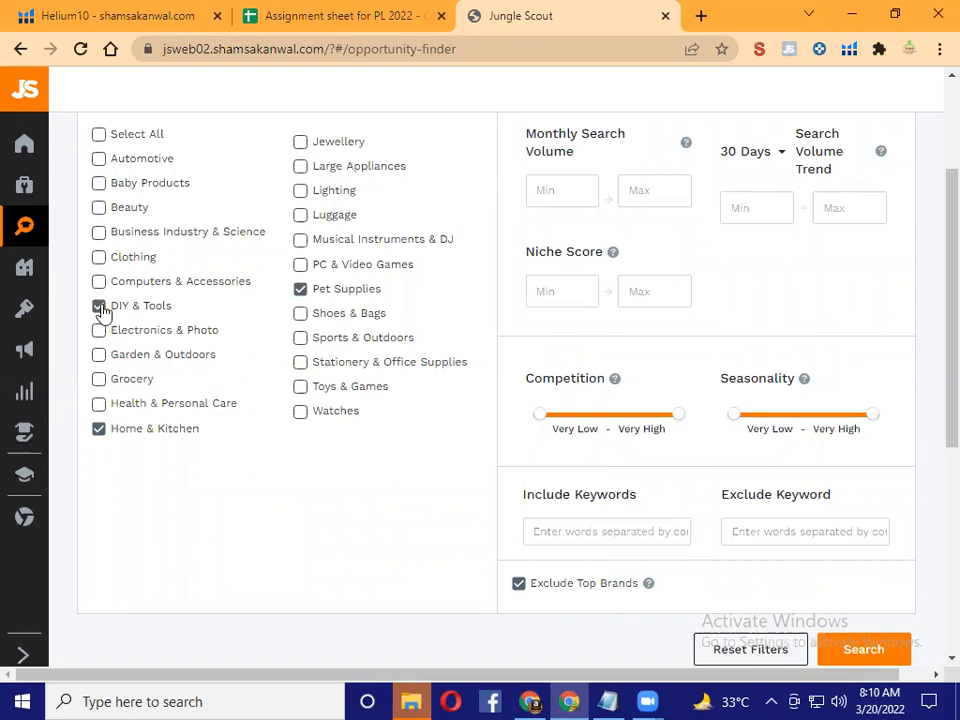
{"action": "left_click", "coordinate": [100, 160]}
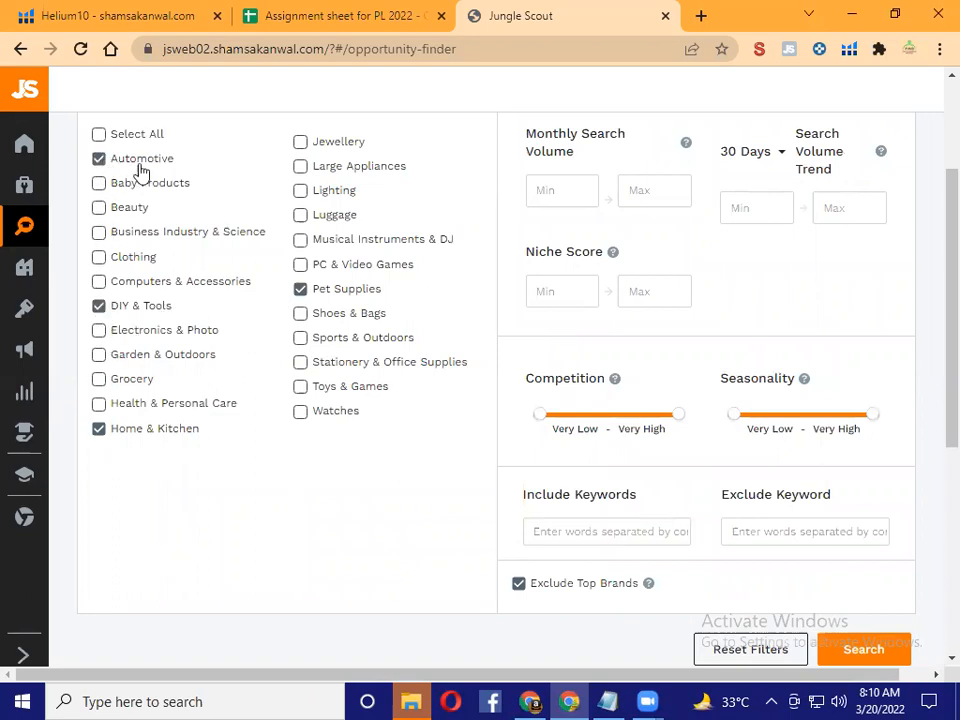
{"action": "left_click", "coordinate": [98, 430]}
{"action": "scroll", "coordinate": [668, 351], "scroll_direction": "up", "scroll_amount": 2}
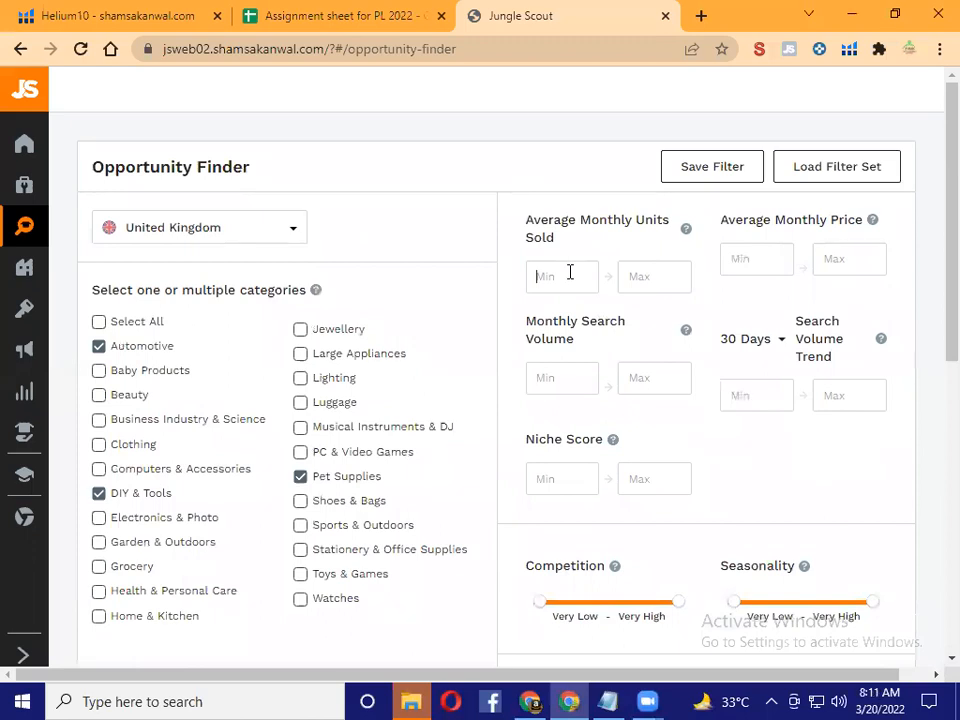
Set minimum monthly units sold to 500, average price from 8 to 40, and minimum monthly search volume to 6000
{"action": "type", "text": "5001"}
{"action": "key", "text": "BackSpace"}
{"action": "type", "text": "8"}
{"action": "left_click", "coordinate": [855, 264]}
{"action": "type", "text": "40"}
{"action": "scroll", "coordinate": [555, 285], "scroll_direction": "down", "scroll_amount": 1}
{"action": "type", "text": "6000"}
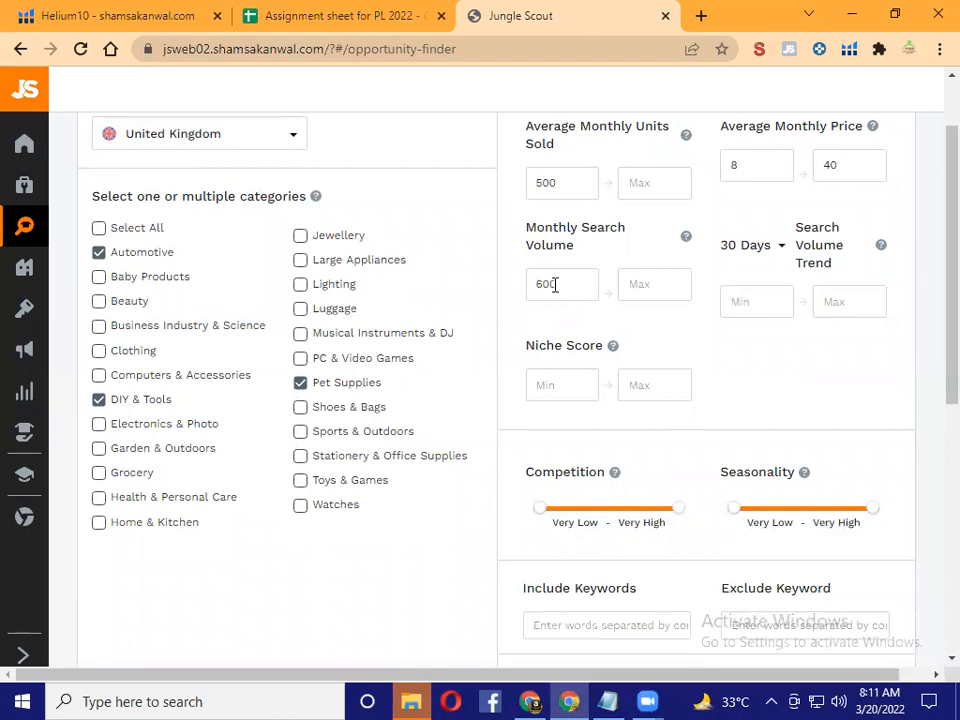
Set the maximum niche score to 4, competition to Very Low through Medium, and seasonality to Very Low
{"action": "scroll", "coordinate": [768, 370], "scroll_direction": "down", "scroll_amount": 2}
{"action": "left_click", "coordinate": [654, 199]}
{"action": "type", "text": "4"}
{"action": "left_click_drag", "start_coordinate": [679, 327], "coordinate": [630, 328]}
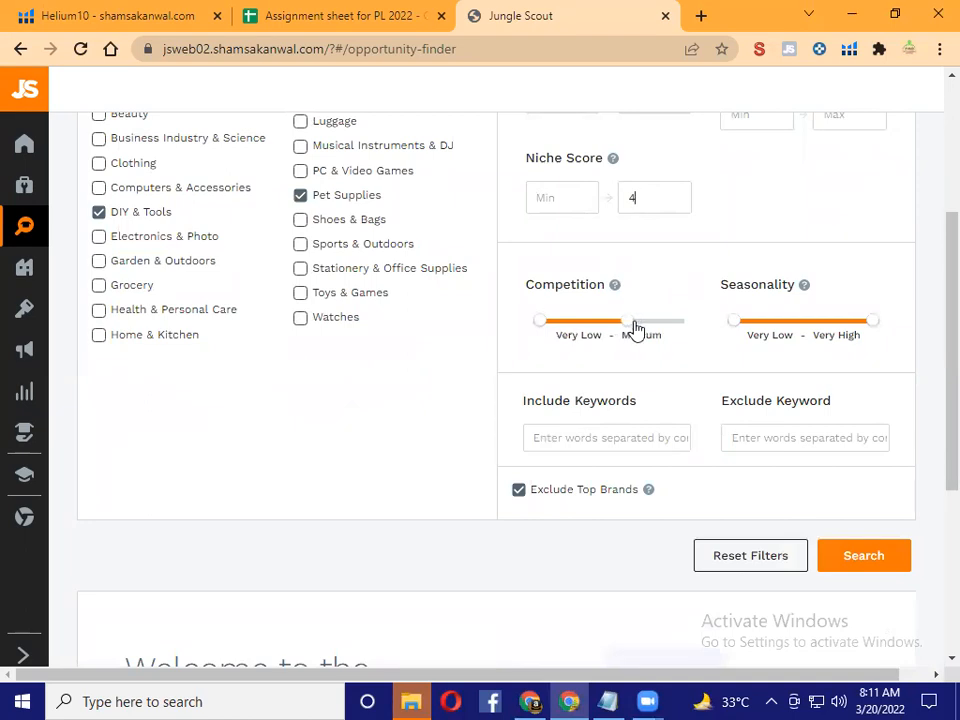
{"action": "left_click_drag", "start_coordinate": [874, 322], "coordinate": [673, 335]}
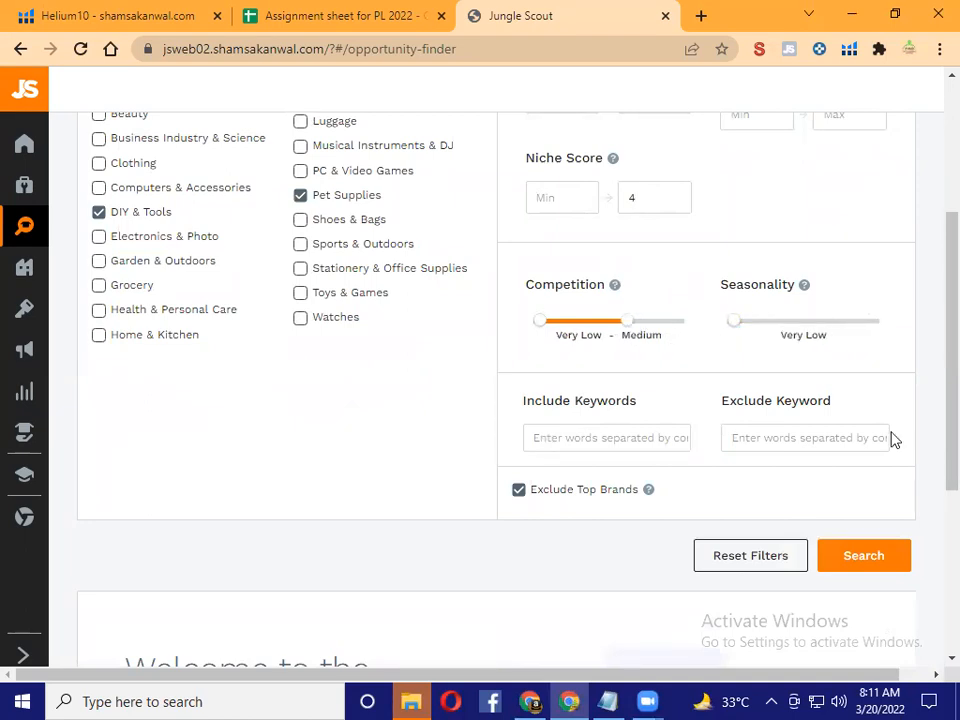
Run the niche search for the Automotive, DIY & Tools and Pet Supplies categories and check the results area
{"action": "scroll", "coordinate": [887, 450], "scroll_direction": "down", "scroll_amount": 1}
{"action": "left_click", "coordinate": [883, 469]}
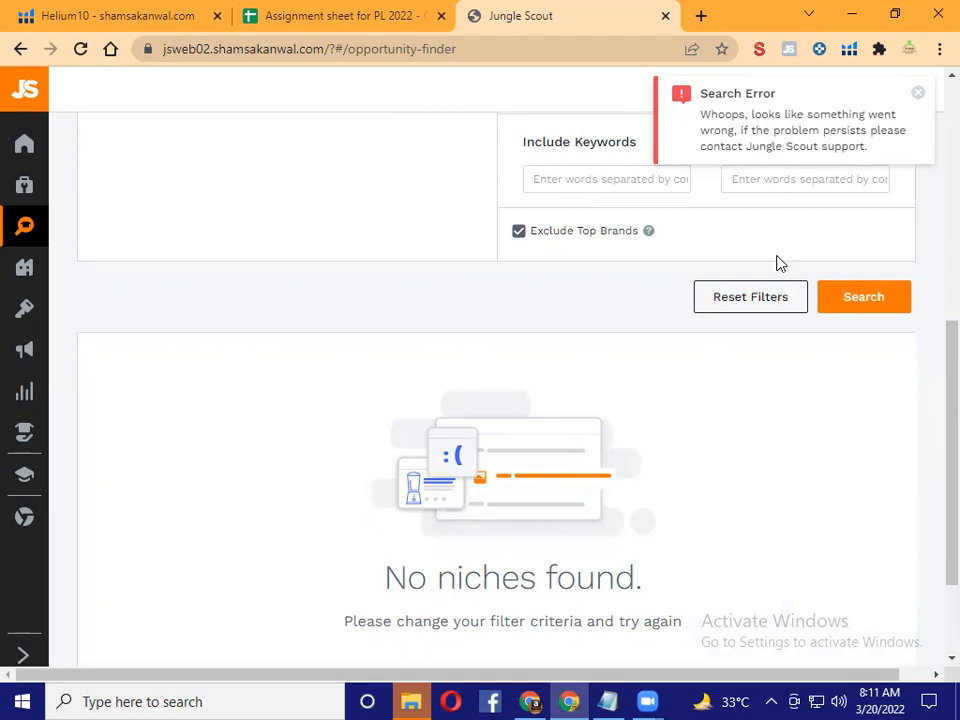
{"action": "scroll", "coordinate": [775, 268], "scroll_direction": "up", "scroll_amount": 5}
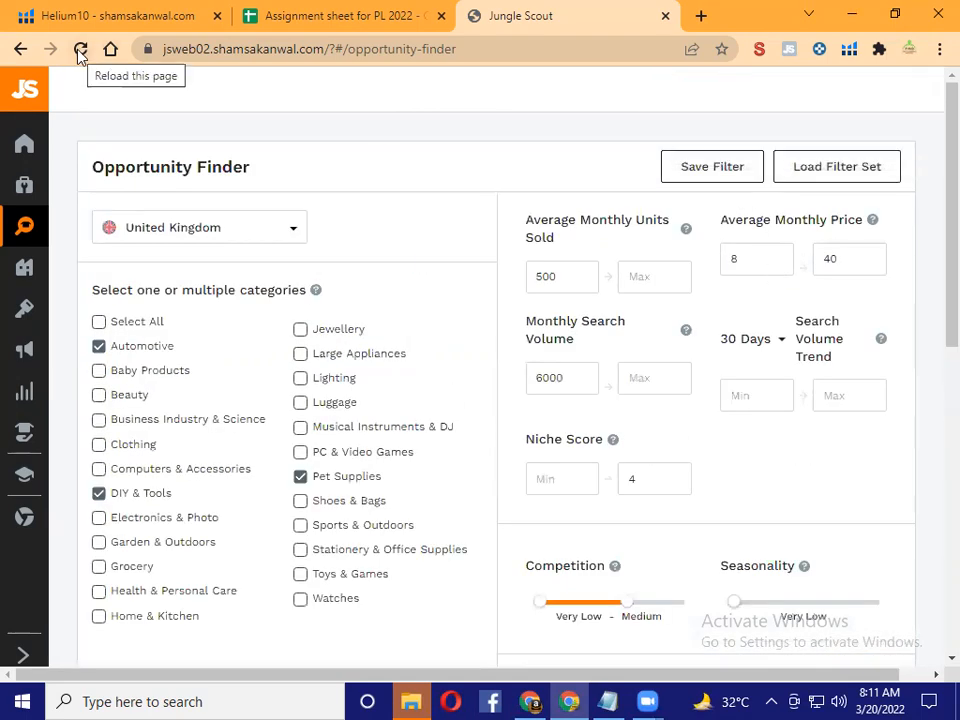
Reload the page and log back in to the account with the prefilled credentials
{"action": "left_click", "coordinate": [79, 49]}
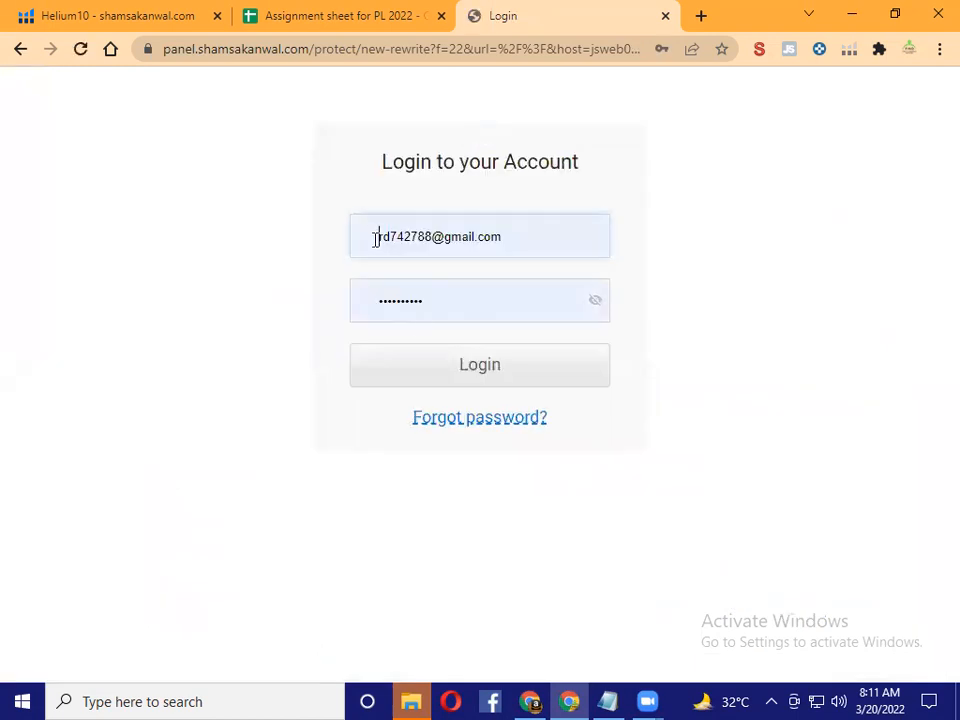
{"action": "left_click", "coordinate": [553, 381]}
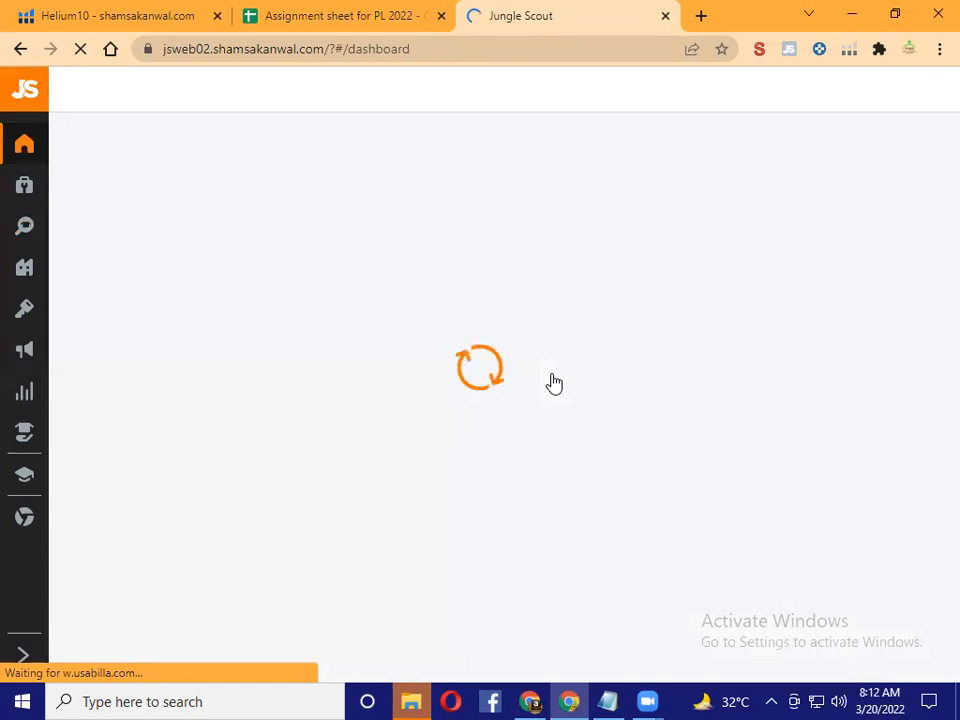
{"action": "scroll", "coordinate": [500, 346], "scroll_direction": "down", "scroll_amount": 5}
{"action": "scroll", "coordinate": [500, 346], "scroll_direction": "up", "scroll_amount": 5}
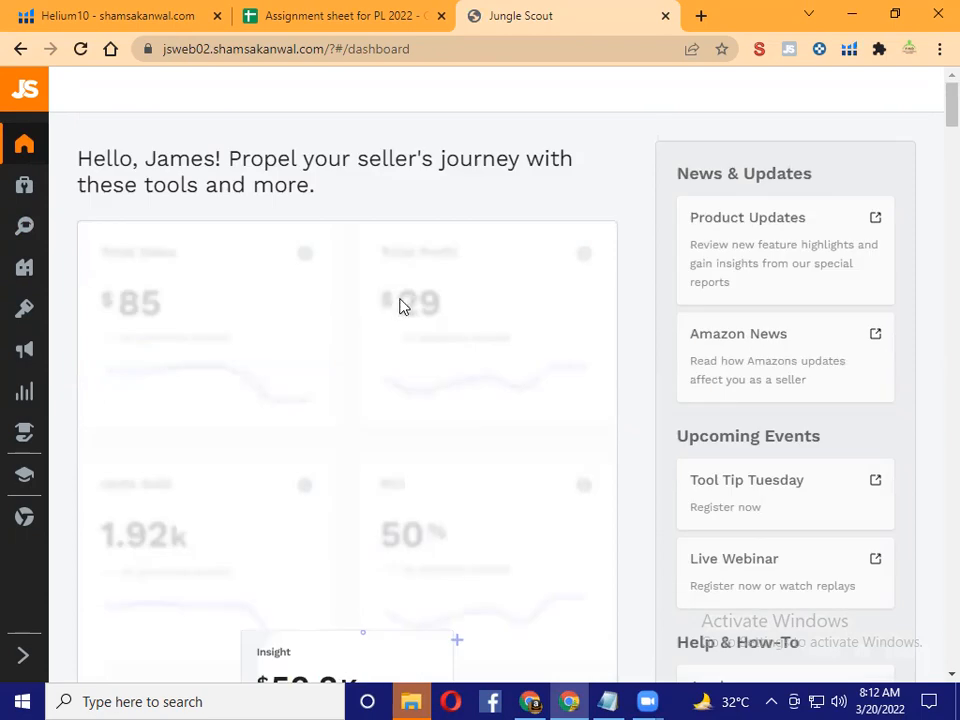
Open Opportunity Finder from the product research tools
{"action": "mouse_move", "coordinate": [77, 184]}
{"action": "left_click", "coordinate": [100, 226]}
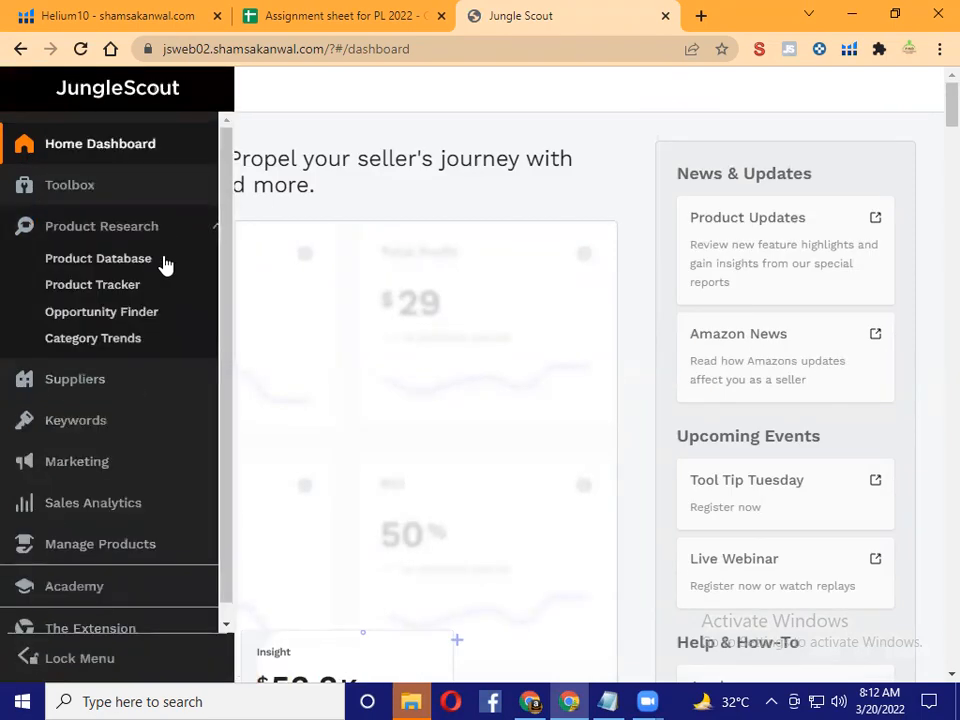
{"action": "left_click", "coordinate": [103, 316]}
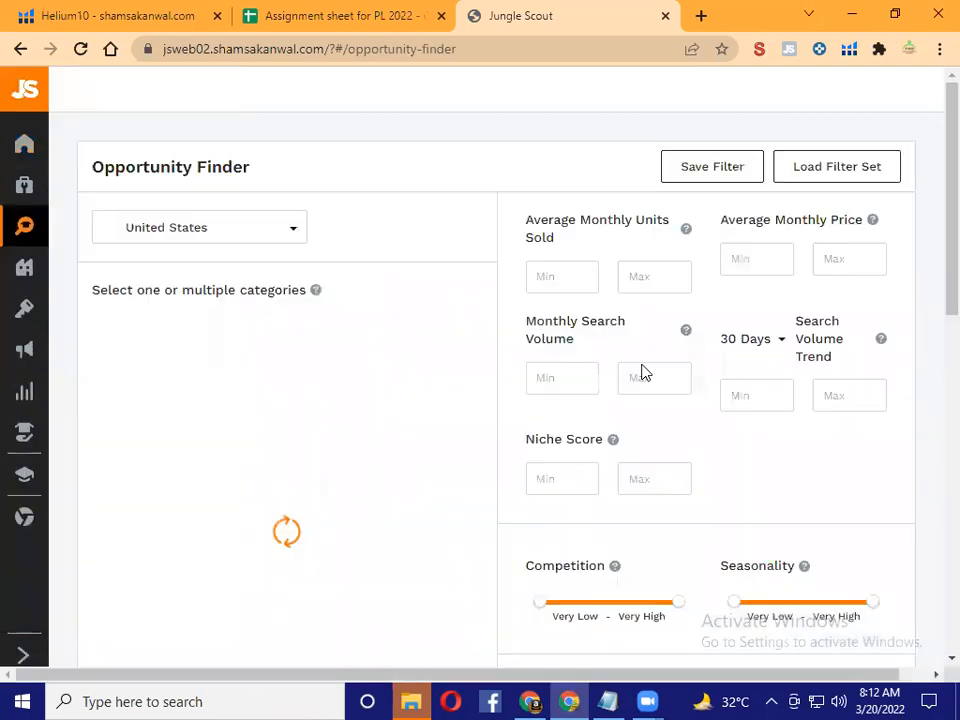
Set the marketplace to United Kingdom and choose the Automotive, DIY & Tools and Sports & Outdoors categories
{"action": "left_click", "coordinate": [260, 237]}
{"action": "scroll", "coordinate": [253, 279], "scroll_direction": "down", "scroll_amount": 2}
{"action": "left_click", "coordinate": [193, 315]}
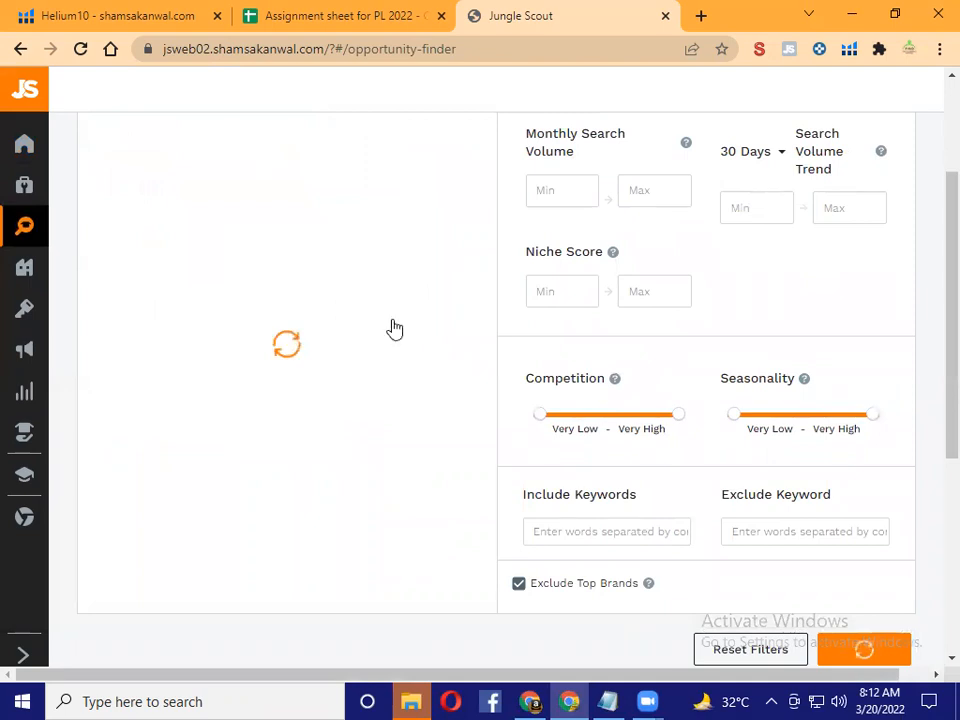
{"action": "left_click", "coordinate": [98, 253]}
{"action": "left_click", "coordinate": [99, 401]}
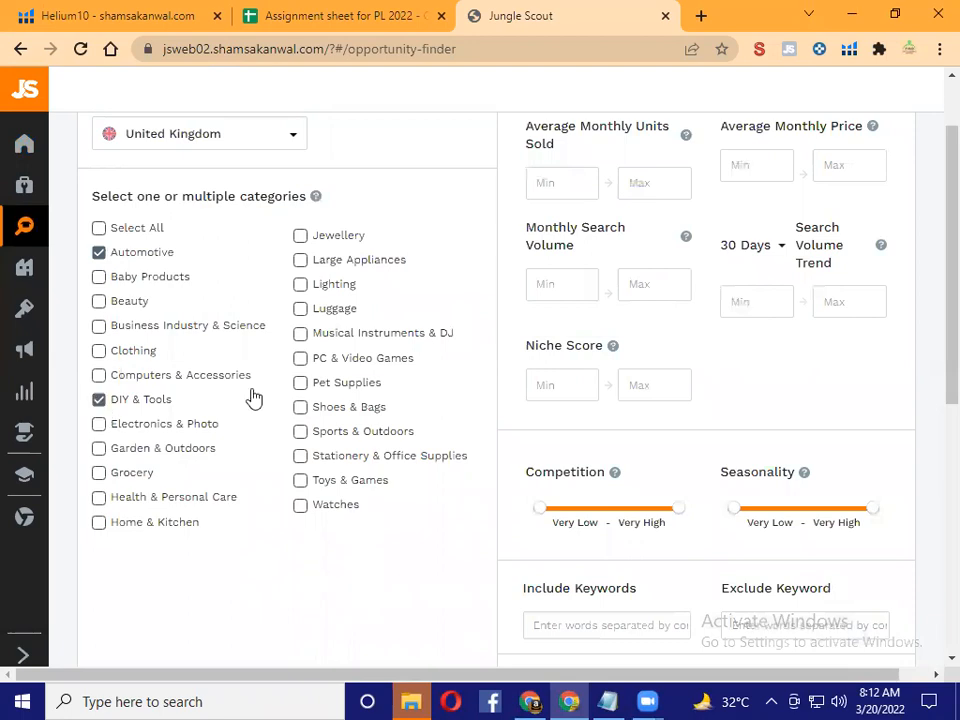
{"action": "left_click", "coordinate": [300, 431]}
{"action": "scroll", "coordinate": [638, 350], "scroll_direction": "up", "scroll_amount": 1}
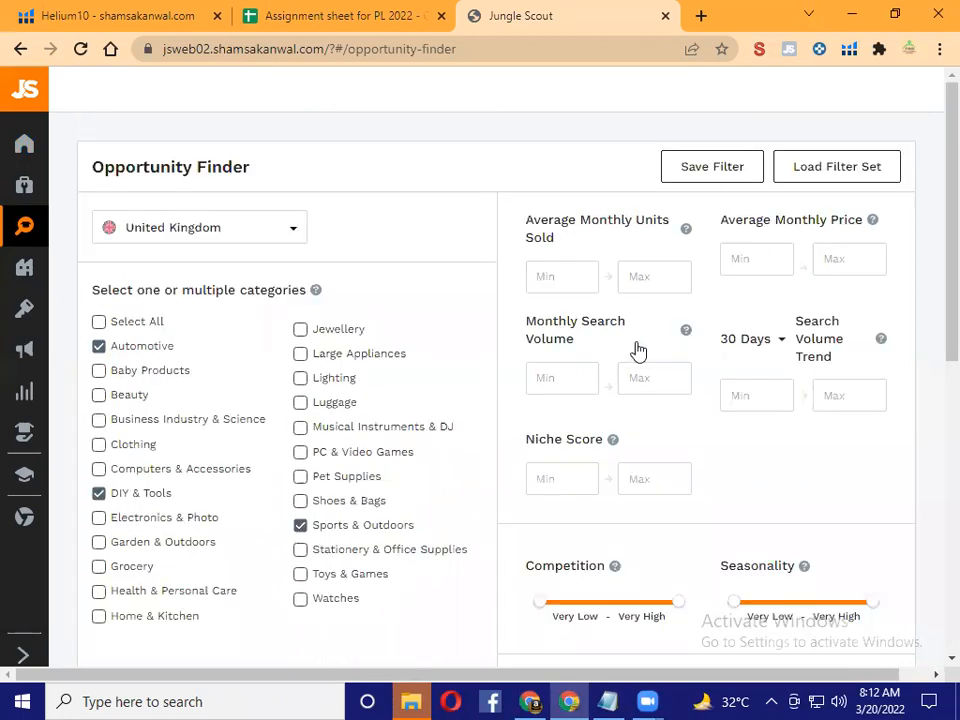
Set minimum monthly units sold to 500, average price from 8 to 40, and minimum monthly search volume to 6000
{"action": "left_click", "coordinate": [561, 276]}
{"action": "type", "text": "500"}
{"action": "left_click", "coordinate": [754, 253]}
{"action": "type", "text": "8"}
{"action": "left_click", "coordinate": [836, 263]}
{"action": "type", "text": "40"}
{"action": "left_click", "coordinate": [548, 381]}
{"action": "type", "text": "6000"}
Cap the niche score at 4 and limit competition to Very Low through Medium and seasonality to Very Low
{"action": "scroll", "coordinate": [600, 410], "scroll_direction": "down", "scroll_amount": 1}
{"action": "left_click", "coordinate": [647, 381]}
{"action": "type", "text": "4"}
{"action": "left_click_drag", "start_coordinate": [674, 510], "coordinate": [616, 518]}
{"action": "left_click_drag", "start_coordinate": [872, 516], "coordinate": [681, 521]}
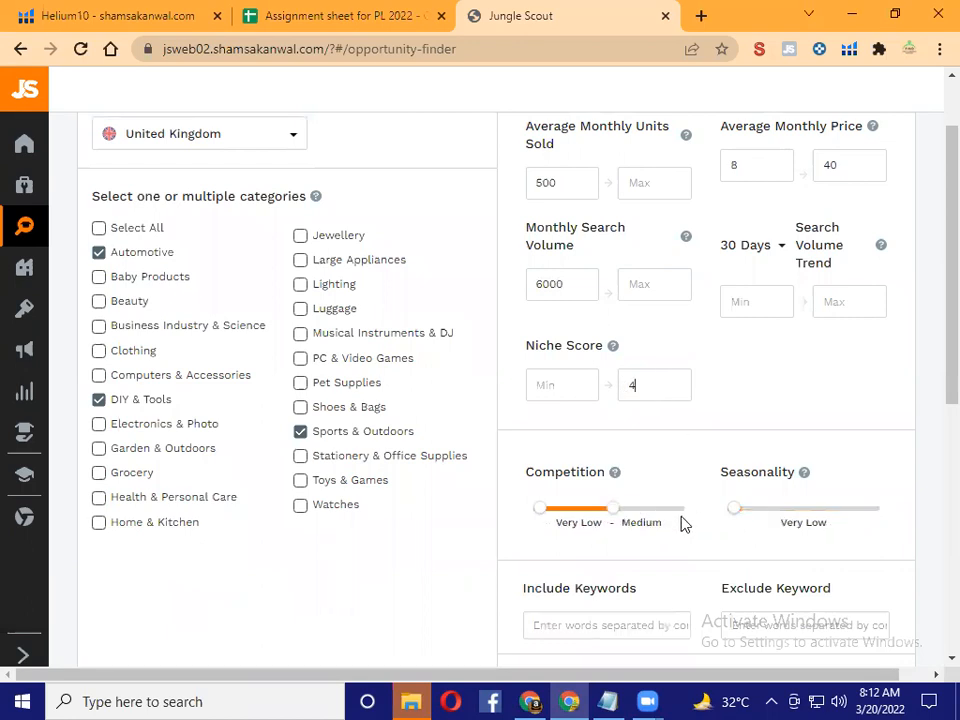
Run the niche search for Automotive, DIY & Tools and Sports & Outdoors, check the results and return to the filters
{"action": "scroll", "coordinate": [919, 462], "scroll_direction": "down", "scroll_amount": 4}
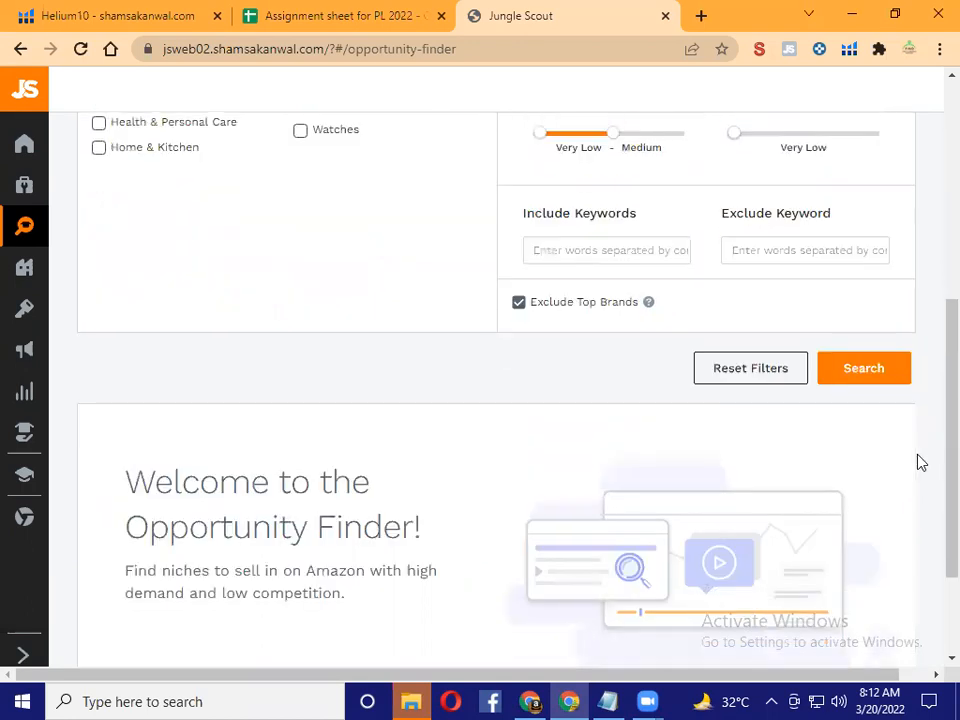
{"action": "left_click", "coordinate": [868, 372]}
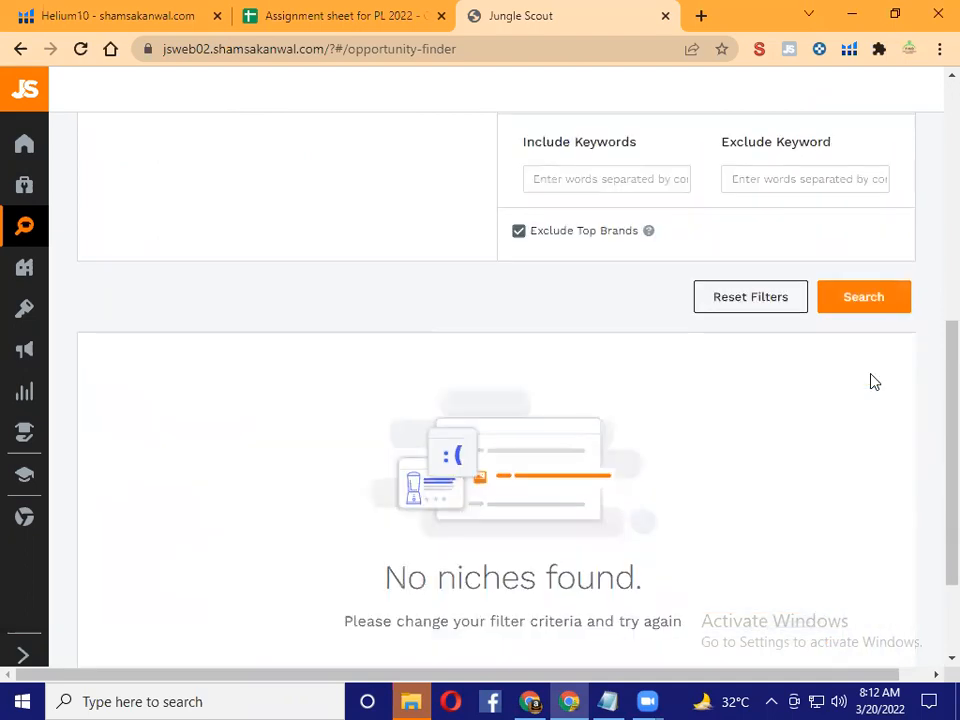
{"action": "scroll", "coordinate": [640, 500], "scroll_direction": "up", "scroll_amount": 5}
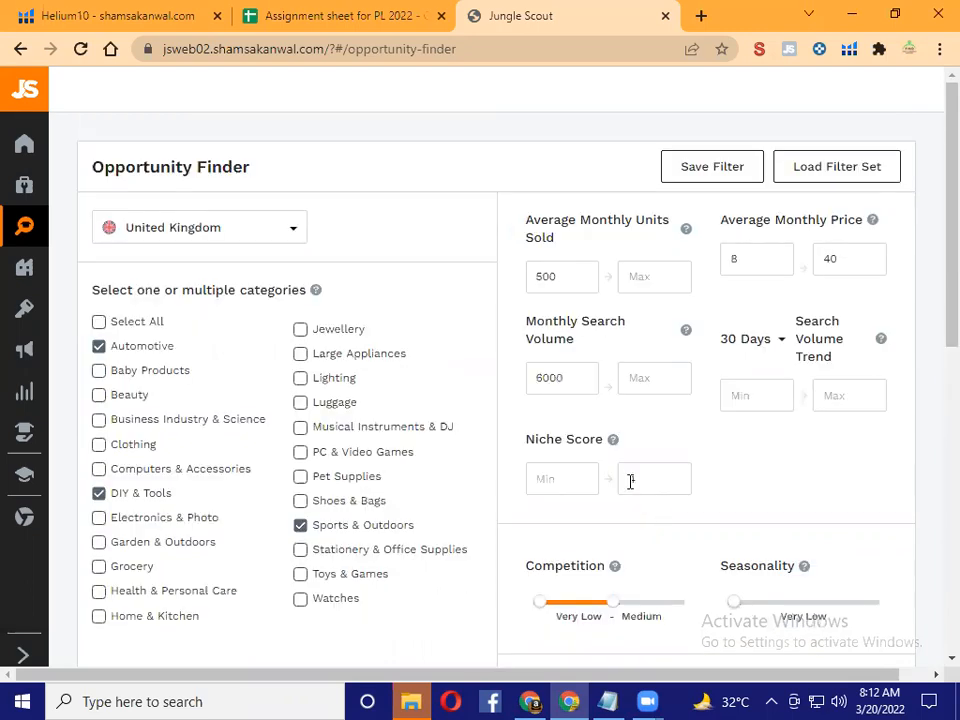
Clear the maximum niche score and the minimum average monthly units sold
{"action": "type", "text": "4"}
{"action": "scroll", "coordinate": [624, 476], "scroll_direction": "down", "scroll_amount": 2}
{"action": "left_click_drag", "start_coordinate": [645, 388], "coordinate": [608, 398]}
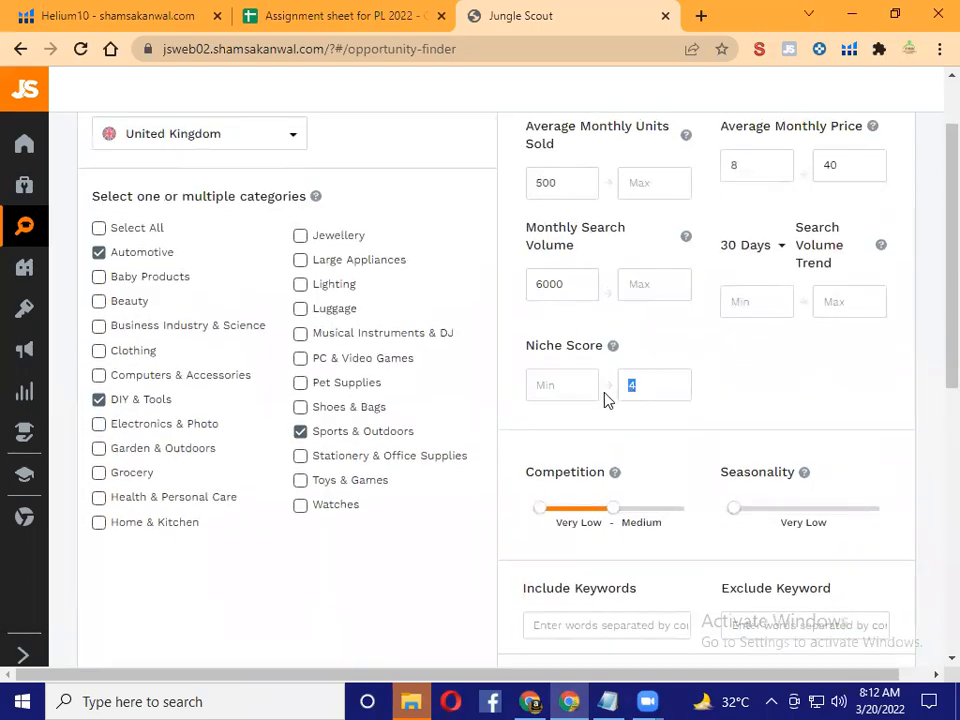
{"action": "key", "text": "BackSpace"}
{"action": "left_click_drag", "start_coordinate": [546, 182], "coordinate": [514, 188]}
{"action": "key", "text": "BackSpace"}
Widen seasonality to Very Low through Low and rerun the niche search
{"action": "scroll", "coordinate": [795, 372], "scroll_direction": "down", "scroll_amount": 2}
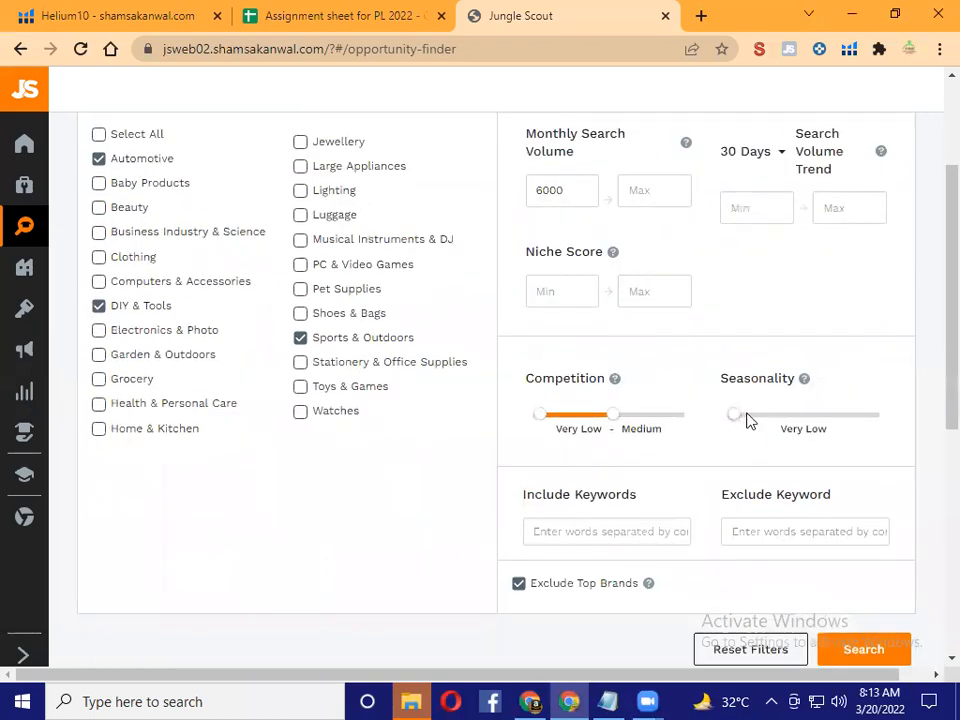
{"action": "left_click_drag", "start_coordinate": [738, 418], "coordinate": [774, 422]}
{"action": "scroll", "coordinate": [860, 445], "scroll_direction": "down", "scroll_amount": 2}
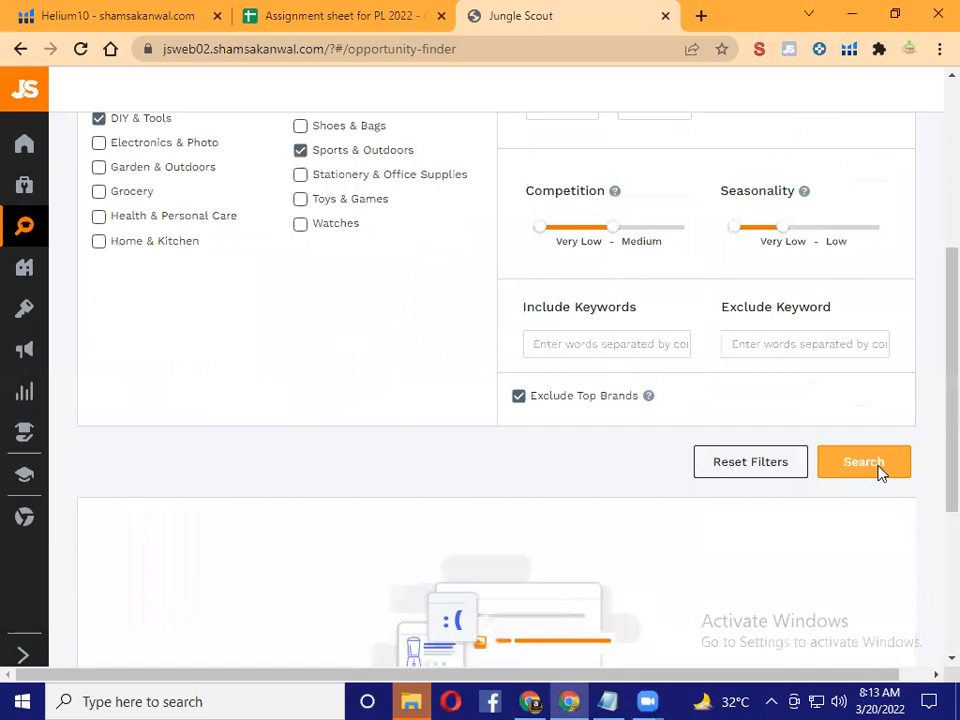
{"action": "left_click", "coordinate": [877, 467]}
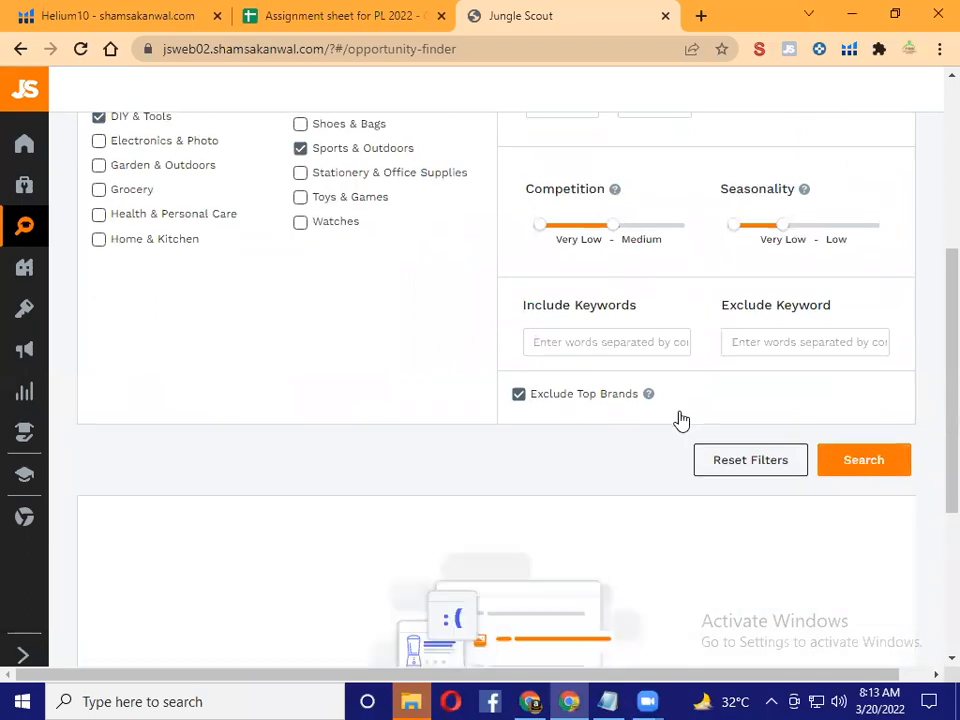
{"action": "scroll", "coordinate": [681, 419], "scroll_direction": "down", "scroll_amount": 3}
{"action": "scroll", "coordinate": [529, 424], "scroll_direction": "up", "scroll_amount": 5}
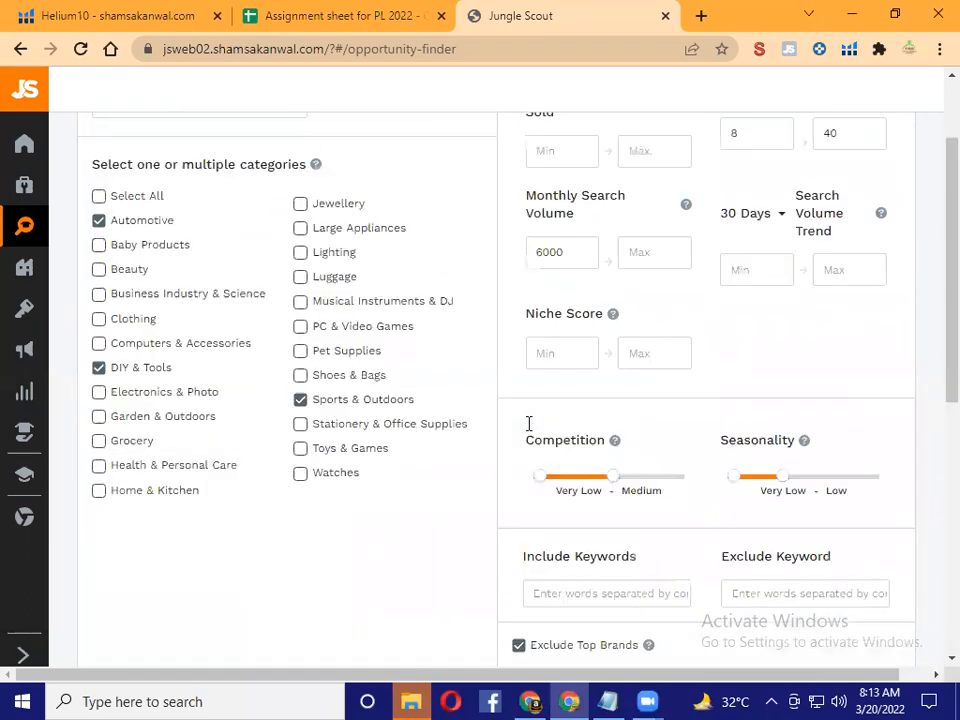
Add the Home & Kitchen category to the selected categories and run the niche search again
{"action": "scroll", "coordinate": [529, 426], "scroll_direction": "up", "scroll_amount": 2}
{"action": "scroll", "coordinate": [529, 426], "scroll_direction": "down", "scroll_amount": 3}
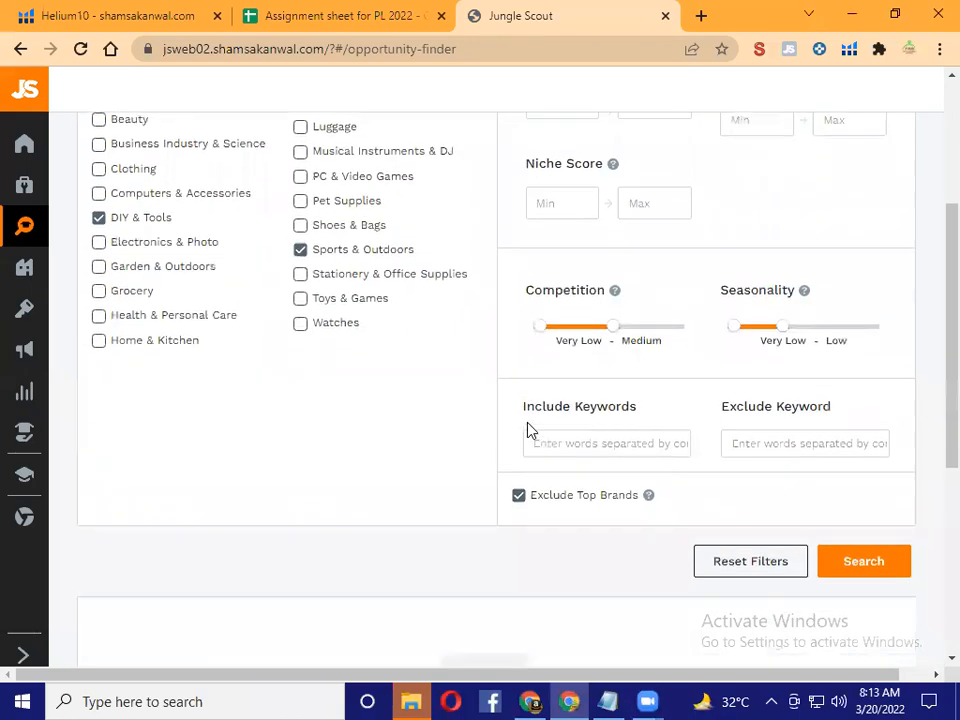
{"action": "scroll", "coordinate": [529, 431], "scroll_direction": "up", "scroll_amount": 2}
{"action": "scroll", "coordinate": [679, 381], "scroll_direction": "down", "scroll_amount": 3}
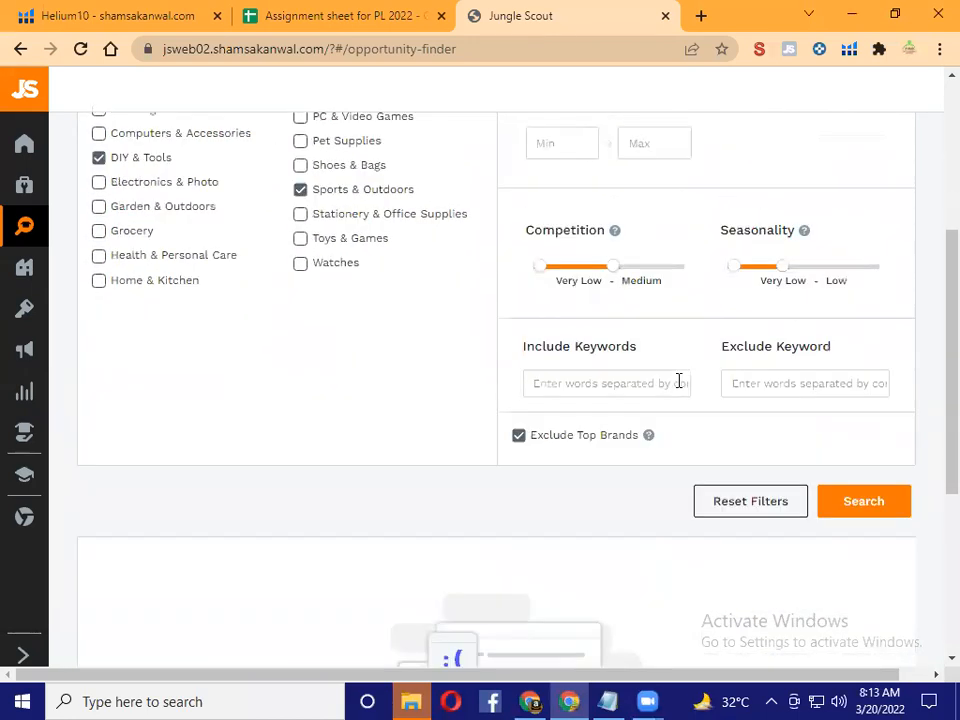
{"action": "scroll", "coordinate": [578, 437], "scroll_direction": "up", "scroll_amount": 4}
{"action": "scroll", "coordinate": [575, 437], "scroll_direction": "down", "scroll_amount": 3}
{"action": "scroll", "coordinate": [578, 437], "scroll_direction": "up", "scroll_amount": 2}
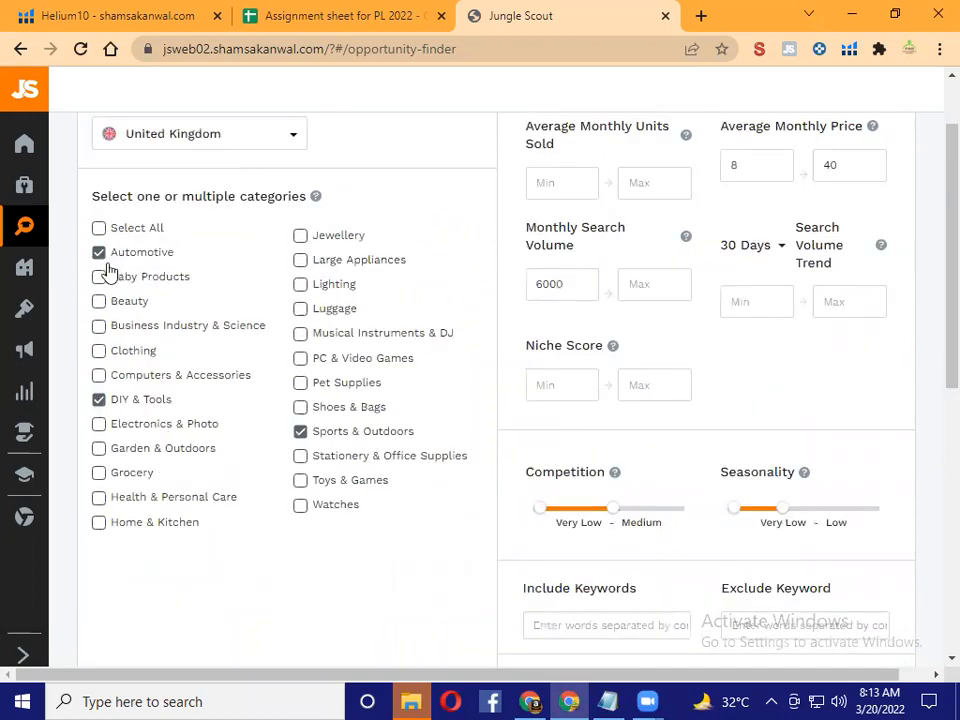
{"action": "left_click", "coordinate": [99, 523]}
{"action": "scroll", "coordinate": [825, 385], "scroll_direction": "up", "scroll_amount": 1}
{"action": "scroll", "coordinate": [888, 480], "scroll_direction": "down", "scroll_amount": 5}
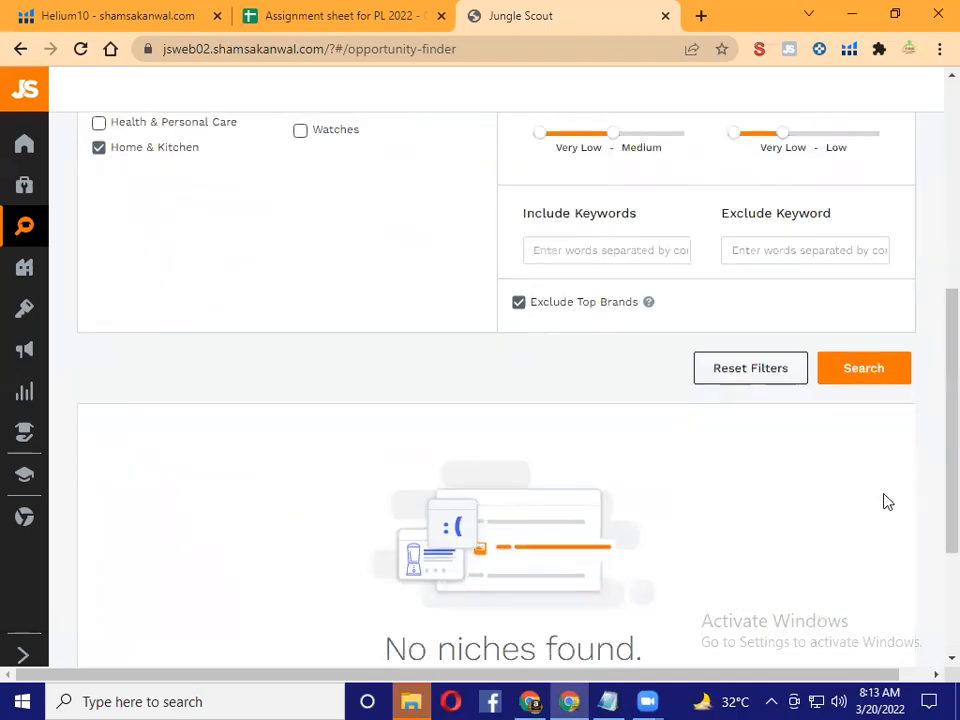
{"action": "left_click", "coordinate": [866, 370]}
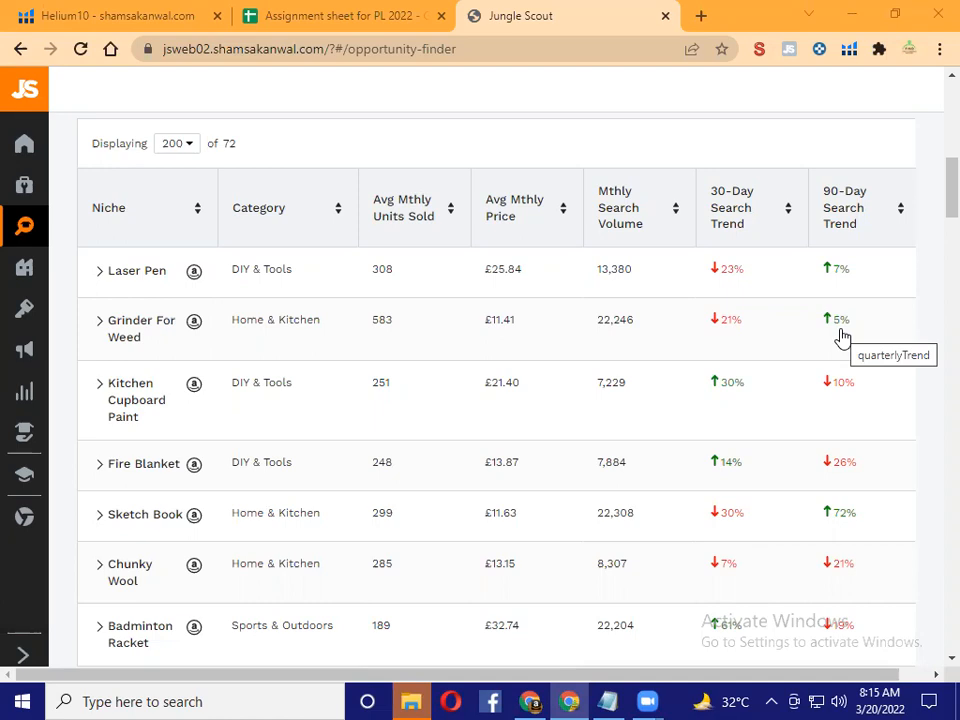
Open the Amazon UK search for the Grinder For Weed niche and look through its product listings and their sales data
{"action": "left_click", "coordinate": [194, 326]}
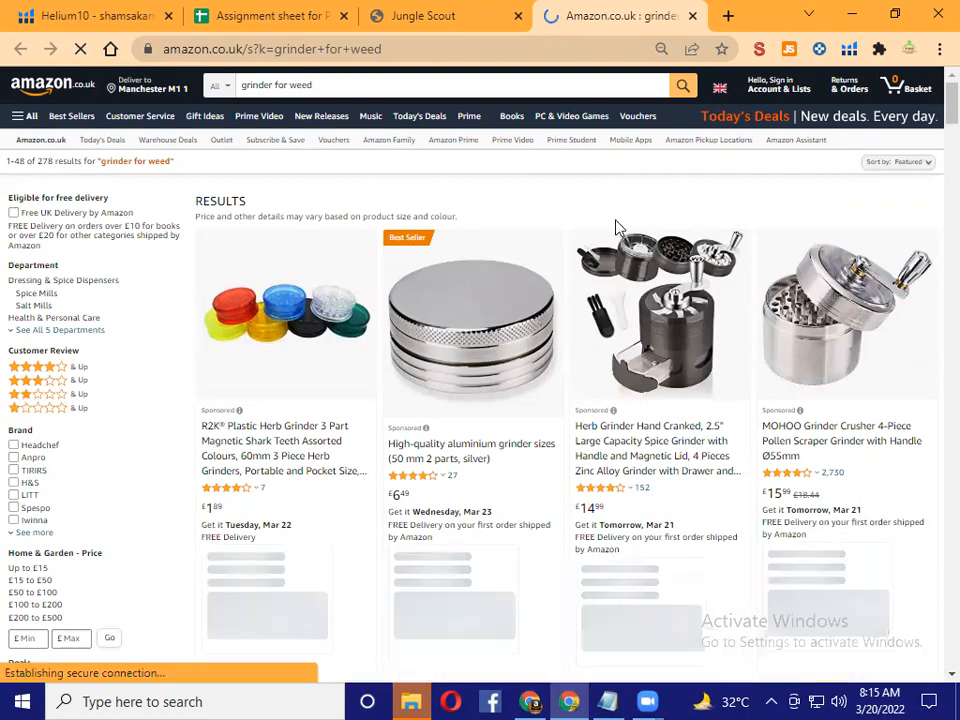
{"action": "scroll", "coordinate": [617, 228], "scroll_direction": "down", "scroll_amount": 15}
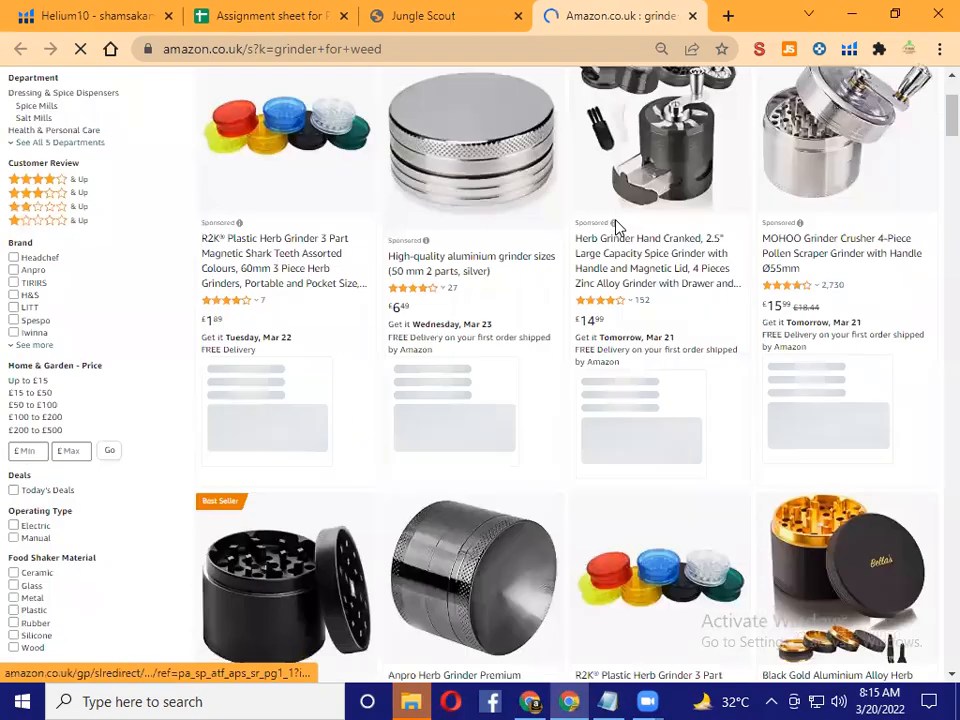
{"action": "scroll", "coordinate": [617, 228], "scroll_direction": "down", "scroll_amount": 8}
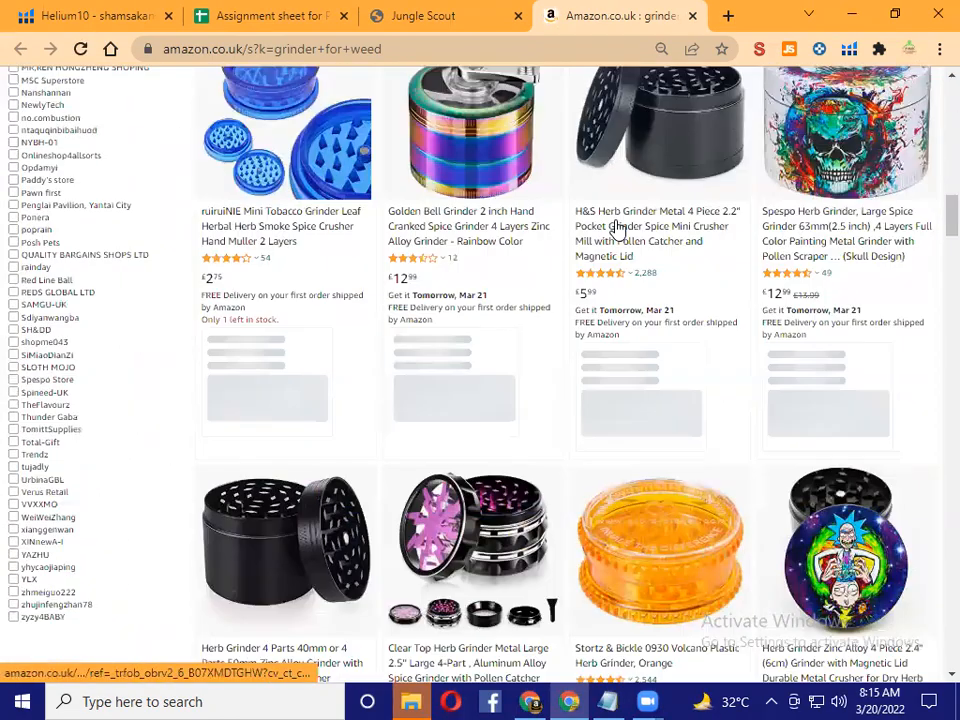
{"action": "scroll", "coordinate": [617, 228], "scroll_direction": "down", "scroll_amount": 8}
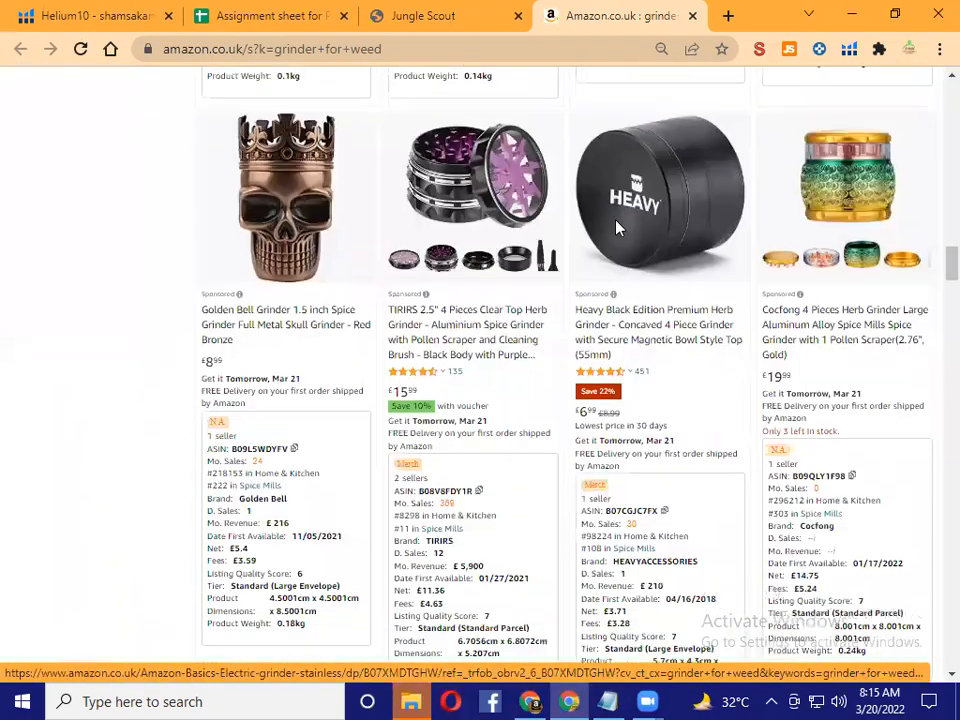
{"action": "scroll", "coordinate": [594, 347], "scroll_direction": "down", "scroll_amount": 15}
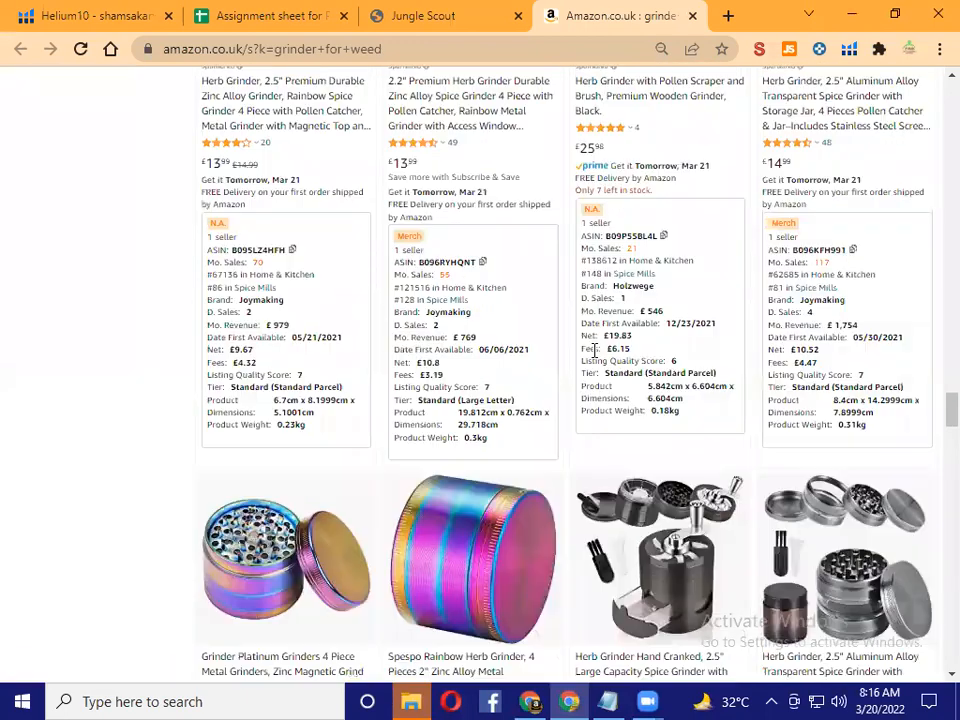
{"action": "mouse_move", "coordinate": [594, 350]}
{"action": "scroll", "coordinate": [594, 350], "scroll_direction": "down", "scroll_amount": 15}
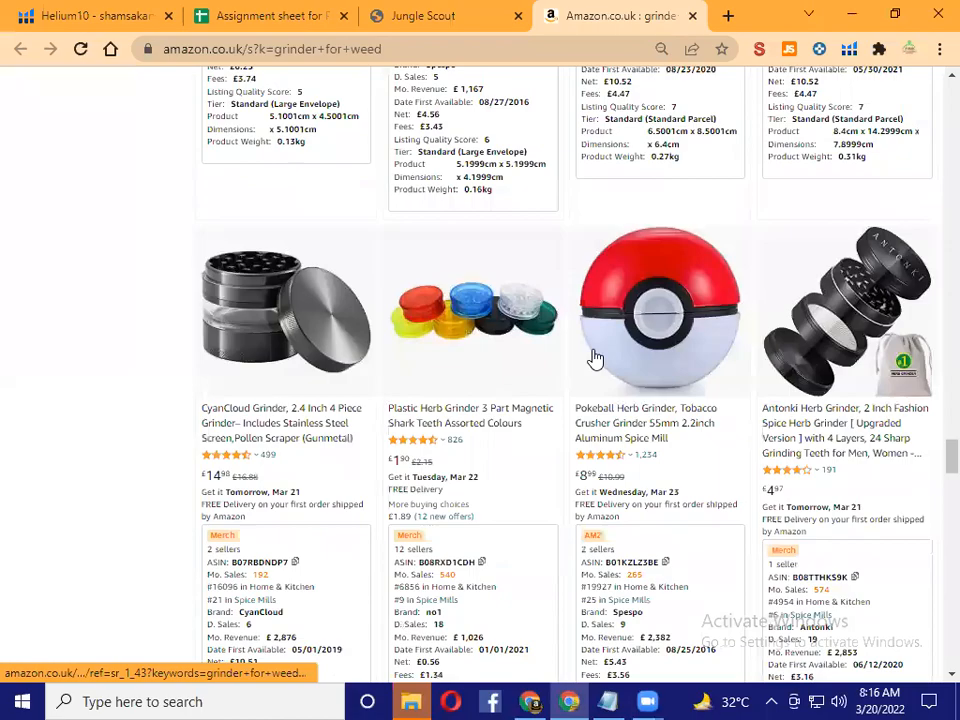
{"action": "scroll", "coordinate": [594, 357], "scroll_direction": "down", "scroll_amount": 12}
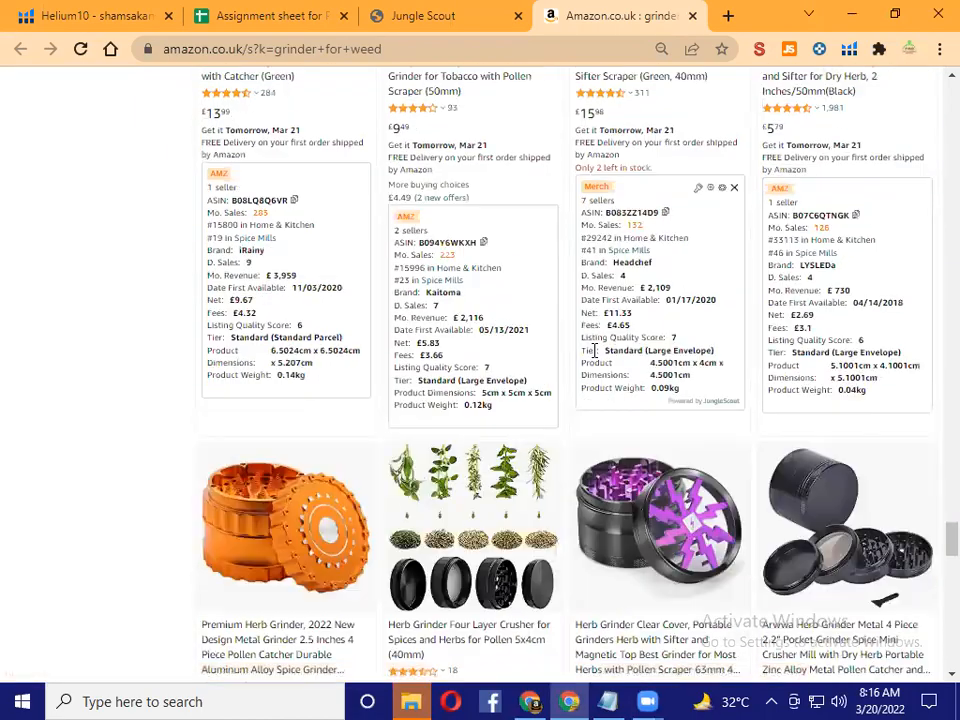
{"action": "scroll", "coordinate": [594, 352], "scroll_direction": "down", "scroll_amount": 5}
{"action": "scroll", "coordinate": [594, 352], "scroll_direction": "down", "scroll_amount": 20}
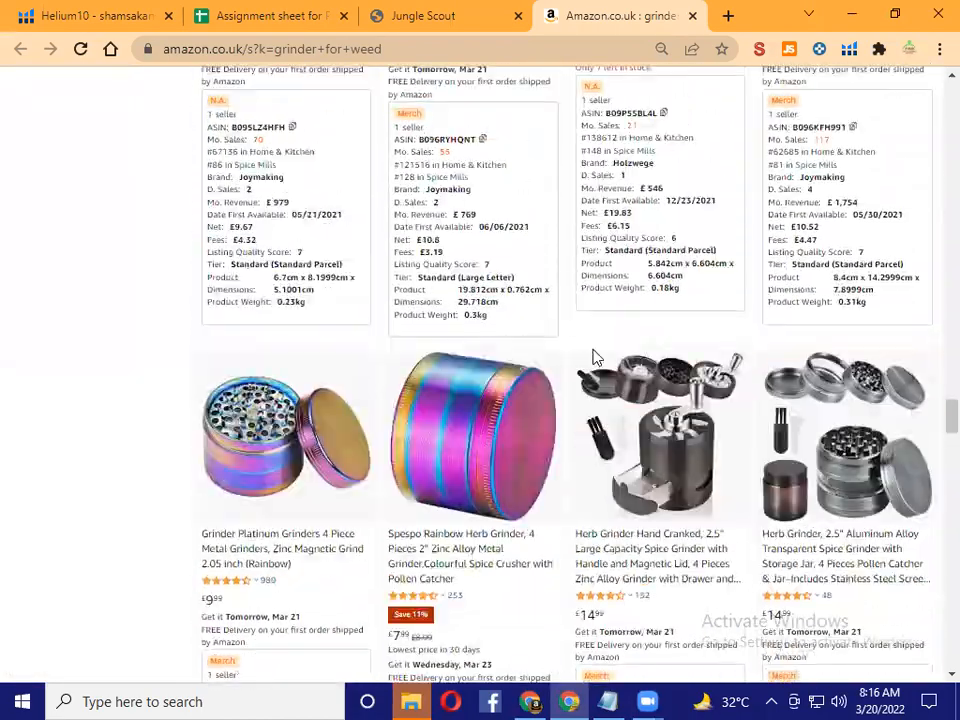
{"action": "scroll", "coordinate": [594, 355], "scroll_direction": "down", "scroll_amount": 7}
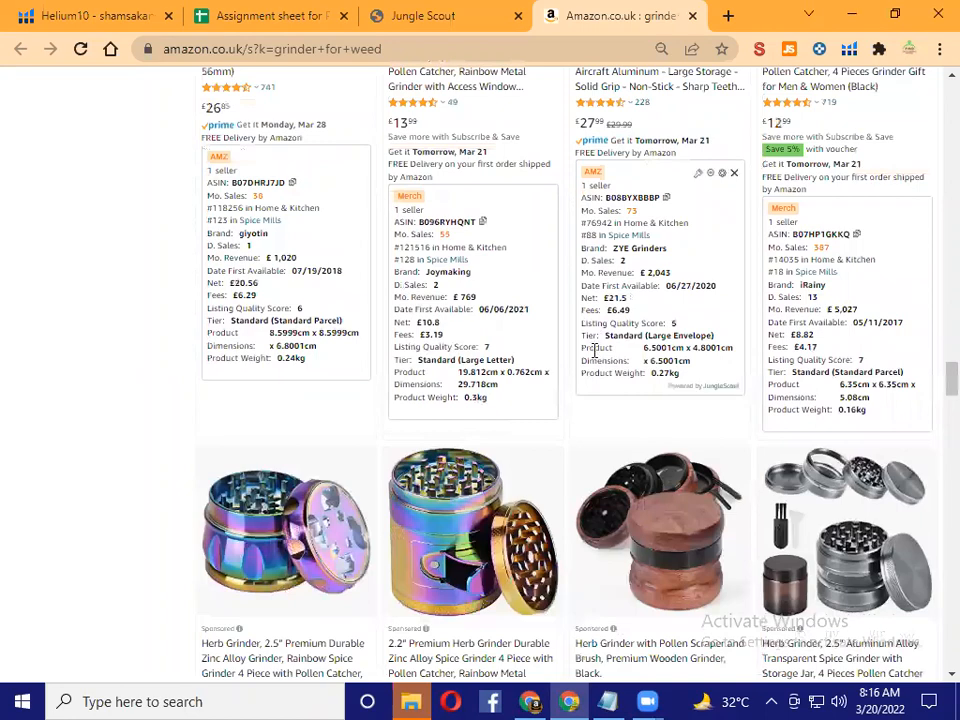
{"action": "scroll", "coordinate": [594, 350], "scroll_direction": "up", "scroll_amount": 15}
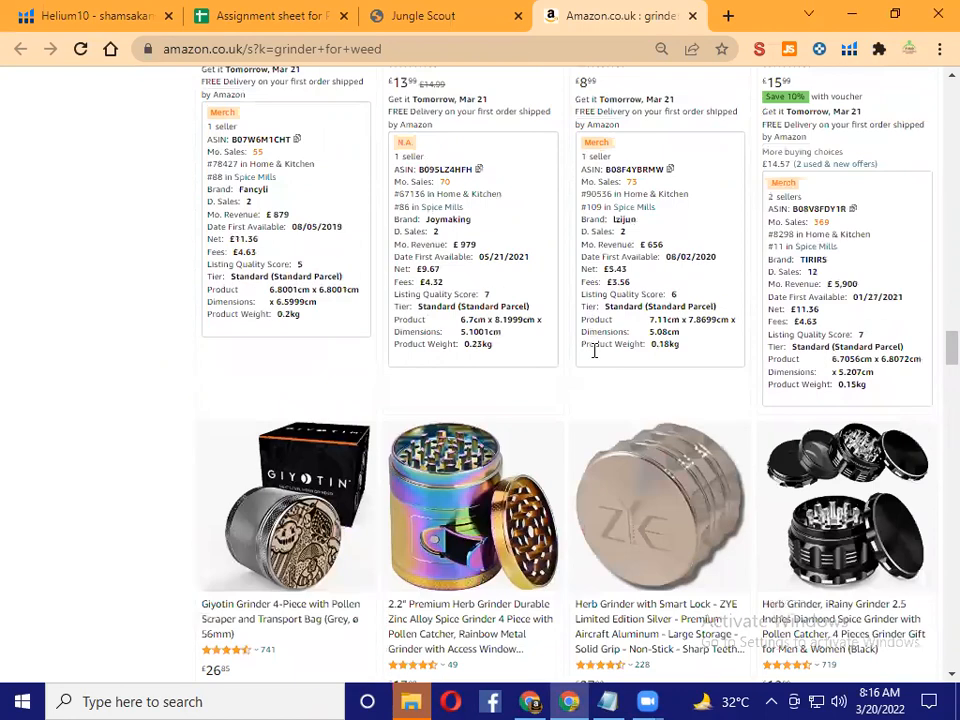
{"action": "scroll", "coordinate": [594, 352], "scroll_direction": "down", "scroll_amount": 20}
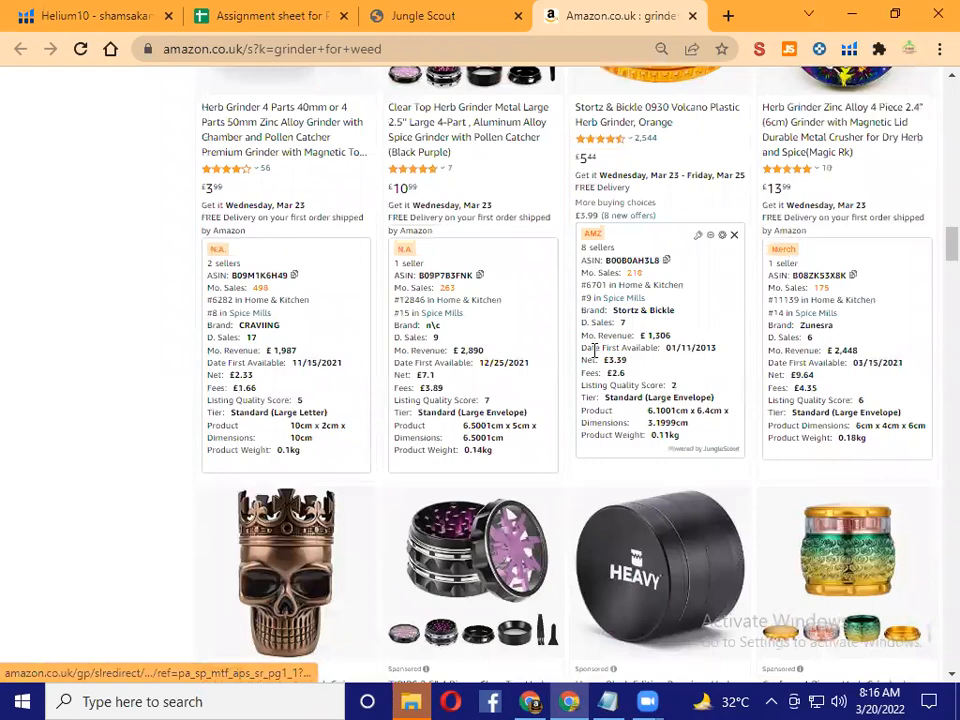
{"action": "scroll", "coordinate": [594, 358], "scroll_direction": "up", "scroll_amount": 20}
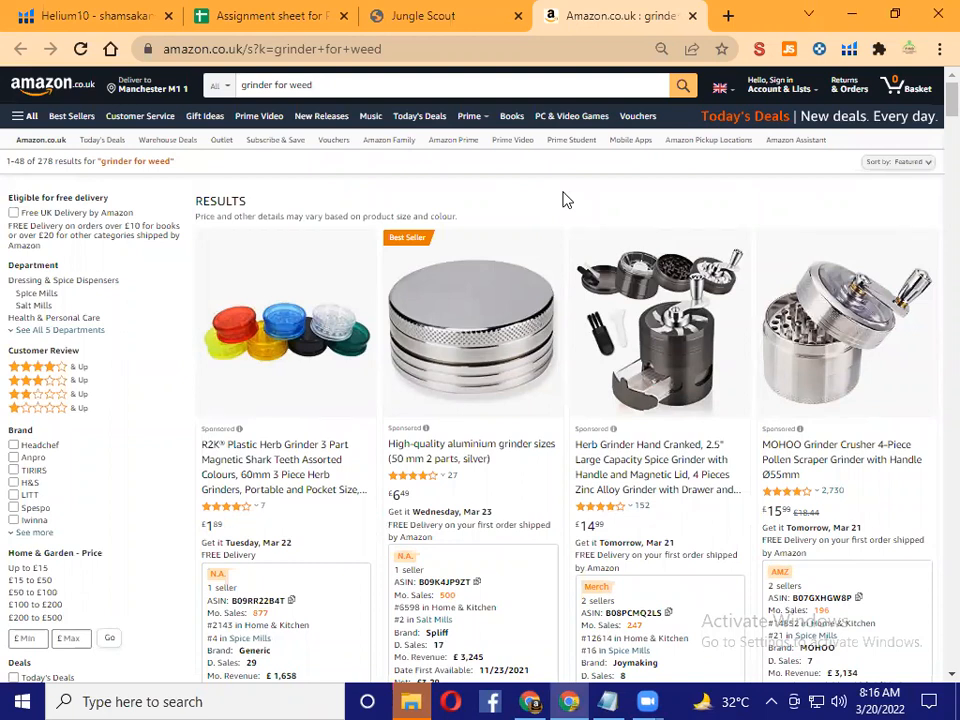
Examine the monthly sales, revenue and first-available dates of the first row of sponsored grinder listings
{"action": "scroll", "coordinate": [565, 200], "scroll_direction": "down", "scroll_amount": 3}
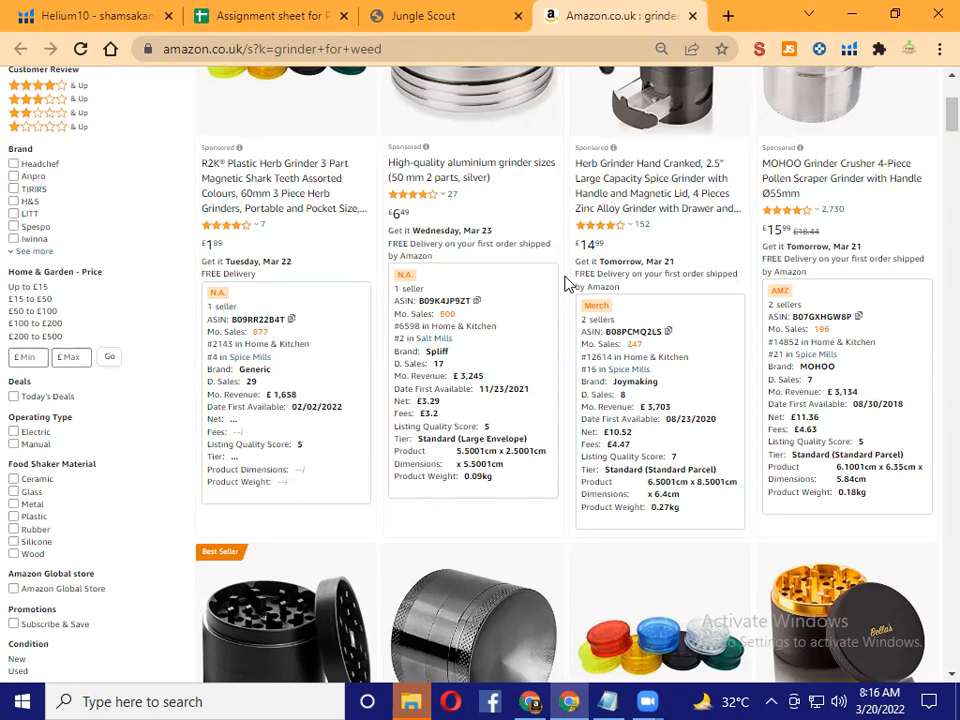
{"action": "scroll", "coordinate": [565, 285], "scroll_direction": "up", "scroll_amount": 3}
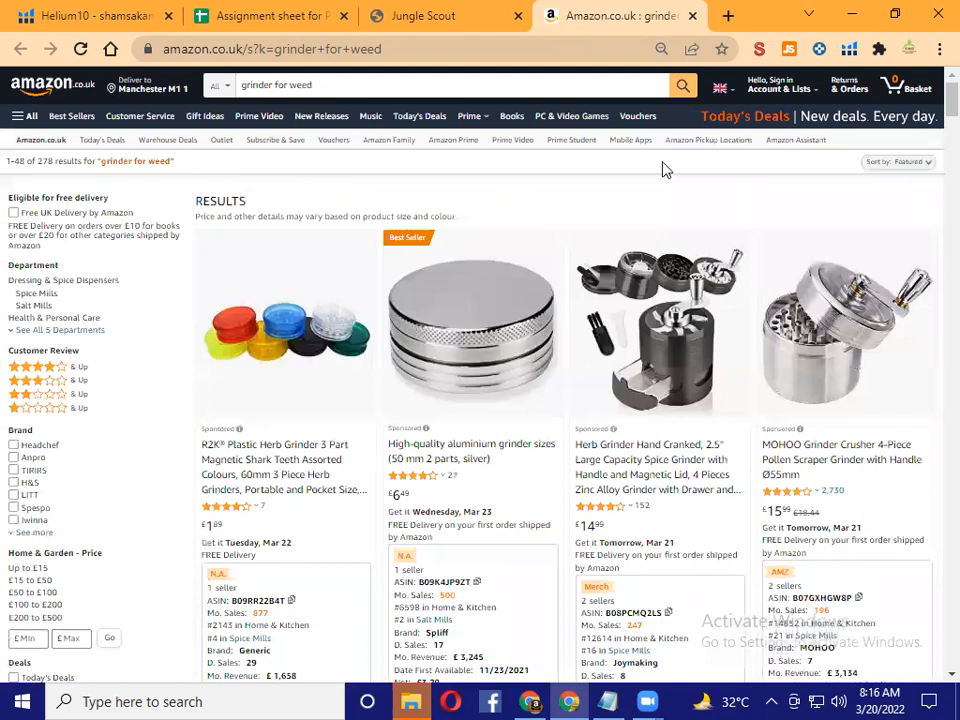
{"action": "left_click", "coordinate": [792, 52]}
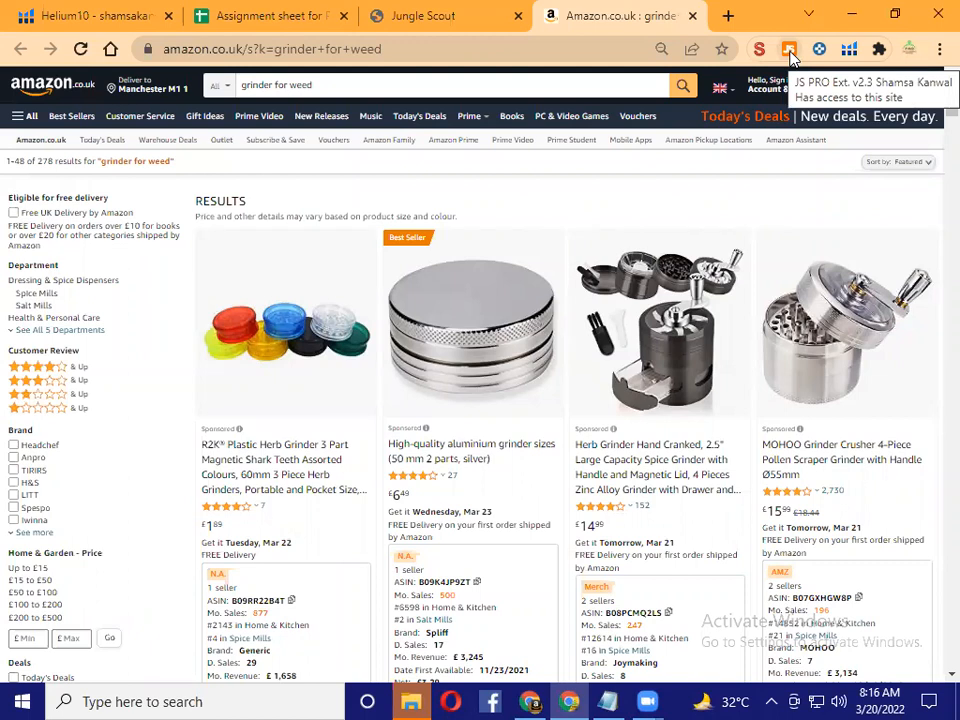
{"action": "scroll", "coordinate": [673, 279], "scroll_direction": "down", "scroll_amount": 3}
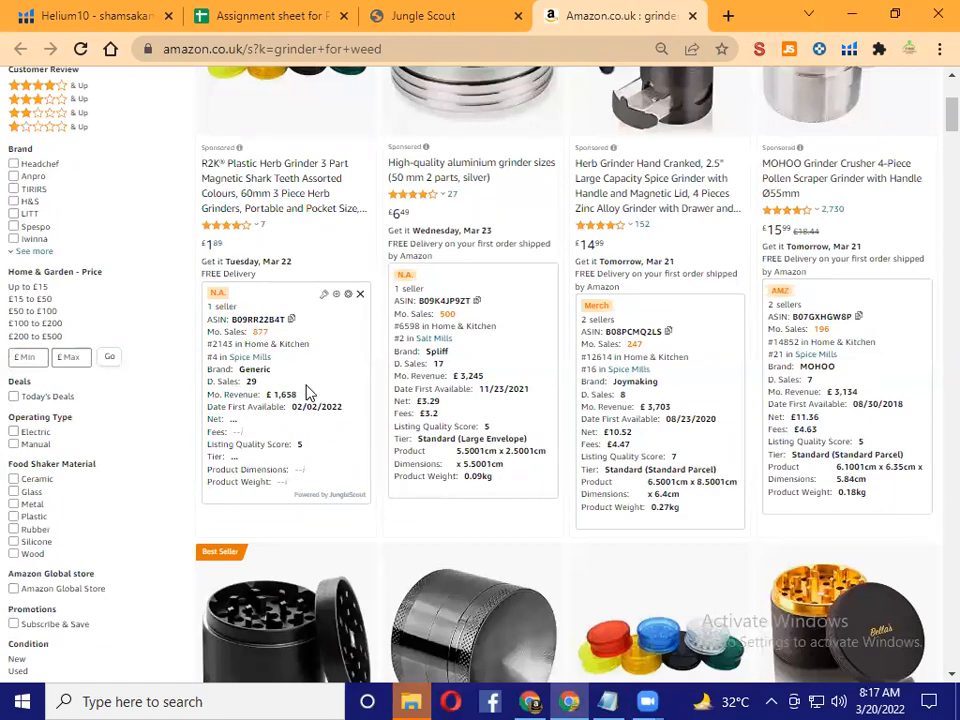
{"action": "scroll", "coordinate": [300, 385], "scroll_direction": "up", "scroll_amount": 3}
{"action": "scroll", "coordinate": [288, 367], "scroll_direction": "down", "scroll_amount": 5}
{"action": "scroll", "coordinate": [421, 232], "scroll_direction": "up", "scroll_amount": 2}
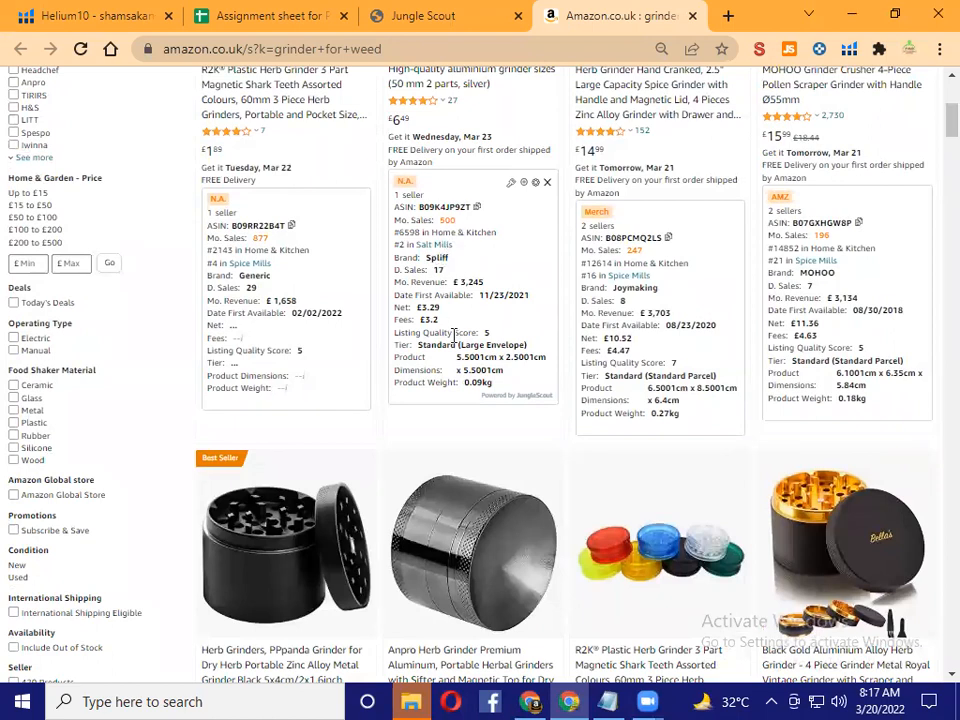
{"action": "scroll", "coordinate": [540, 379], "scroll_direction": "up", "scroll_amount": 4}
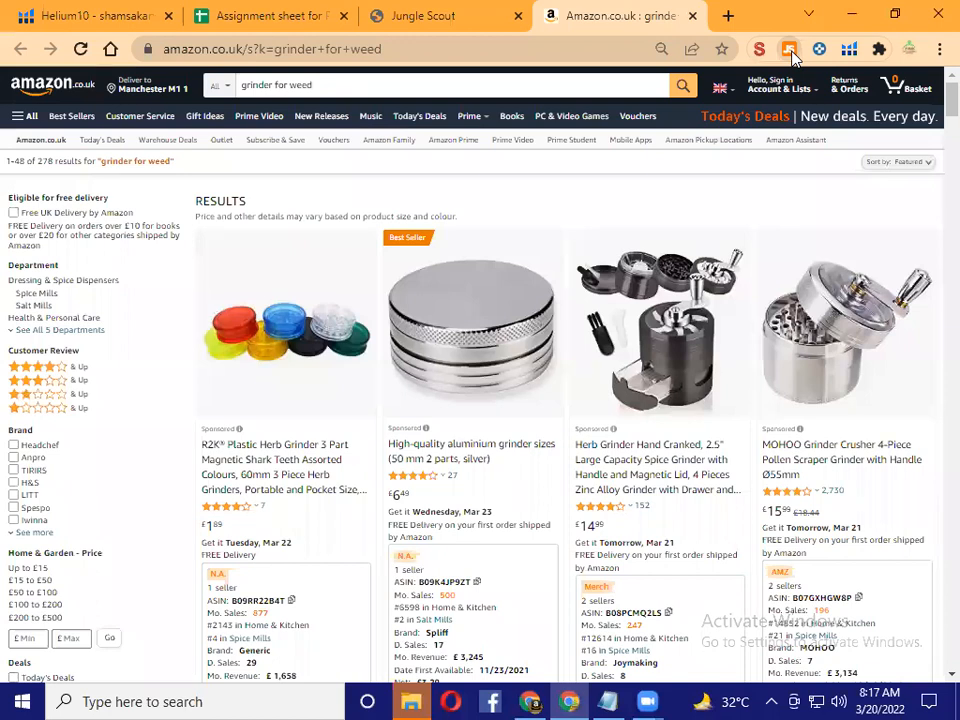
Open the Jungle Scout extension on the grinder results and enlarge its window to view more product rows and the further data columns
{"action": "left_click", "coordinate": [790, 50]}
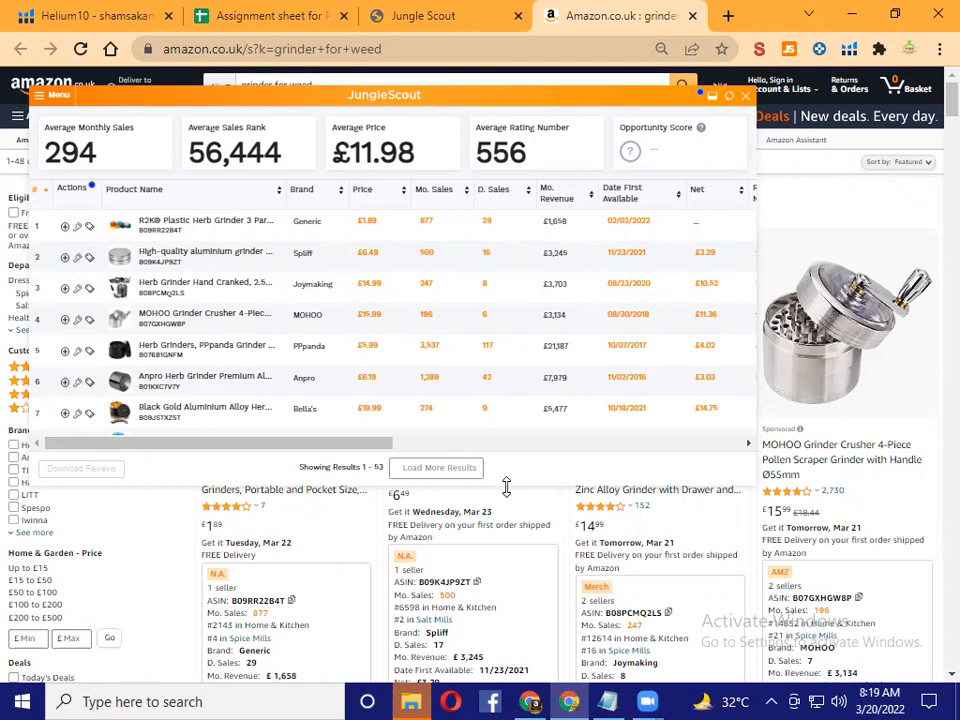
{"action": "left_click_drag", "start_coordinate": [508, 484], "coordinate": [507, 582]}
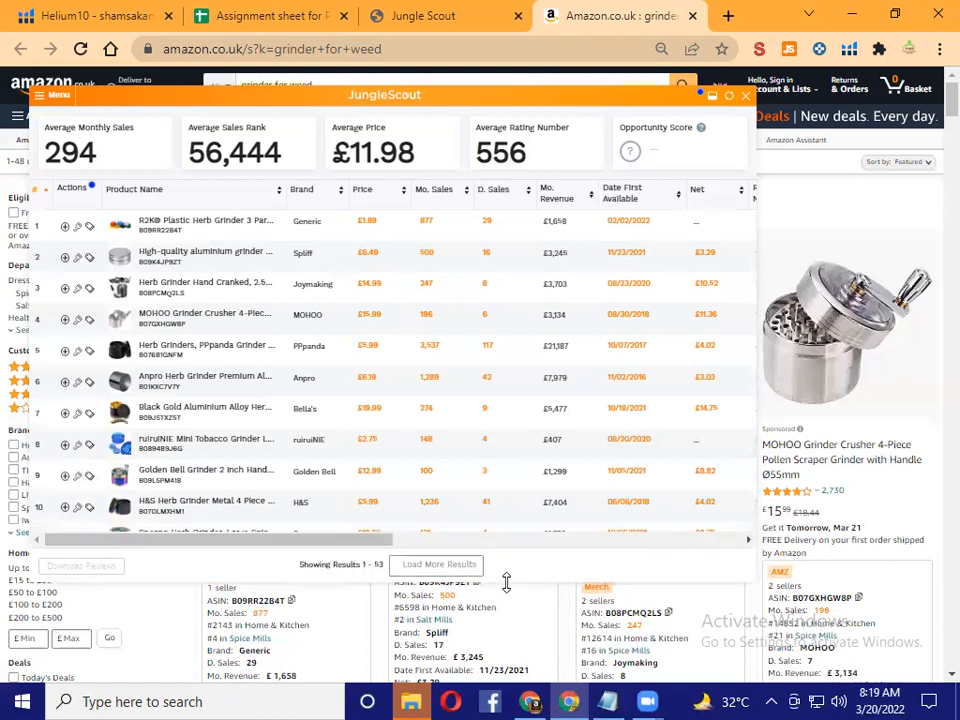
{"action": "mouse_move", "coordinate": [200, 226]}
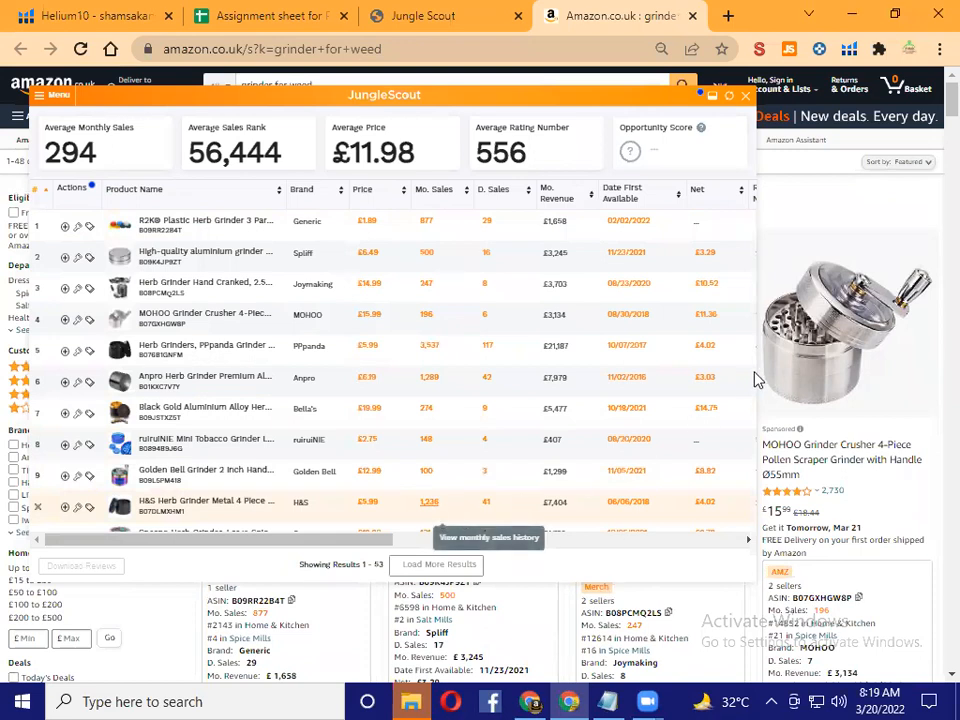
{"action": "left_click_drag", "start_coordinate": [757, 355], "coordinate": [808, 352]}
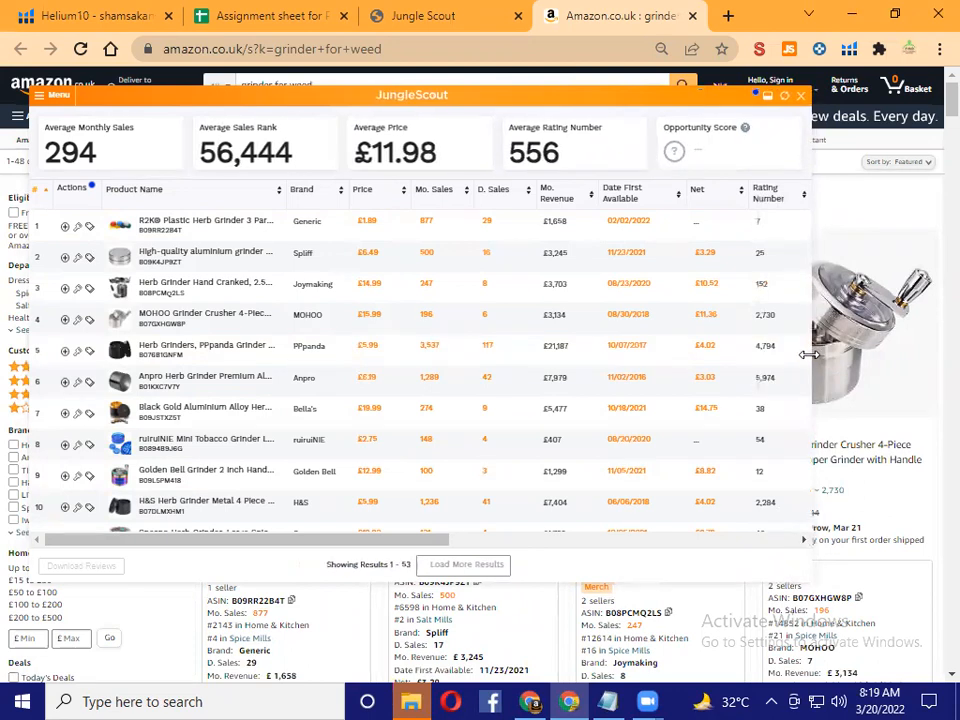
{"action": "left_click_drag", "start_coordinate": [430, 547], "coordinate": [180, 538]}
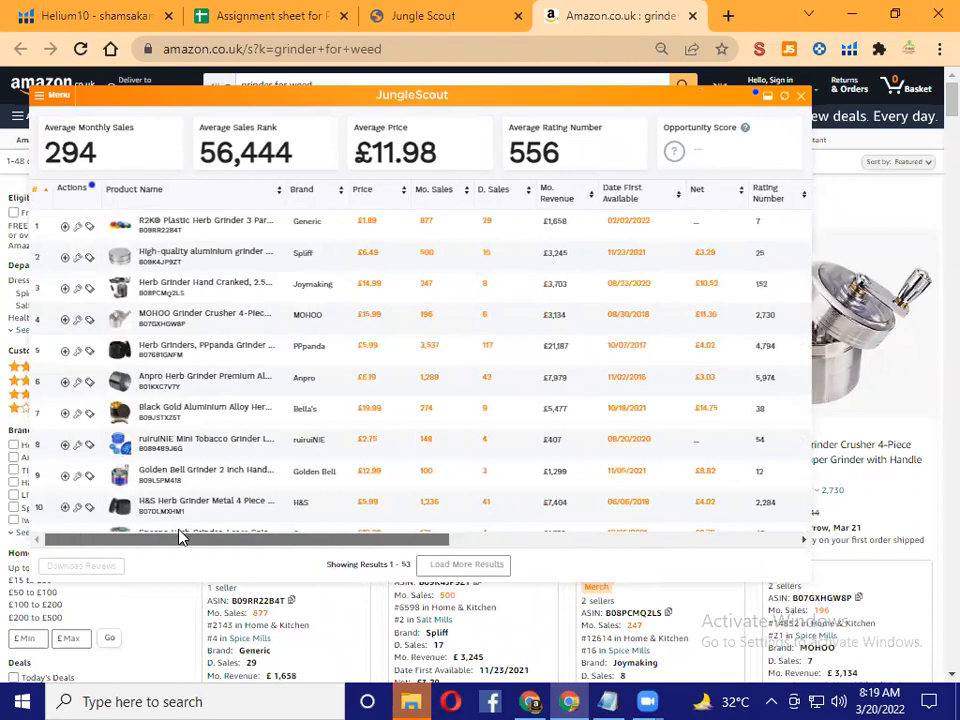
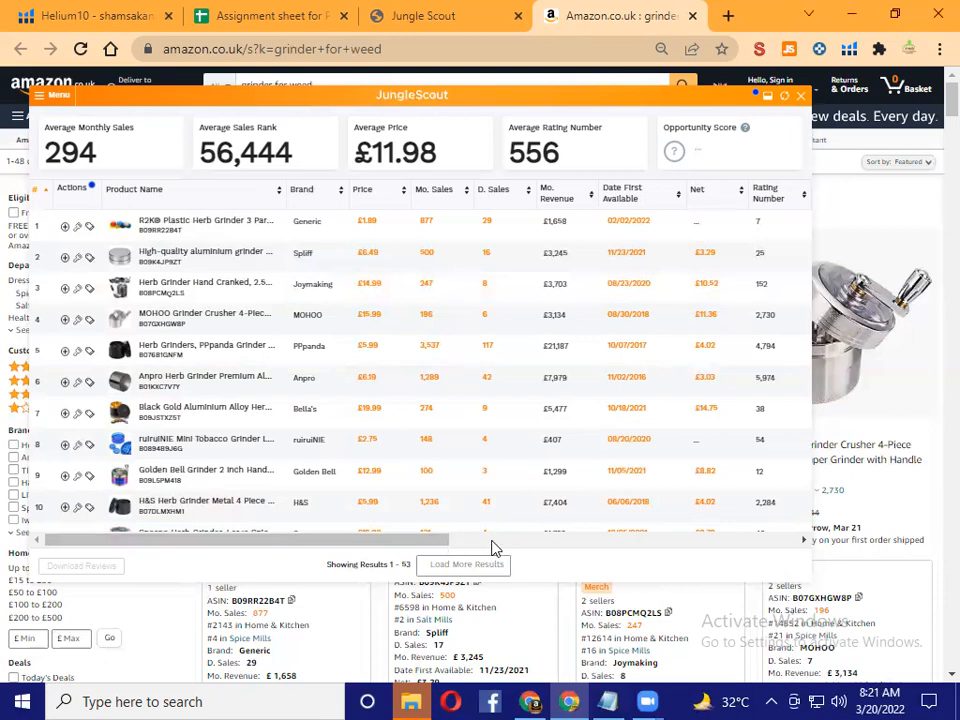
{"action": "mouse_move", "coordinate": [443, 542]}
{"action": "left_mouse_down"}
{"action": "mouse_move", "coordinate": [706, 542]}
{"action": "mouse_move", "coordinate": [467, 559]}
{"action": "mouse_move", "coordinate": [437, 525]}
{"action": "left_mouse_up"}
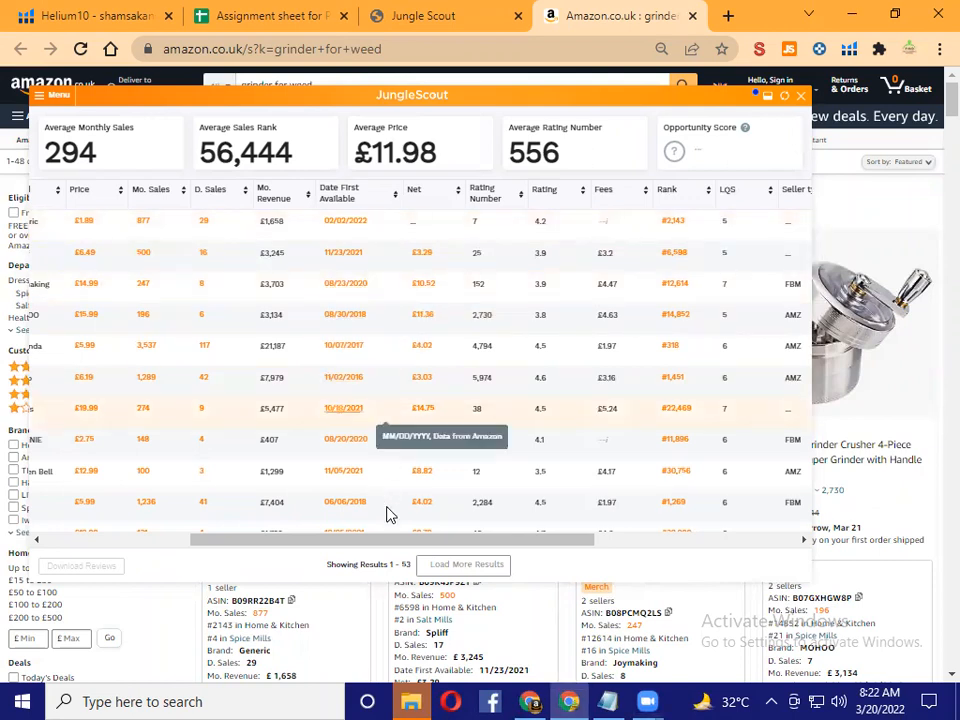
View the further data columns of the grinder products, and close the Jungle Scout extension and the grinder search results
{"action": "left_click_drag", "start_coordinate": [395, 545], "coordinate": [469, 542]}
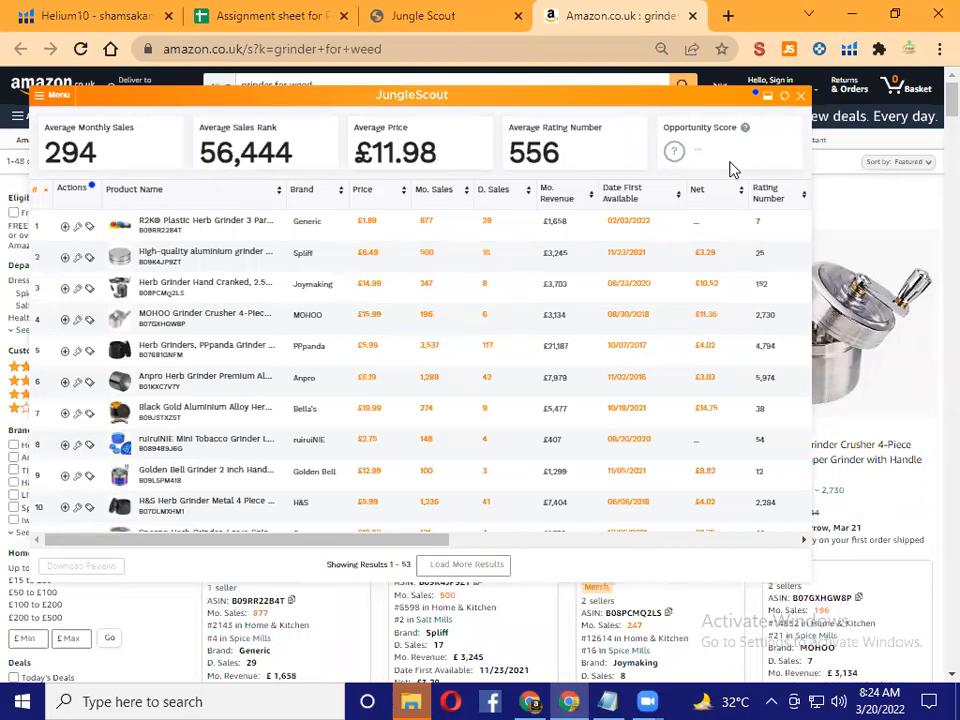
{"action": "left_click", "coordinate": [801, 97]}
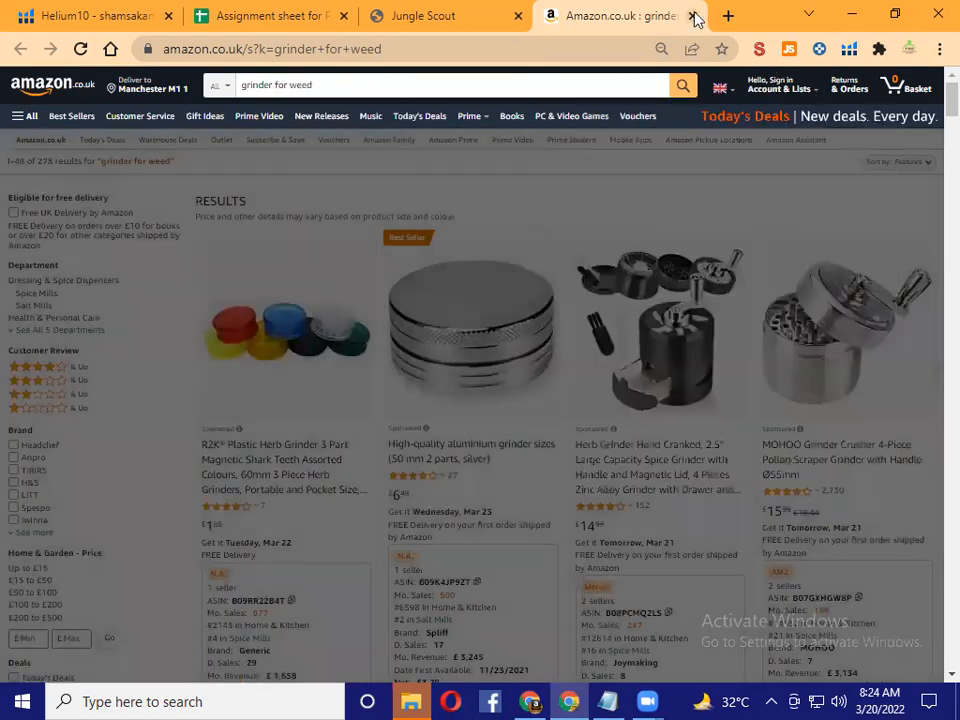
{"action": "left_click", "coordinate": [693, 16]}
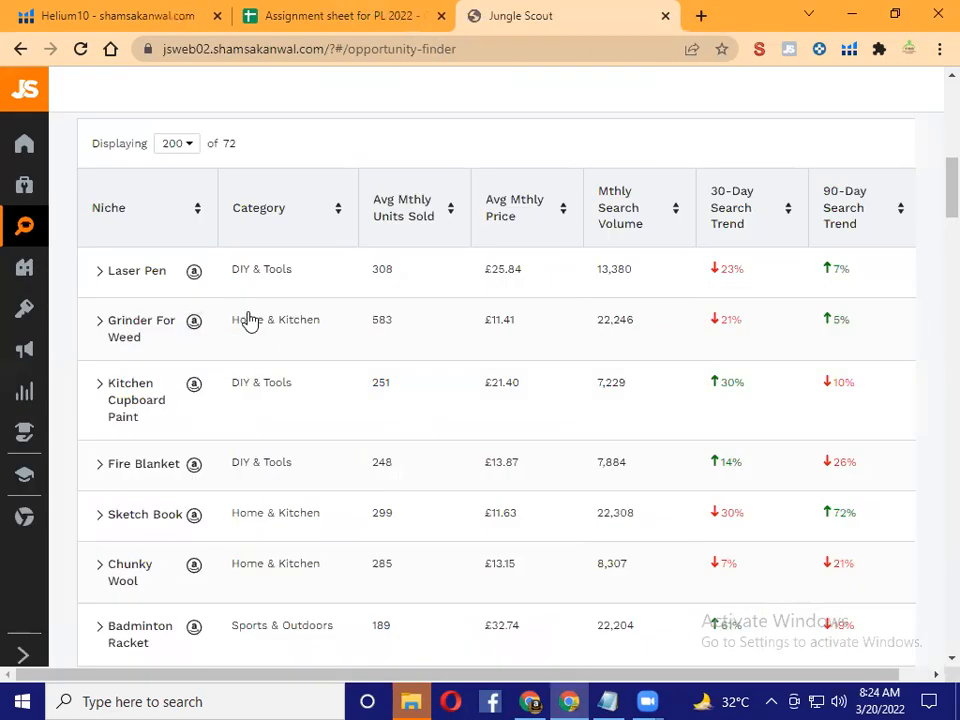
Open the Amazon UK search for the Kitchen Cupboard Paint niche and look through its result count and product listings
{"action": "left_click", "coordinate": [194, 386]}
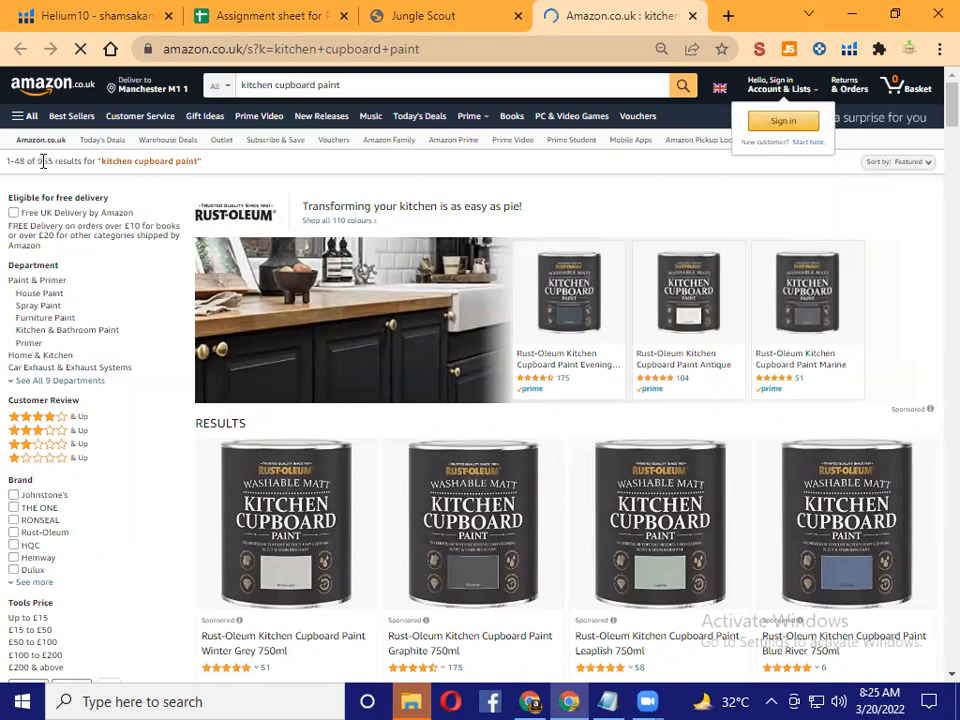
{"action": "left_click_drag", "start_coordinate": [35, 161], "coordinate": [57, 163]}
{"action": "scroll", "coordinate": [586, 294], "scroll_direction": "down", "scroll_amount": 3}
{"action": "scroll", "coordinate": [586, 294], "scroll_direction": "down", "scroll_amount": 7}
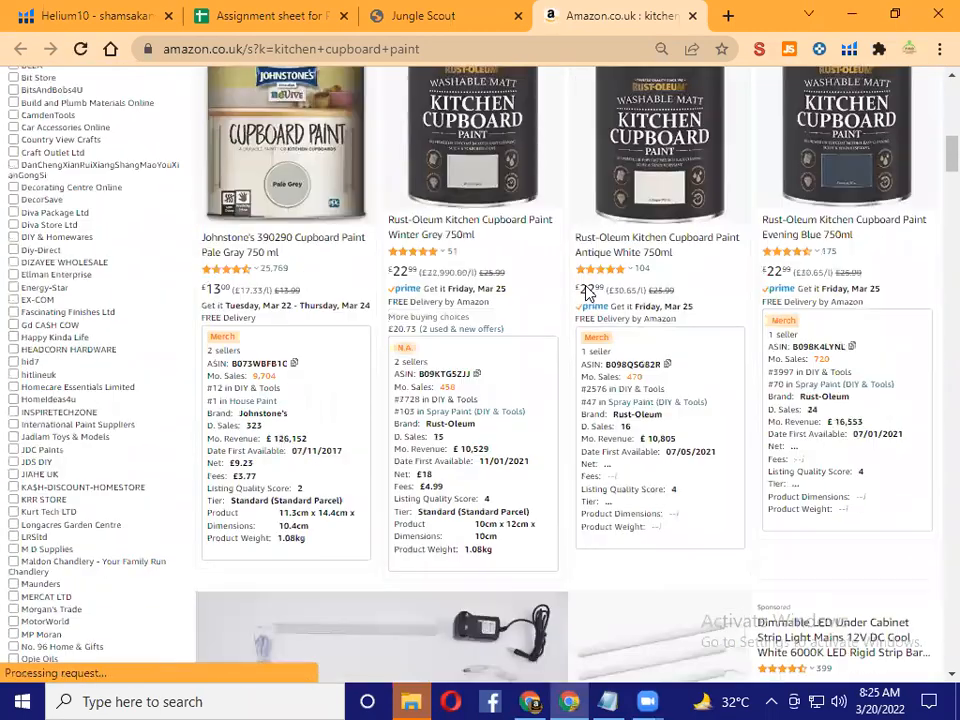
{"action": "scroll", "coordinate": [586, 294], "scroll_direction": "up", "scroll_amount": 10}
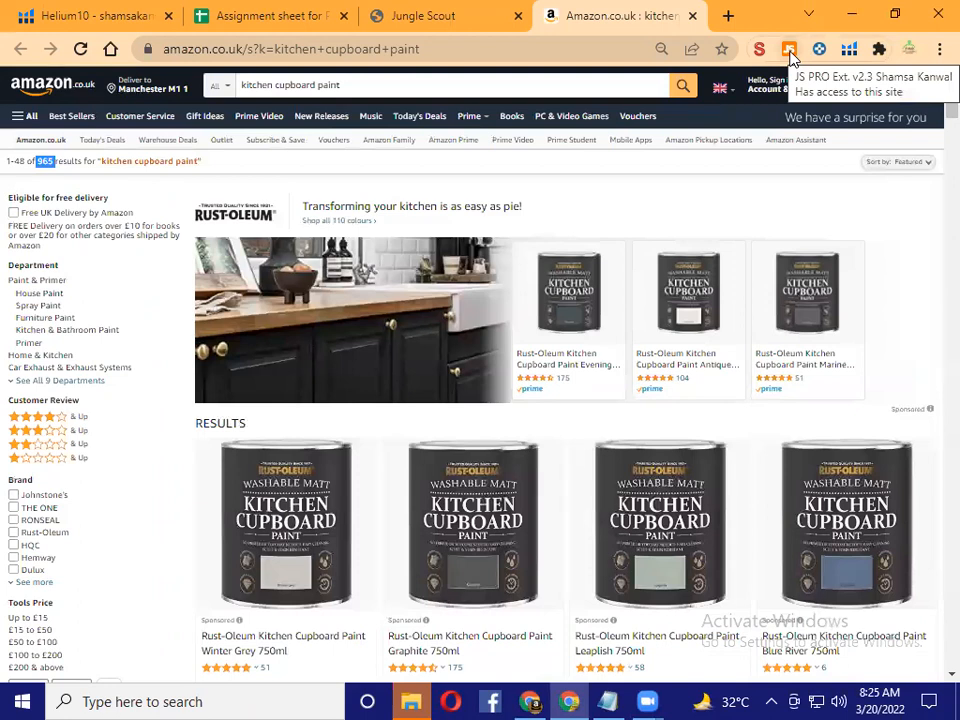
Examine the kitchen cupboard paint products' sales data in the Jungle Scout extension, and close the extension and the search results
{"action": "left_click", "coordinate": [789, 49]}
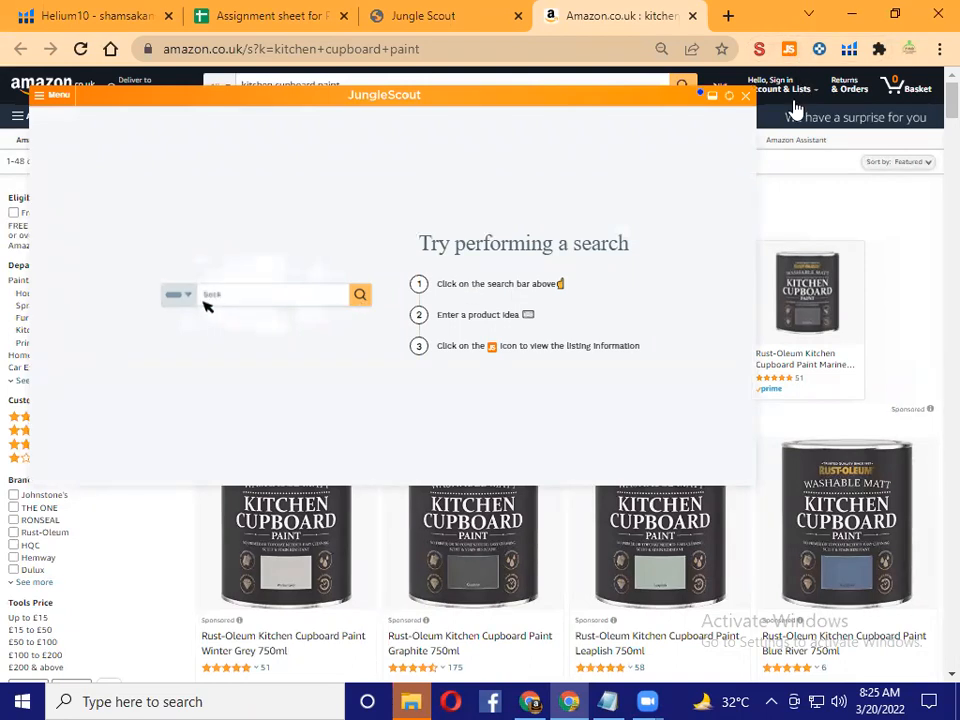
{"action": "mouse_move", "coordinate": [797, 110]}
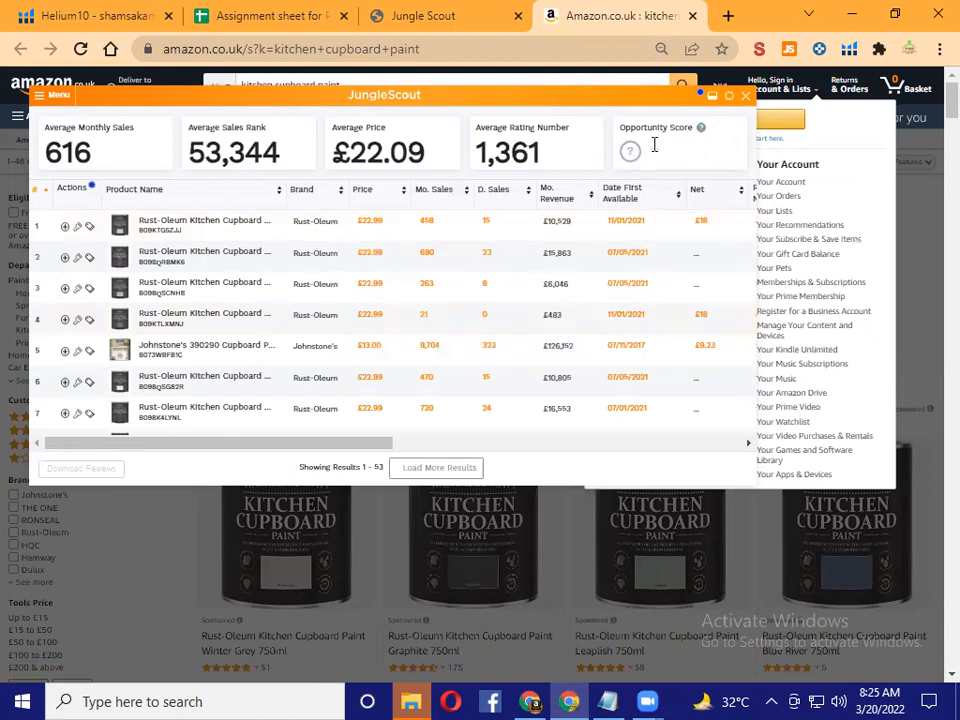
{"action": "scroll", "coordinate": [497, 286], "scroll_direction": "down", "scroll_amount": 3}
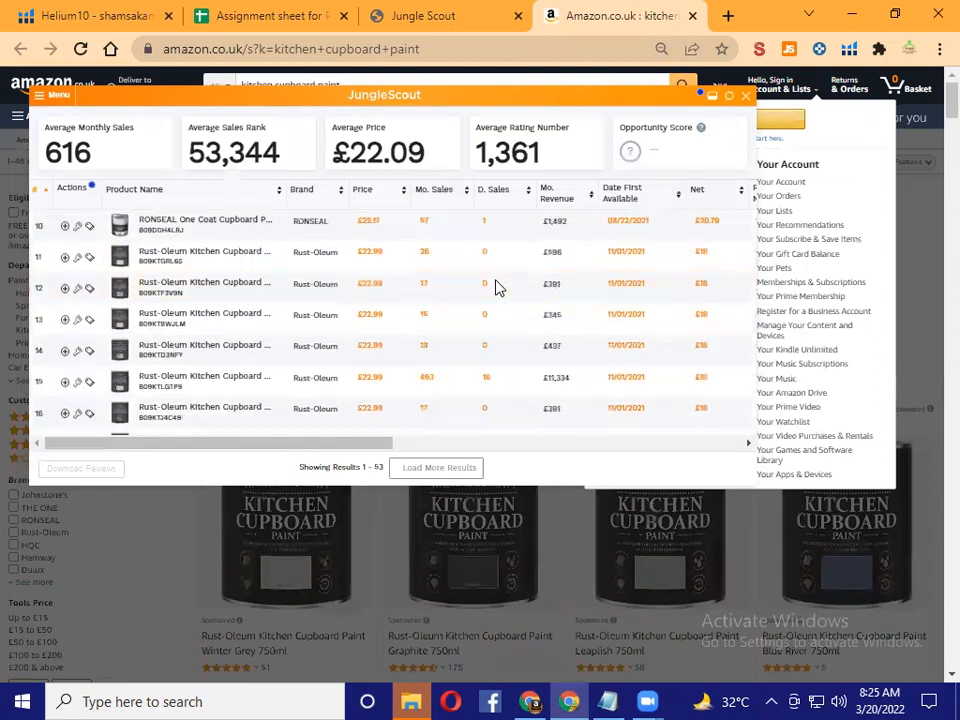
{"action": "scroll", "coordinate": [497, 286], "scroll_direction": "up", "scroll_amount": 3}
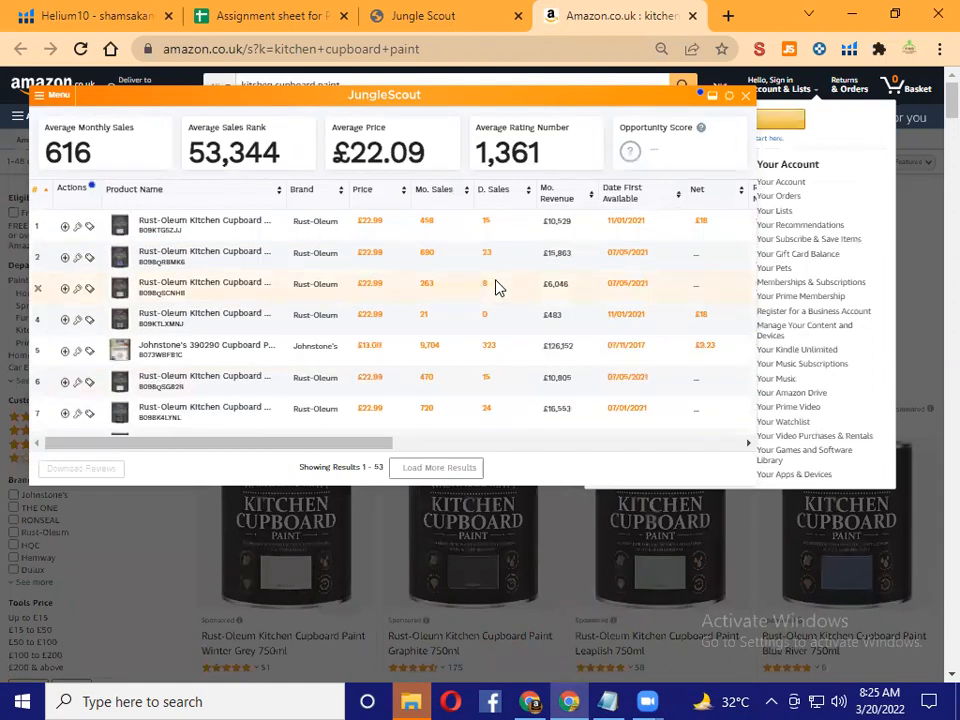
{"action": "left_click_drag", "start_coordinate": [398, 447], "coordinate": [183, 450]}
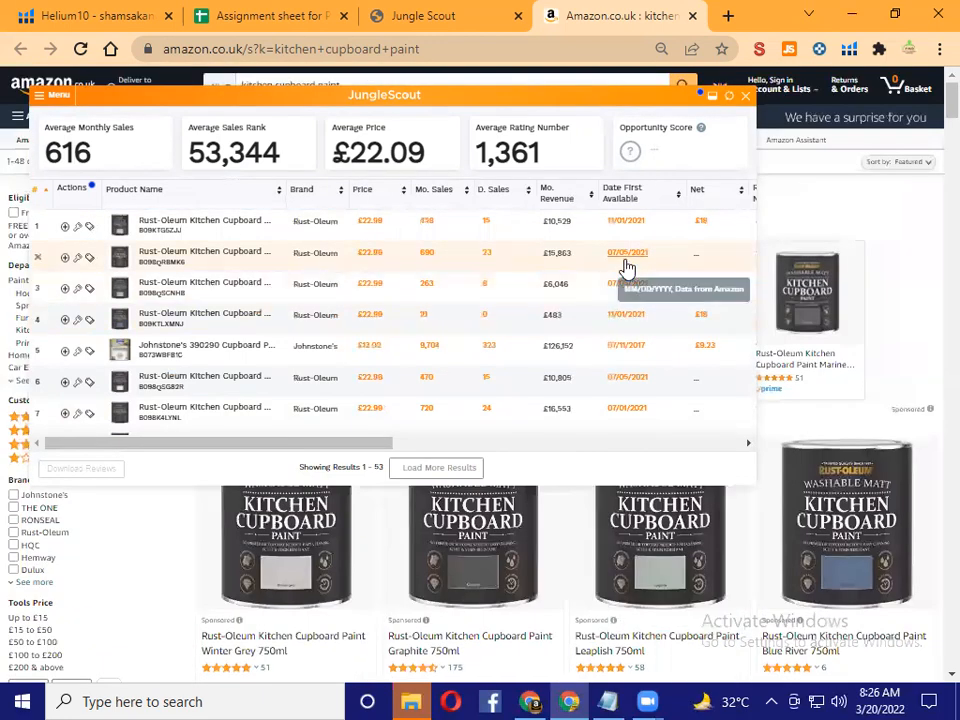
{"action": "left_click", "coordinate": [745, 97]}
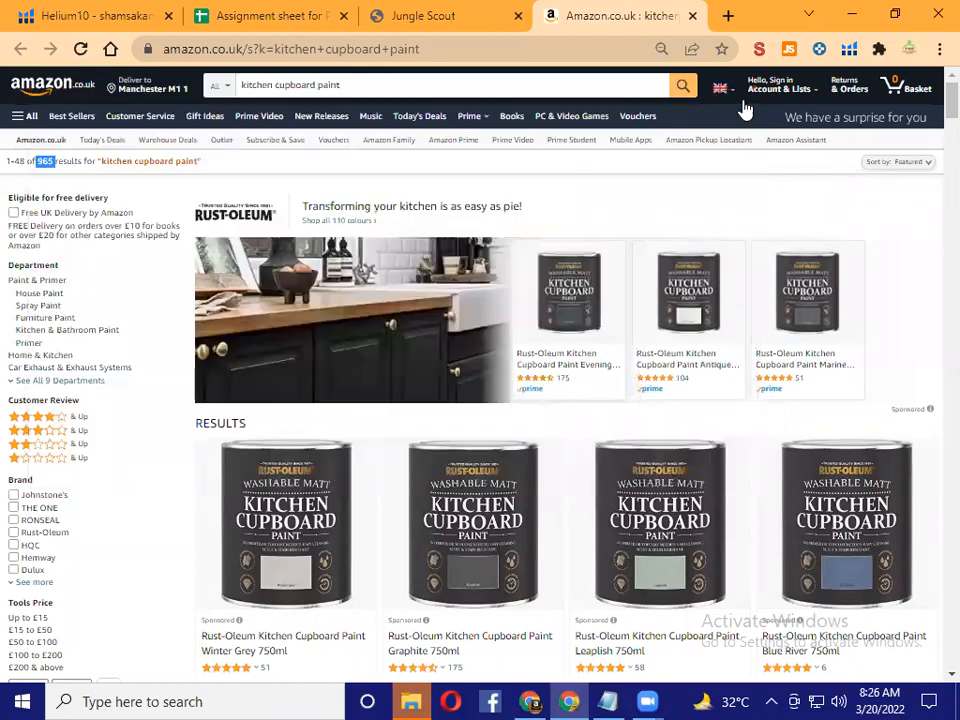
{"action": "left_click", "coordinate": [693, 17]}
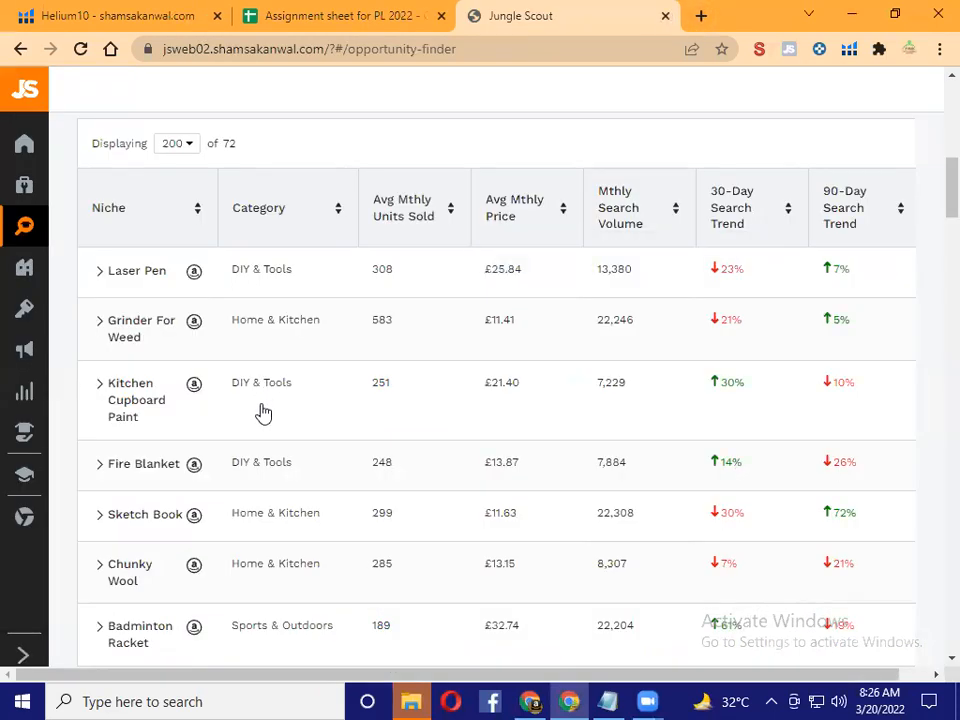
Open the Amazon UK search for the Sketch Book niche and return to the Opportunity Finder while it loads
{"action": "scroll", "coordinate": [262, 405], "scroll_direction": "down", "scroll_amount": 1}
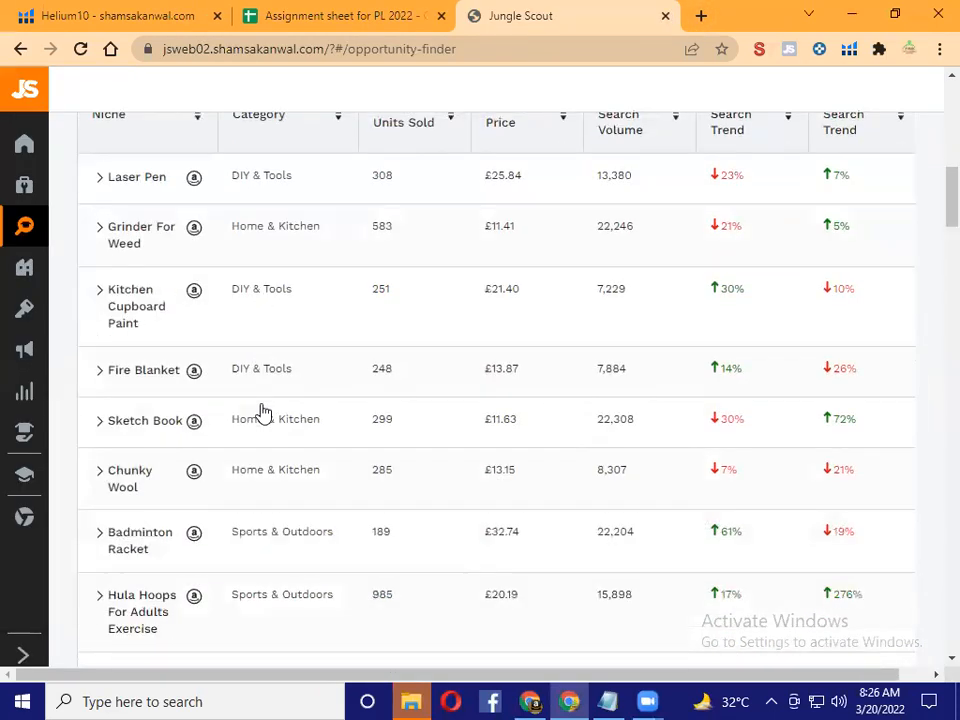
{"action": "left_click", "coordinate": [194, 421]}
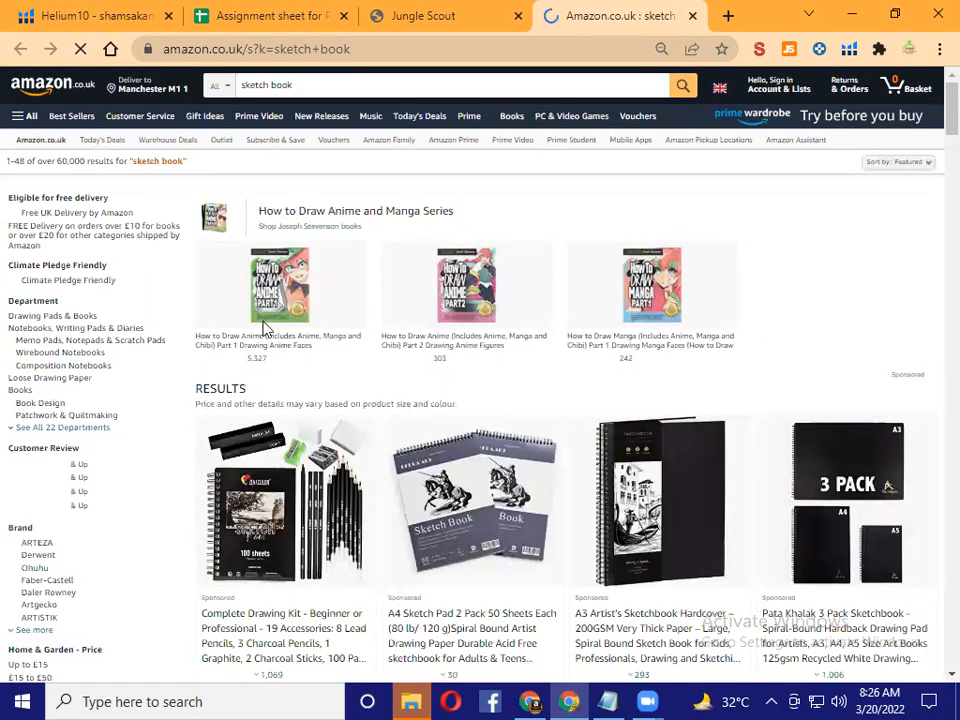
{"action": "left_click", "coordinate": [447, 12]}
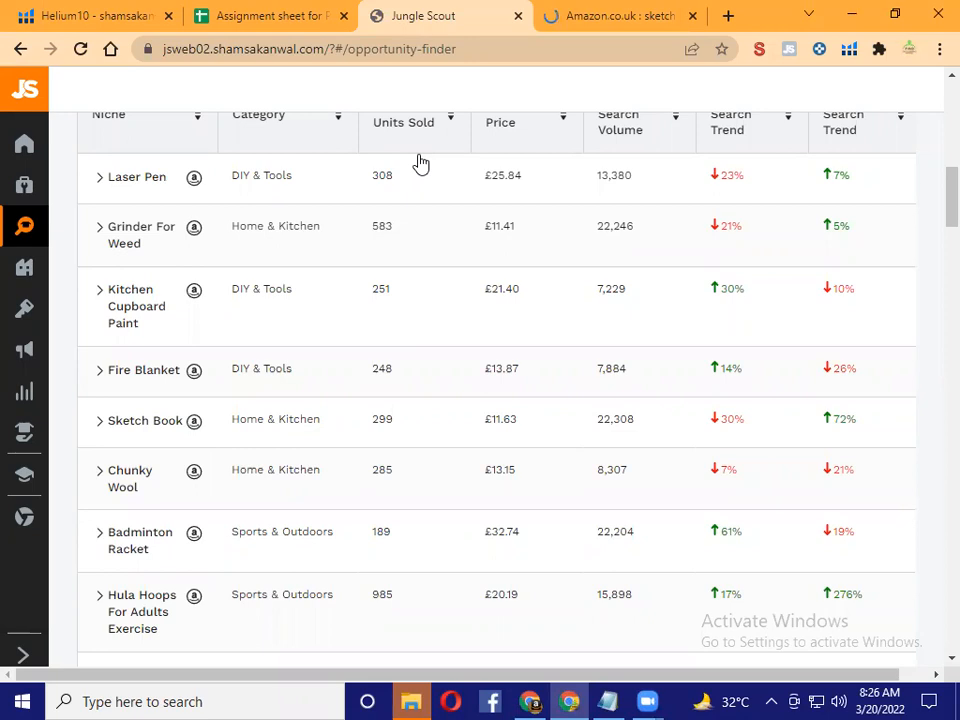
Sort the niche results by average monthly units sold, from highest to lowest
{"action": "scroll", "coordinate": [508, 306], "scroll_direction": "up", "scroll_amount": 10}
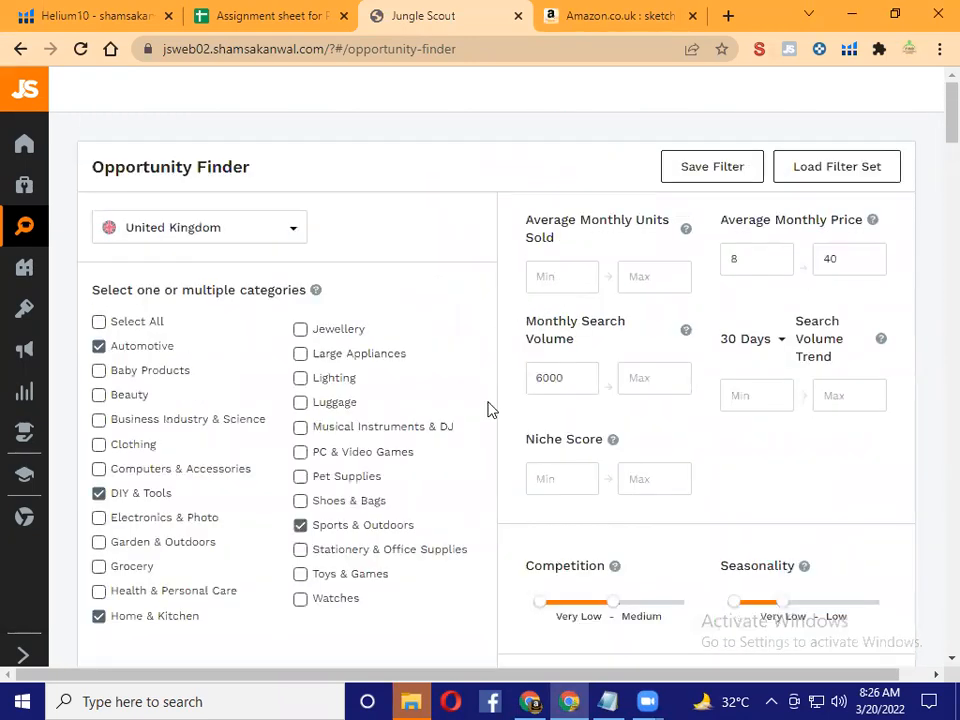
{"action": "scroll", "coordinate": [462, 449], "scroll_direction": "down", "scroll_amount": 10}
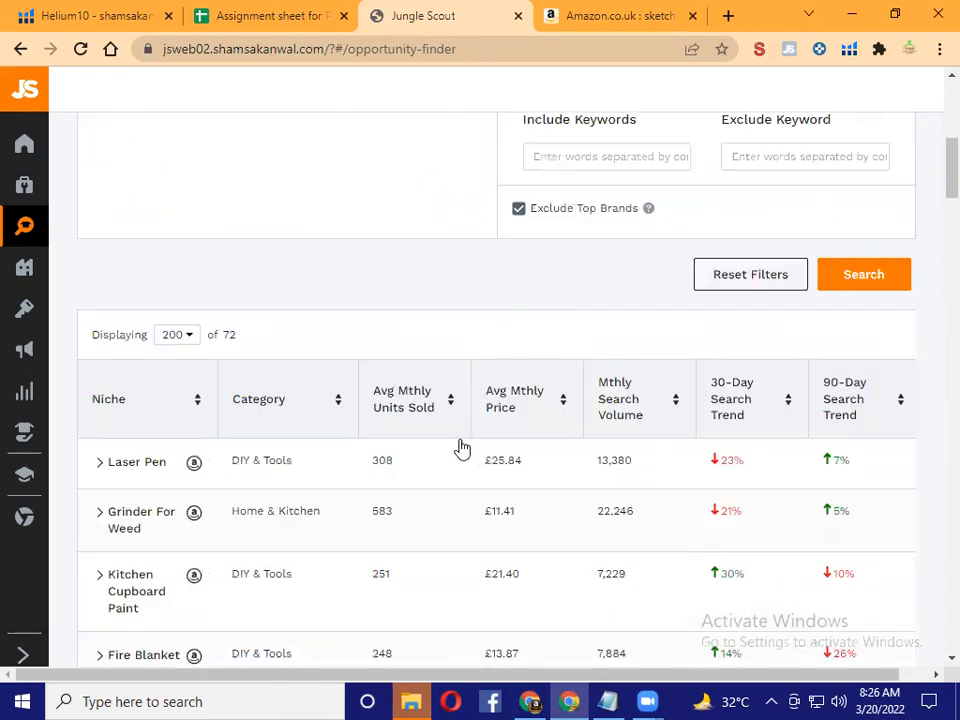
{"action": "left_click", "coordinate": [417, 405]}
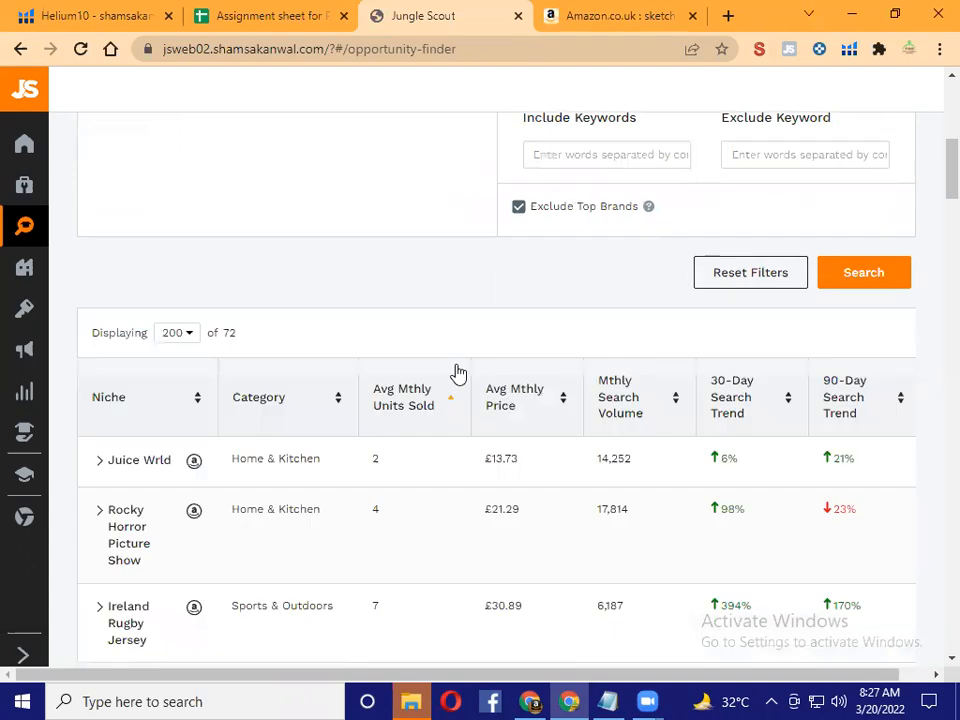
{"action": "scroll", "coordinate": [457, 373], "scroll_direction": "down", "scroll_amount": 2}
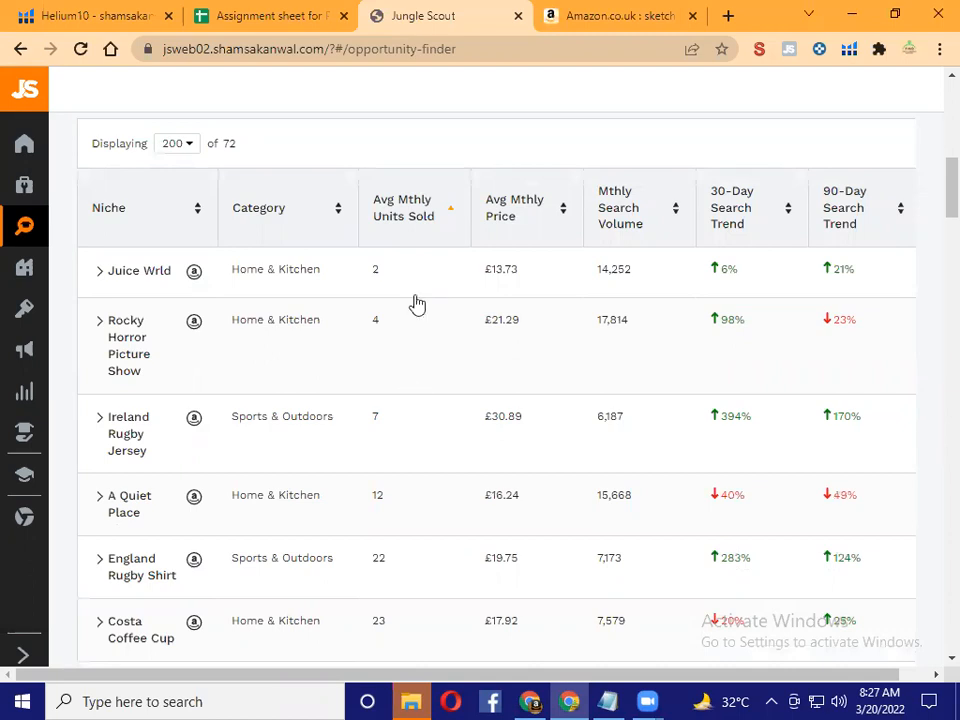
{"action": "left_click", "coordinate": [410, 210]}
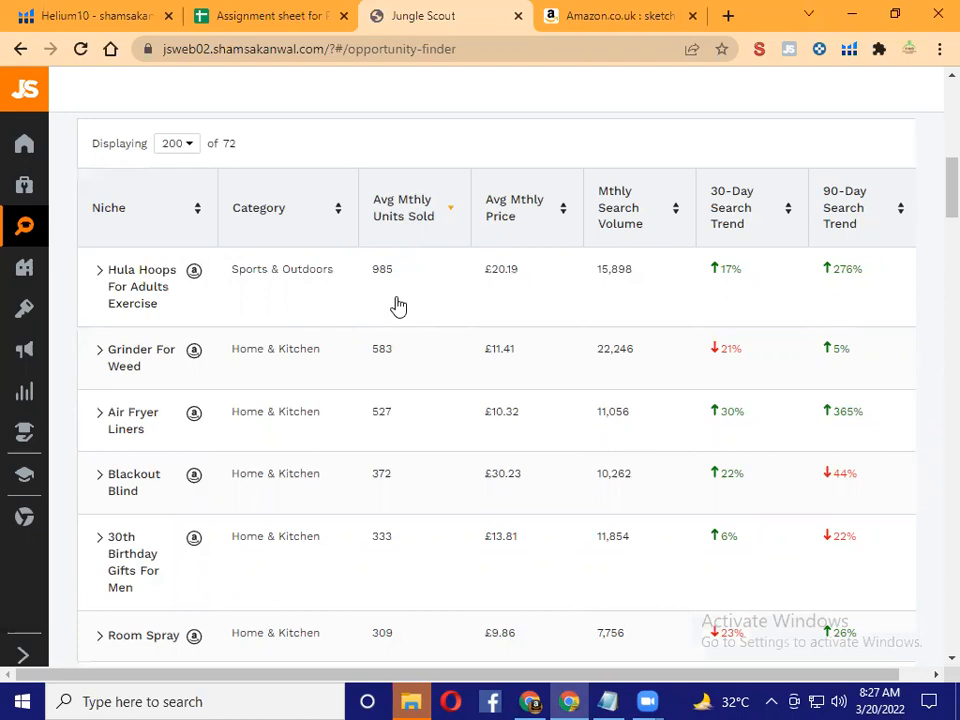
Open the Amazon UK search for the Hula Hoops For Adults Exercise niche and look through its product listings
{"action": "left_click", "coordinate": [194, 272]}
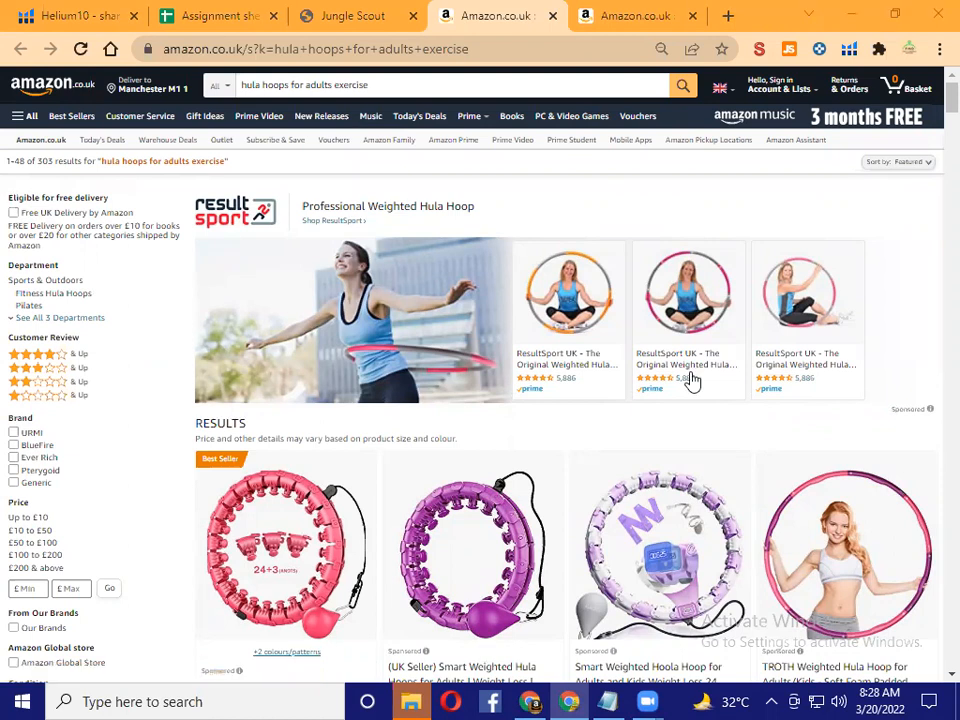
{"action": "scroll", "coordinate": [695, 300], "scroll_direction": "down", "scroll_amount": 10}
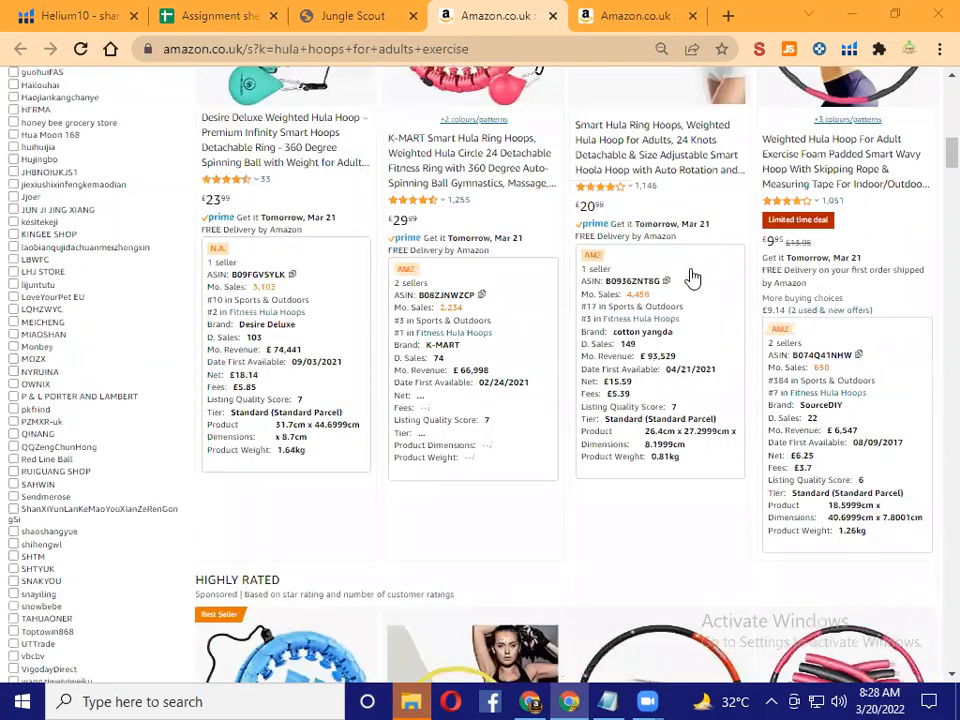
{"action": "scroll", "coordinate": [690, 287], "scroll_direction": "up", "scroll_amount": 10}
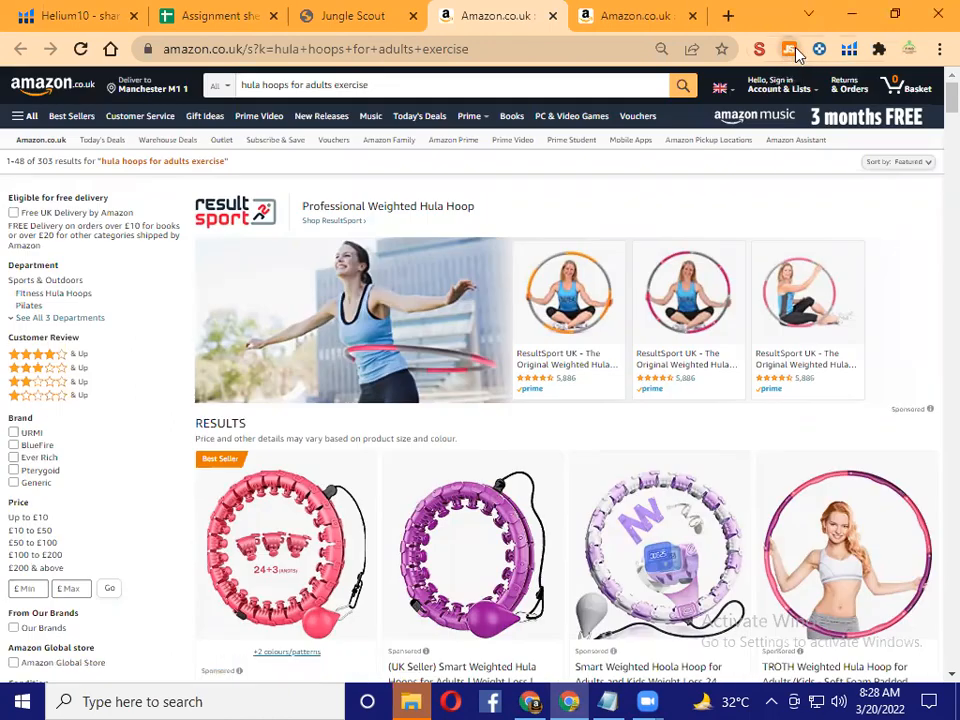
Open the Jungle Scout extension on the hula hoop results, examine the product rows and Opportunity Score, and refresh the data
{"action": "left_click", "coordinate": [789, 49]}
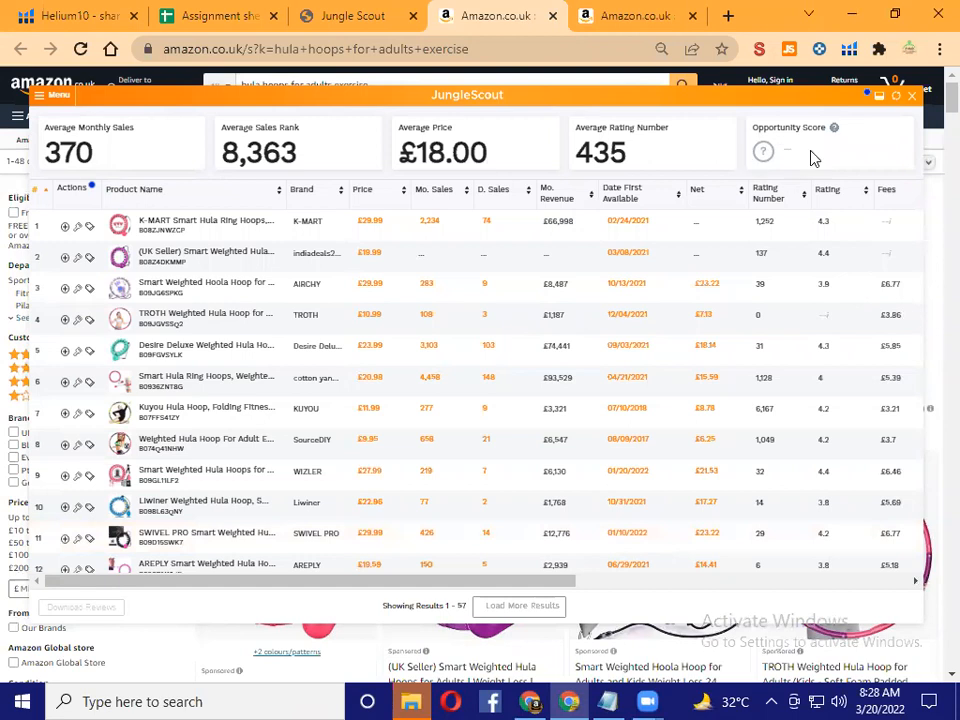
{"action": "left_click_drag", "start_coordinate": [542, 583], "coordinate": [324, 574]}
{"action": "scroll", "coordinate": [664, 285], "scroll_direction": "down", "scroll_amount": 3}
{"action": "scroll", "coordinate": [660, 336], "scroll_direction": "up", "scroll_amount": 3}
{"action": "mouse_move", "coordinate": [835, 132]}
{"action": "left_click", "coordinate": [895, 100]}
Examine the extension's view customization options and data points for the extension and the Amazon page, and leave them without applying changes
{"action": "left_click", "coordinate": [40, 98]}
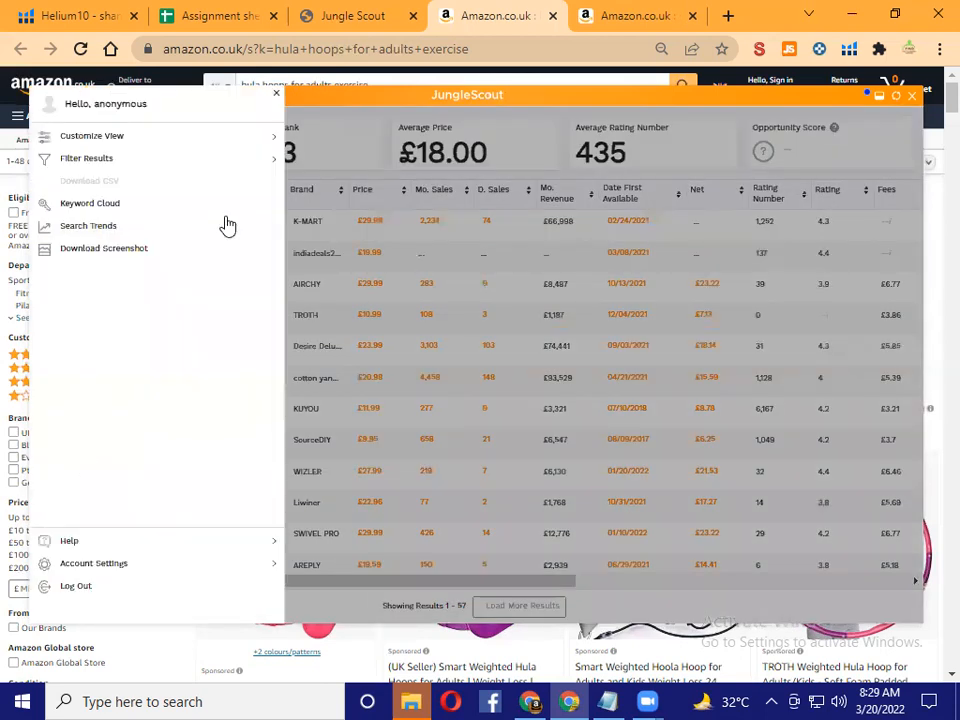
{"action": "left_click", "coordinate": [203, 143]}
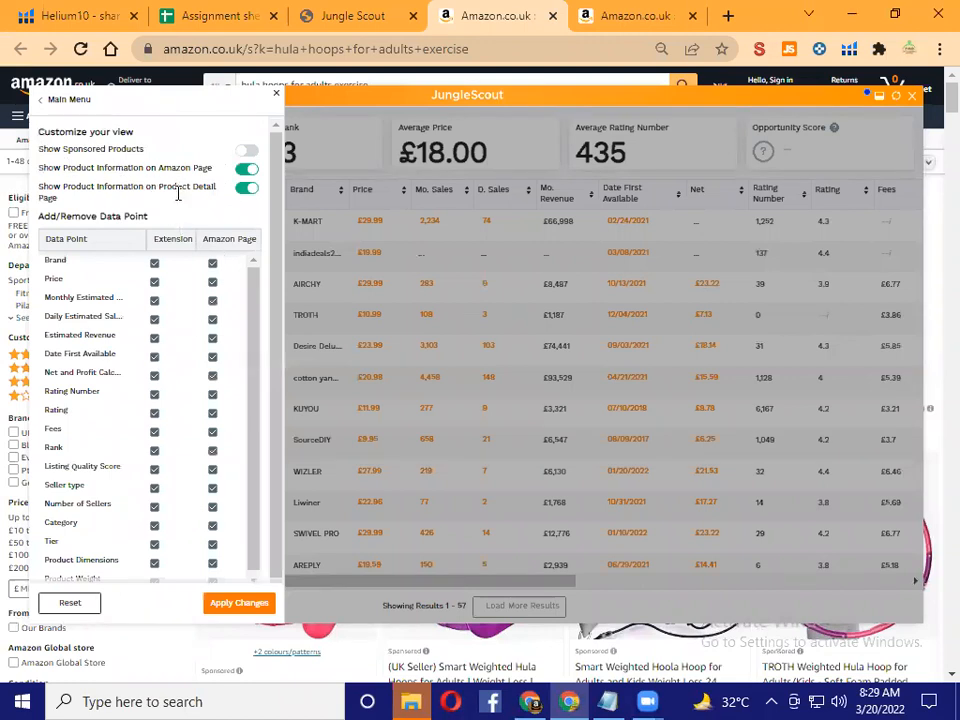
{"action": "scroll", "coordinate": [189, 285], "scroll_direction": "down", "scroll_amount": 3}
{"action": "scroll", "coordinate": [213, 450], "scroll_direction": "down", "scroll_amount": 5}
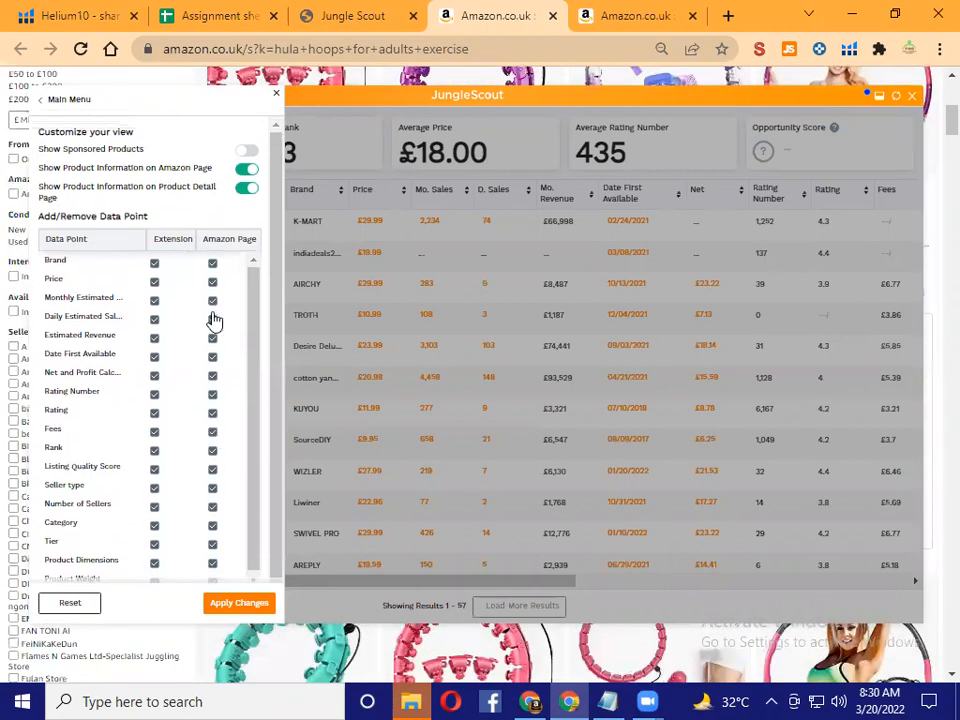
{"action": "scroll", "coordinate": [200, 475], "scroll_direction": "down", "scroll_amount": 3}
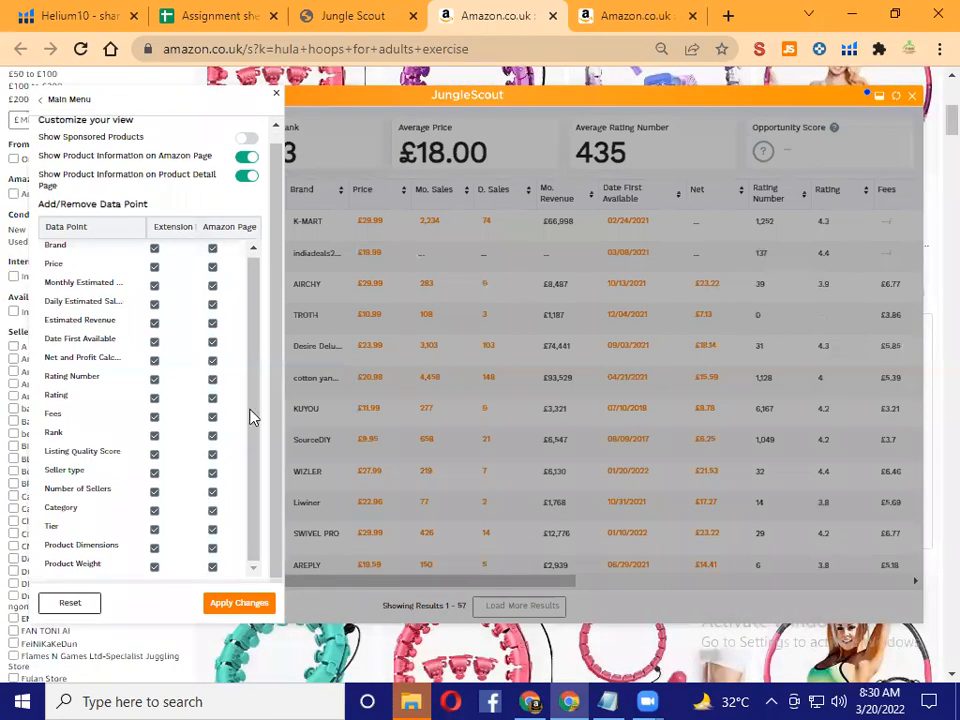
{"action": "scroll", "coordinate": [195, 268], "scroll_direction": "up", "scroll_amount": 5}
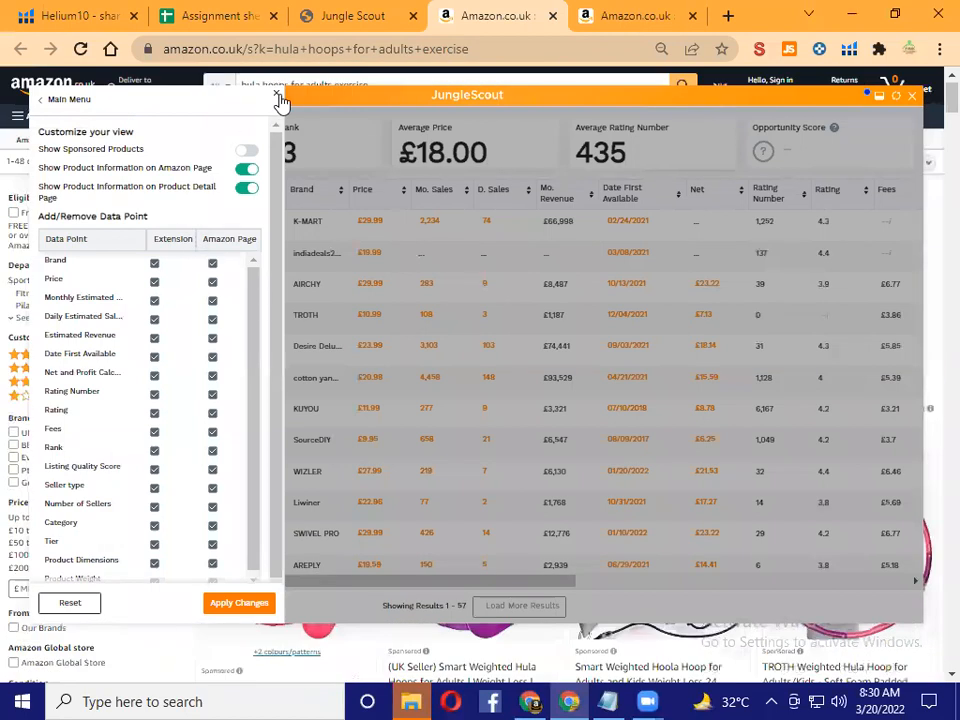
{"action": "left_click", "coordinate": [277, 96]}
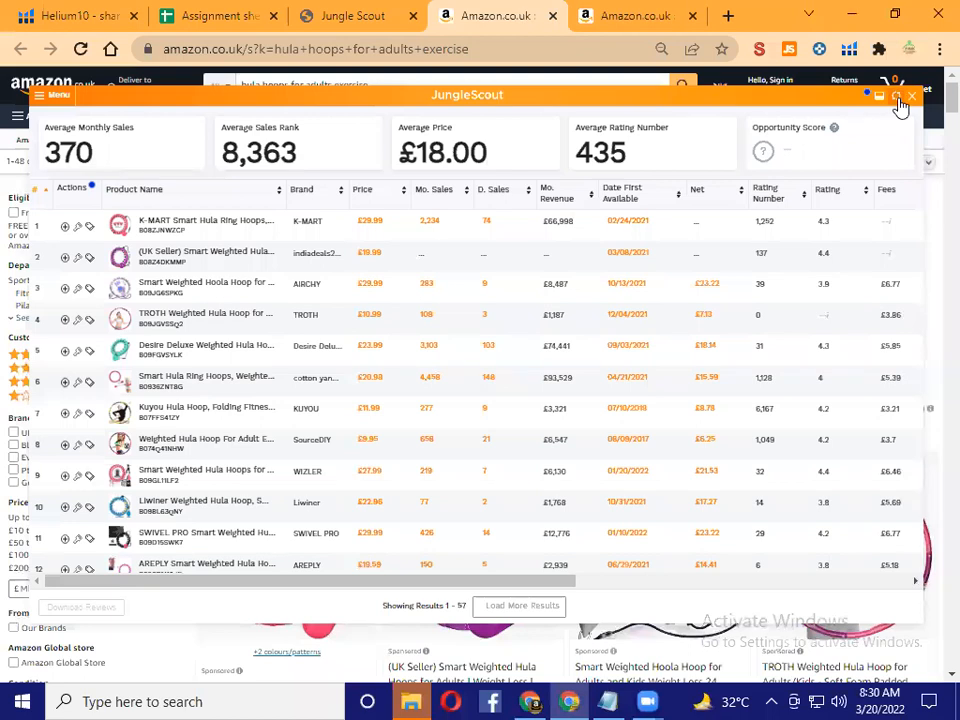
Close the extension and the hula hoop search results, and look through the niches further down the sorted Opportunity Finder list
{"action": "left_click", "coordinate": [913, 97]}
{"action": "left_click", "coordinate": [912, 98]}
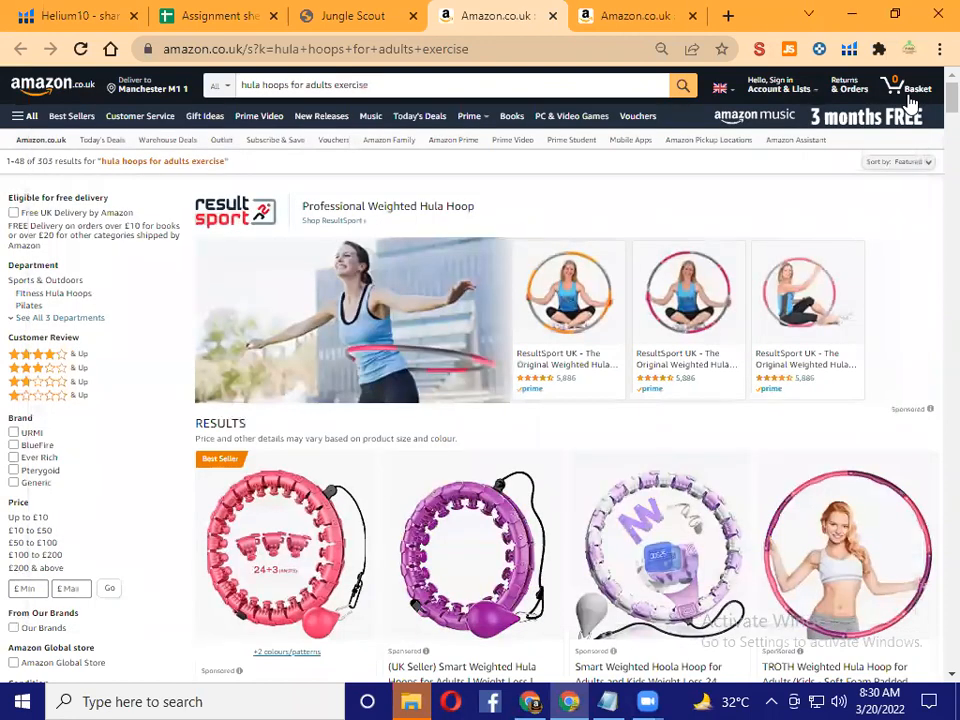
{"action": "left_click", "coordinate": [553, 17]}
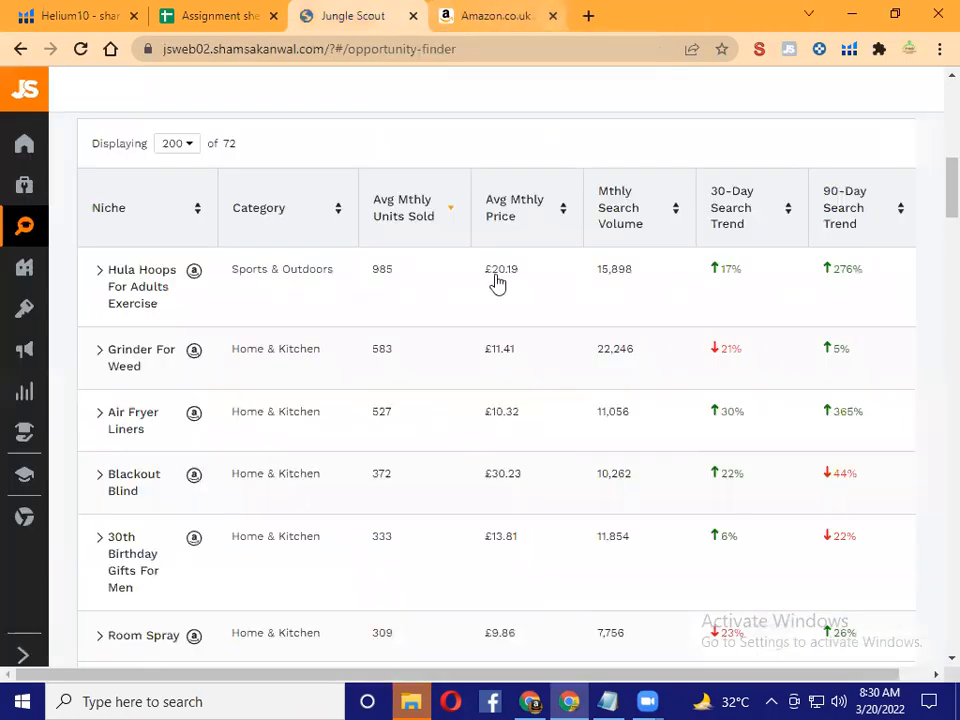
{"action": "scroll", "coordinate": [497, 283], "scroll_direction": "down", "scroll_amount": 5}
{"action": "scroll", "coordinate": [497, 283], "scroll_direction": "down", "scroll_amount": 1}
{"action": "scroll", "coordinate": [497, 283], "scroll_direction": "down", "scroll_amount": 2}
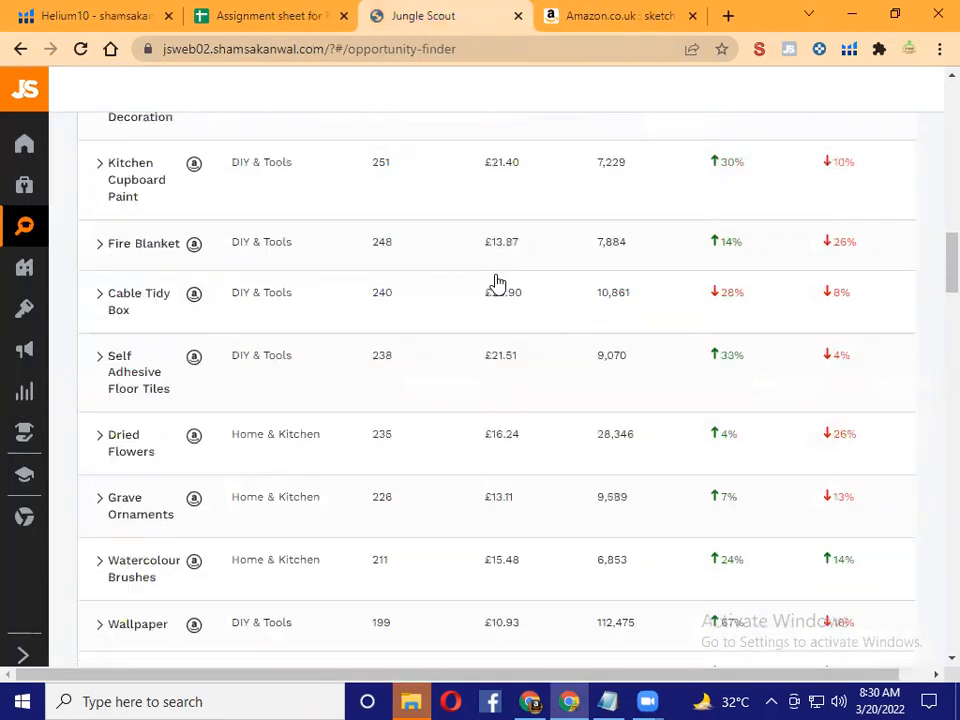
{"action": "scroll", "coordinate": [495, 283], "scroll_direction": "down", "scroll_amount": 2}
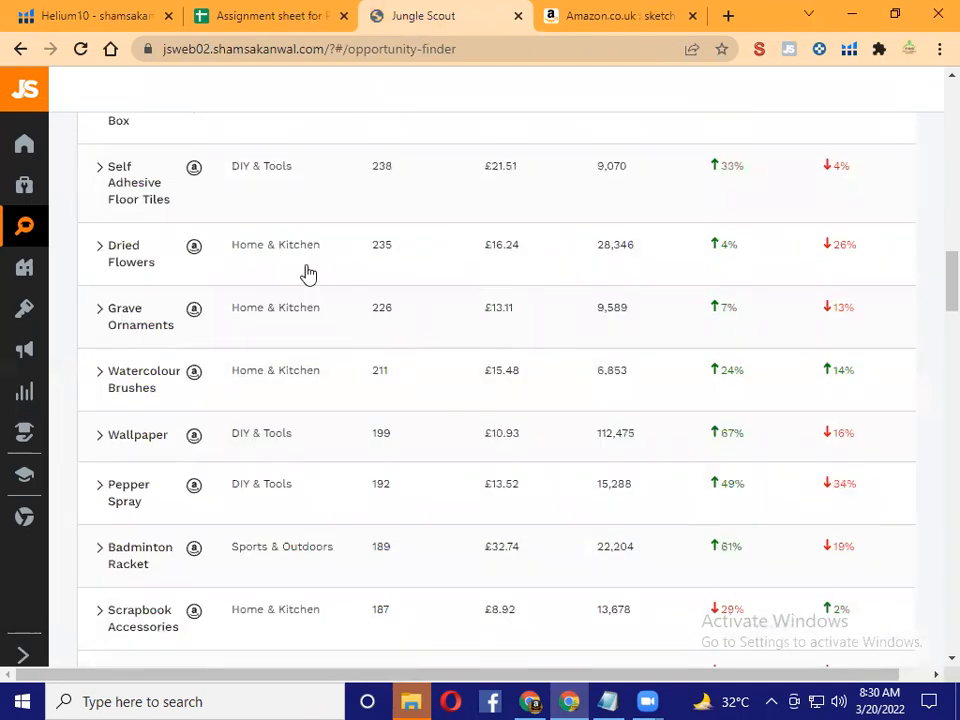
Open the Amazon UK search for the Grave Ornaments niche and launch the Jungle Scout extension on its results
{"action": "left_click", "coordinate": [194, 314]}
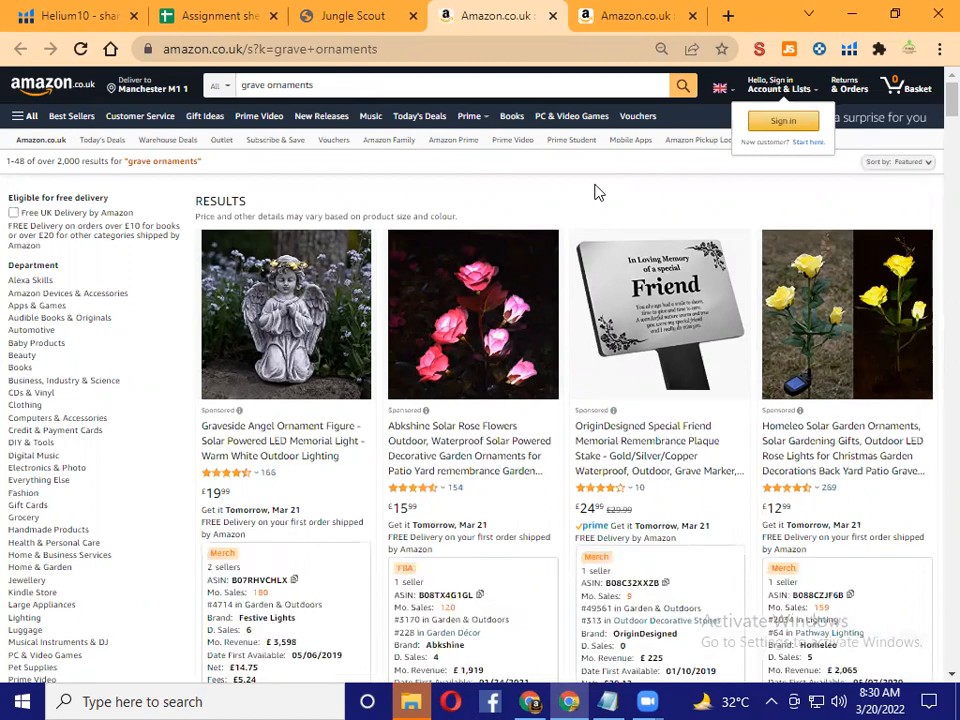
{"action": "left_click", "coordinate": [789, 52]}
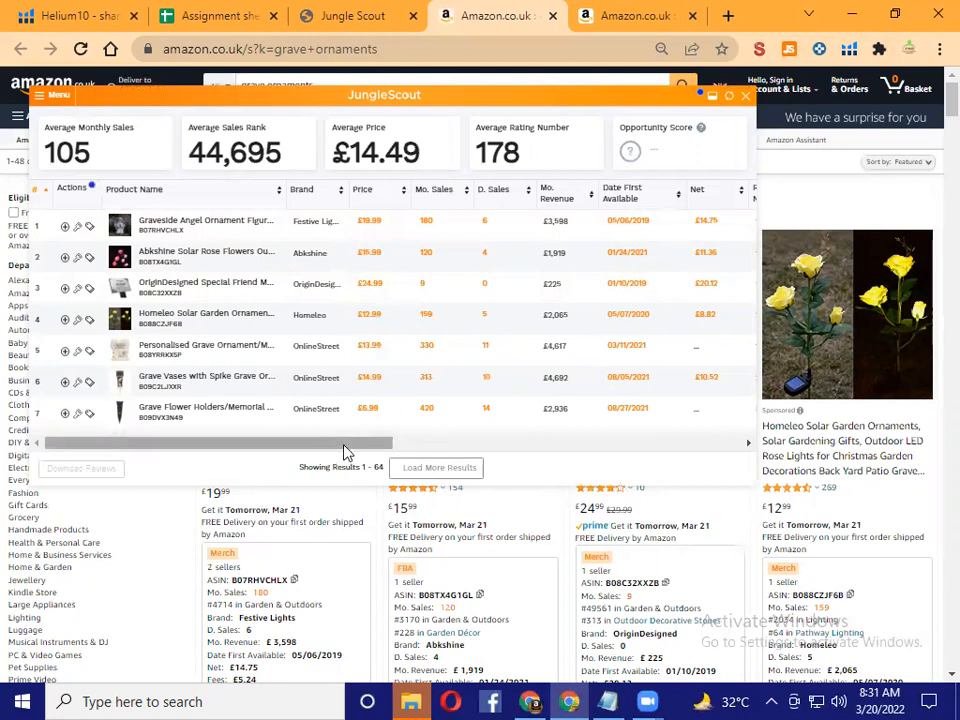
Examine the grave ornaments product rows and all data columns in the Jungle Scout extension, and refresh the data
{"action": "left_click_drag", "start_coordinate": [345, 452], "coordinate": [90, 448]}
{"action": "scroll", "coordinate": [393, 420], "scroll_direction": "down", "scroll_amount": 3}
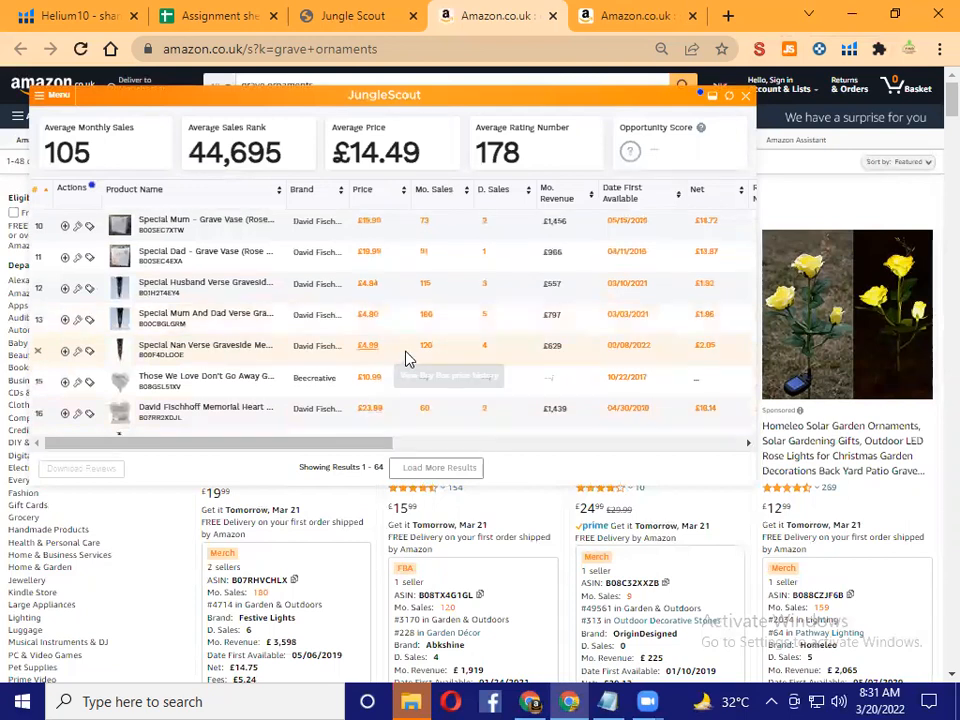
{"action": "scroll", "coordinate": [405, 360], "scroll_direction": "up", "scroll_amount": 3}
{"action": "left_click_drag", "start_coordinate": [364, 443], "coordinate": [677, 445]}
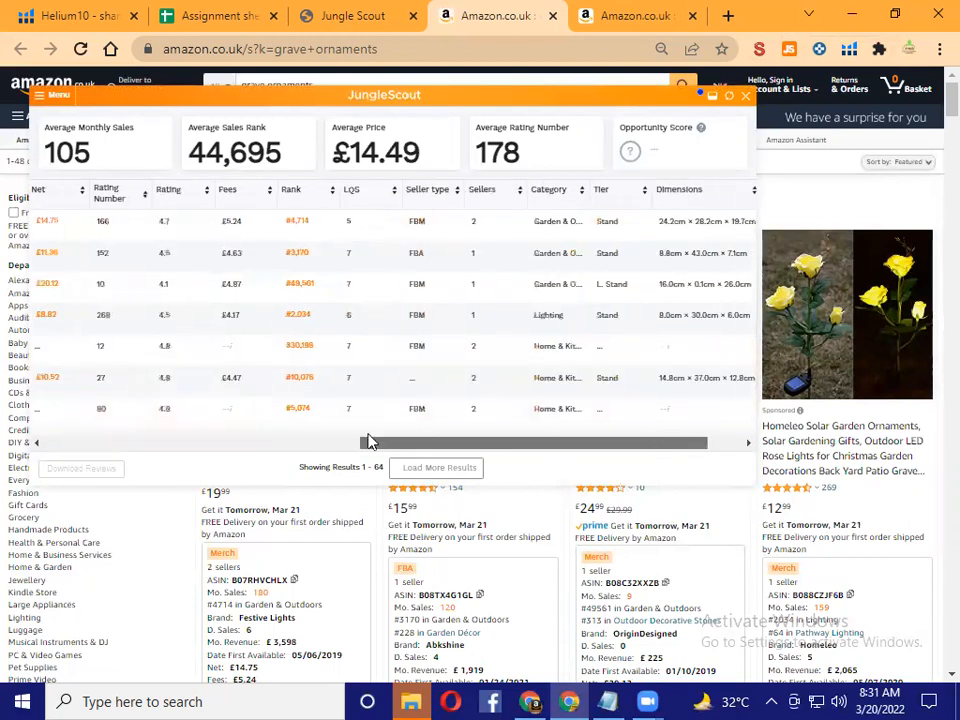
{"action": "left_click_drag", "start_coordinate": [367, 440], "coordinate": [56, 443]}
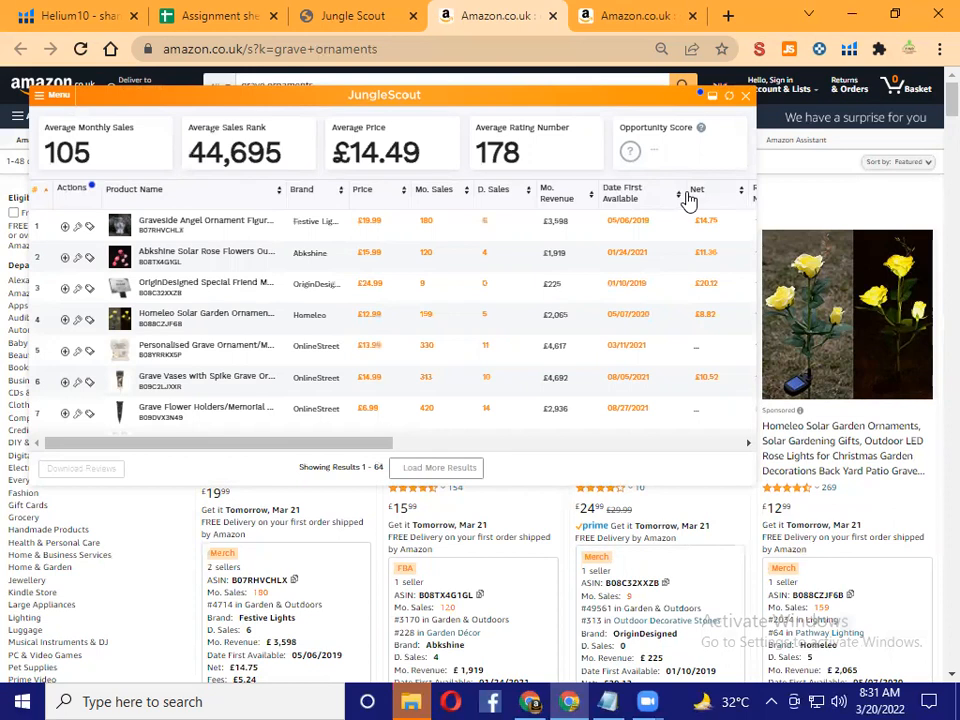
{"action": "left_click", "coordinate": [729, 99]}
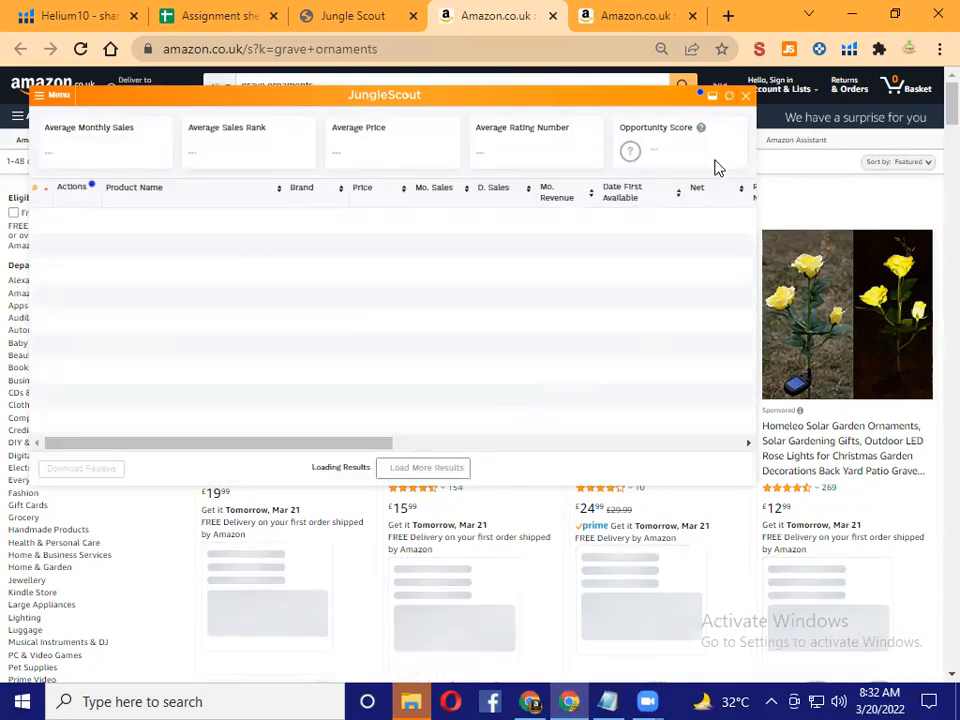